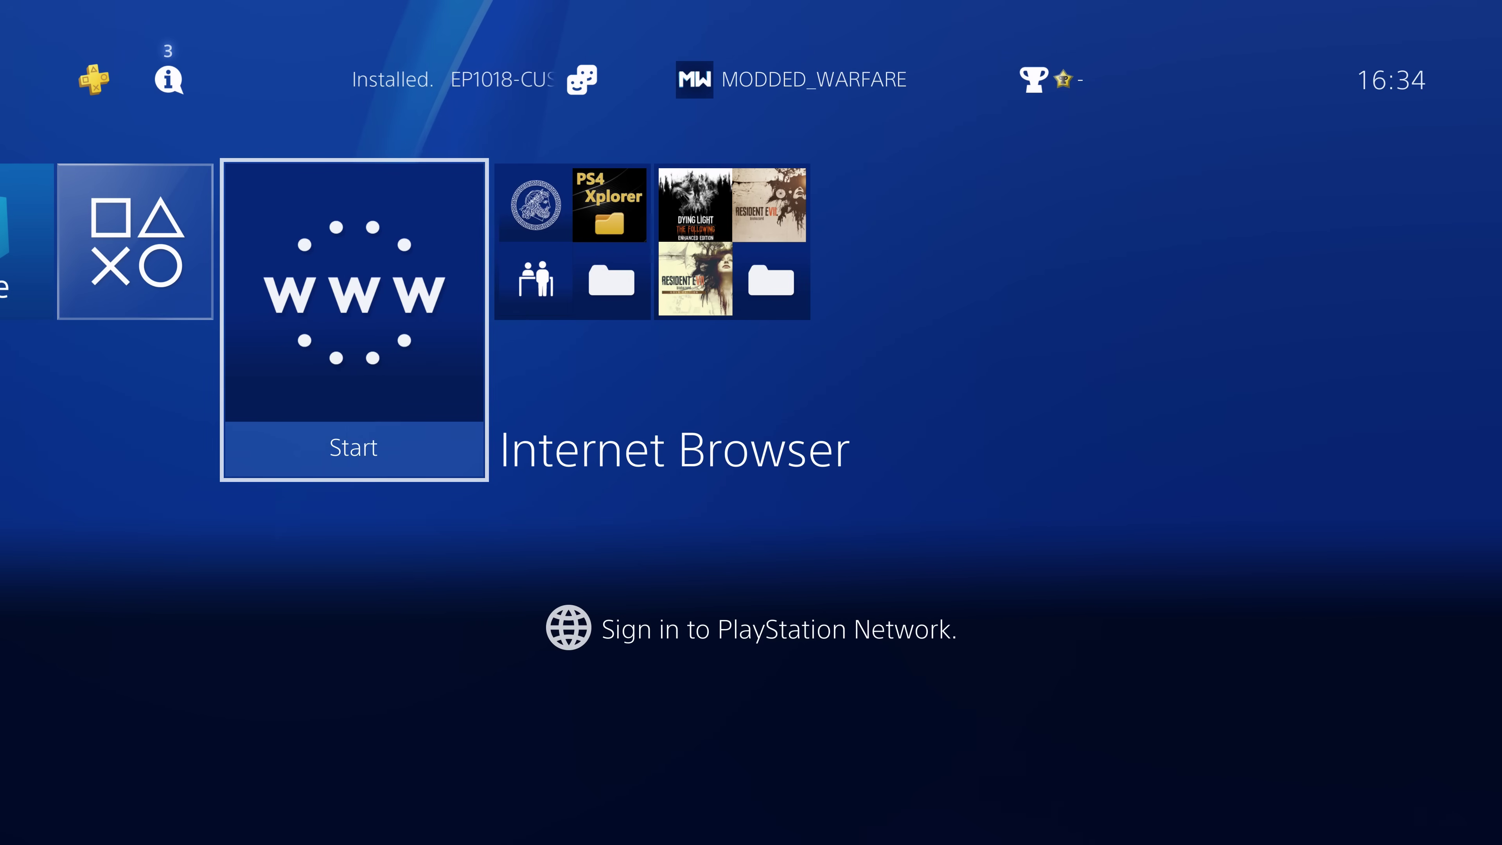
Step: Open the console's Settings from the home screen
key(Right)
key(Up)
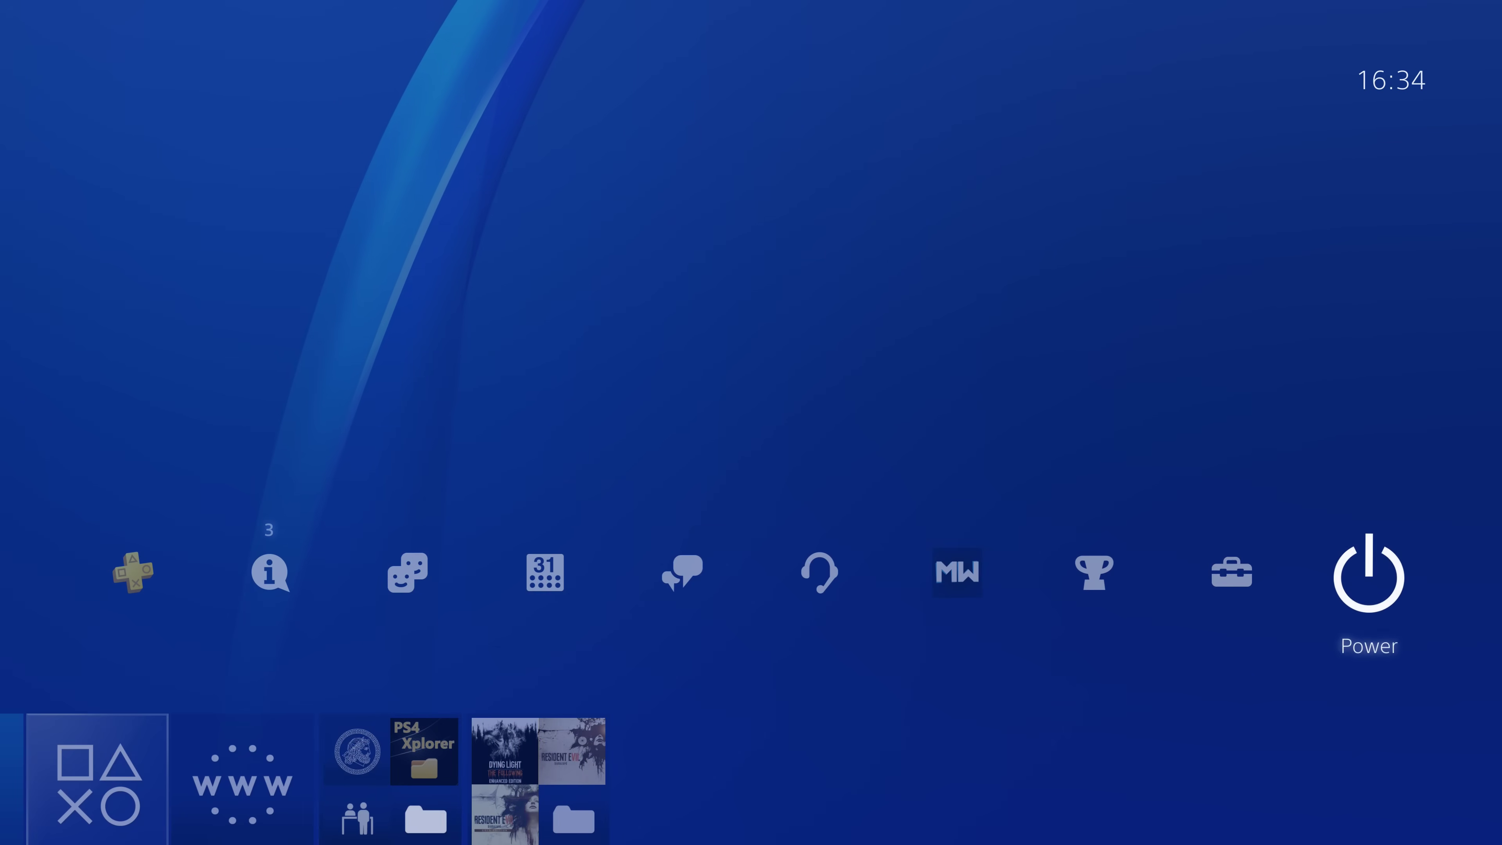
key(Left)
key(Return)
Step: Open the Devices settings
key(Up)
key(Up)
key(Down)
key(Down)
key(Down)
key(Down)
key(Down)
key(Down)
key(Down)
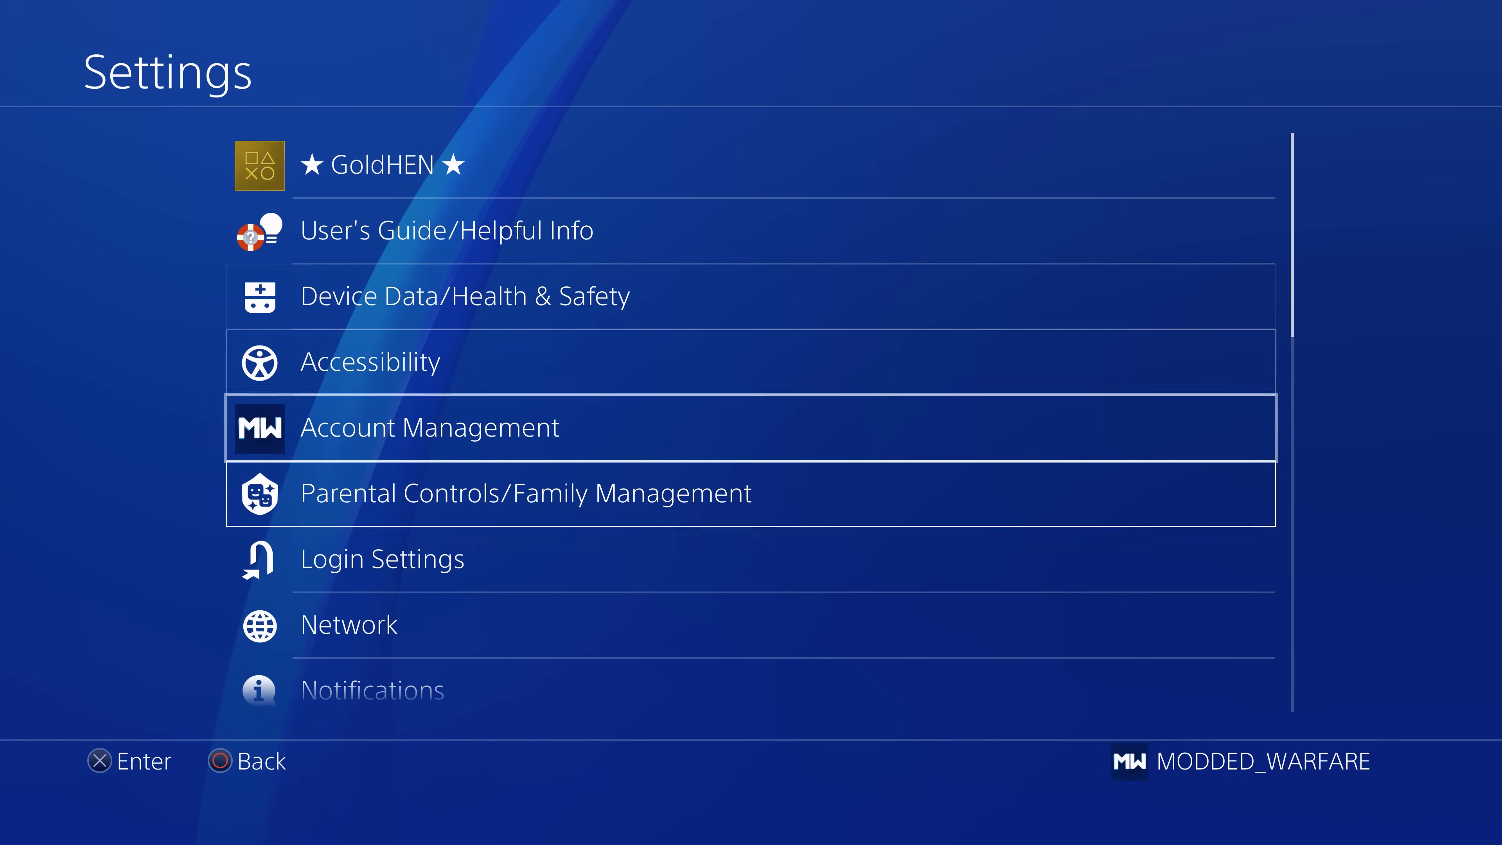
key(Down)
key(Up)
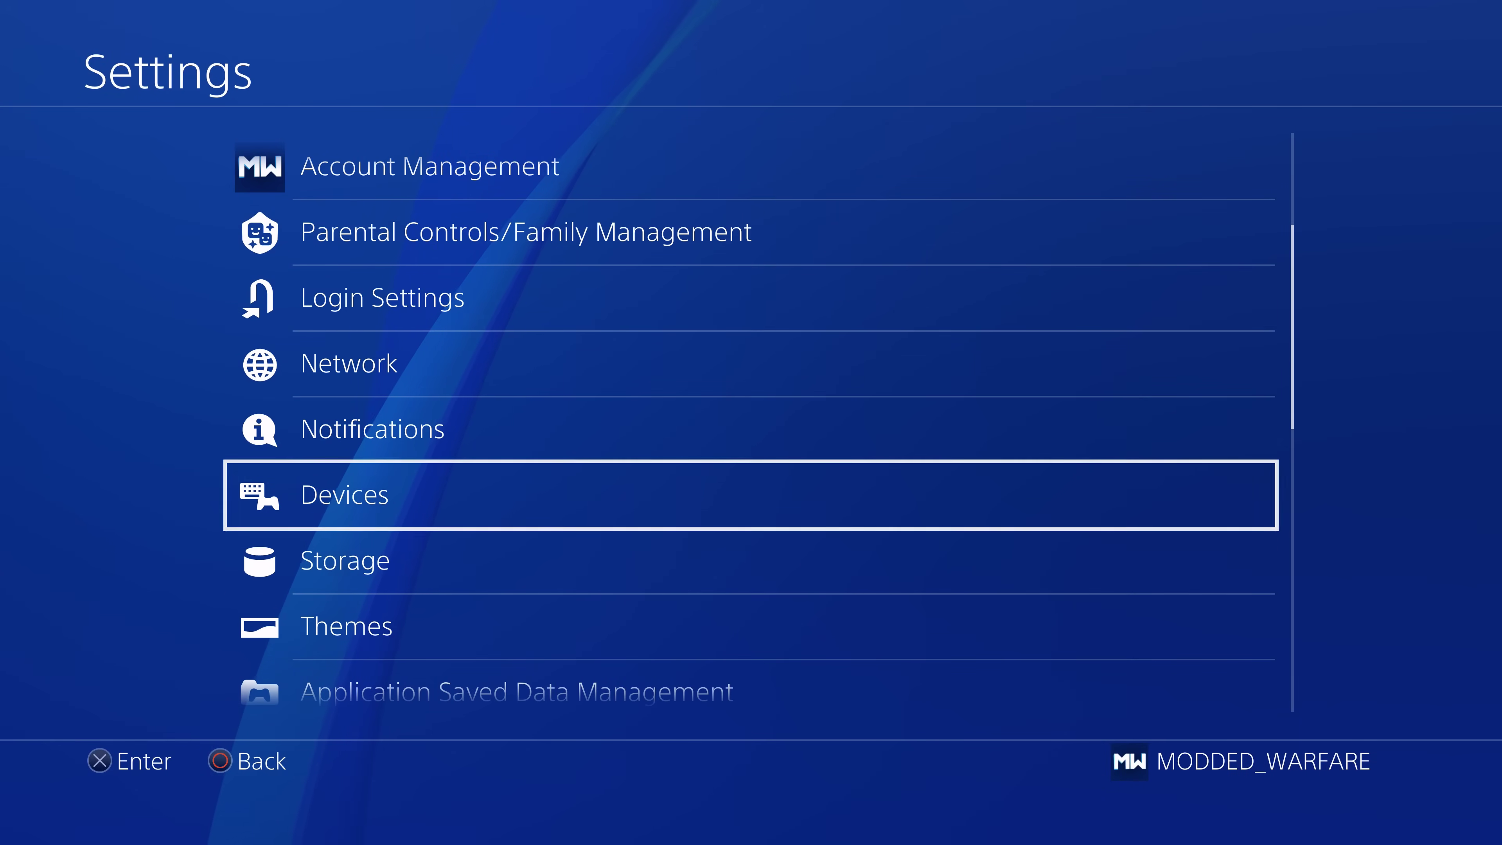
key(Return)
Step: Open the list of connected USB storage devices
key(Down)
key(Down)
key(Down)
key(Down)
key(Down)
key(Down)
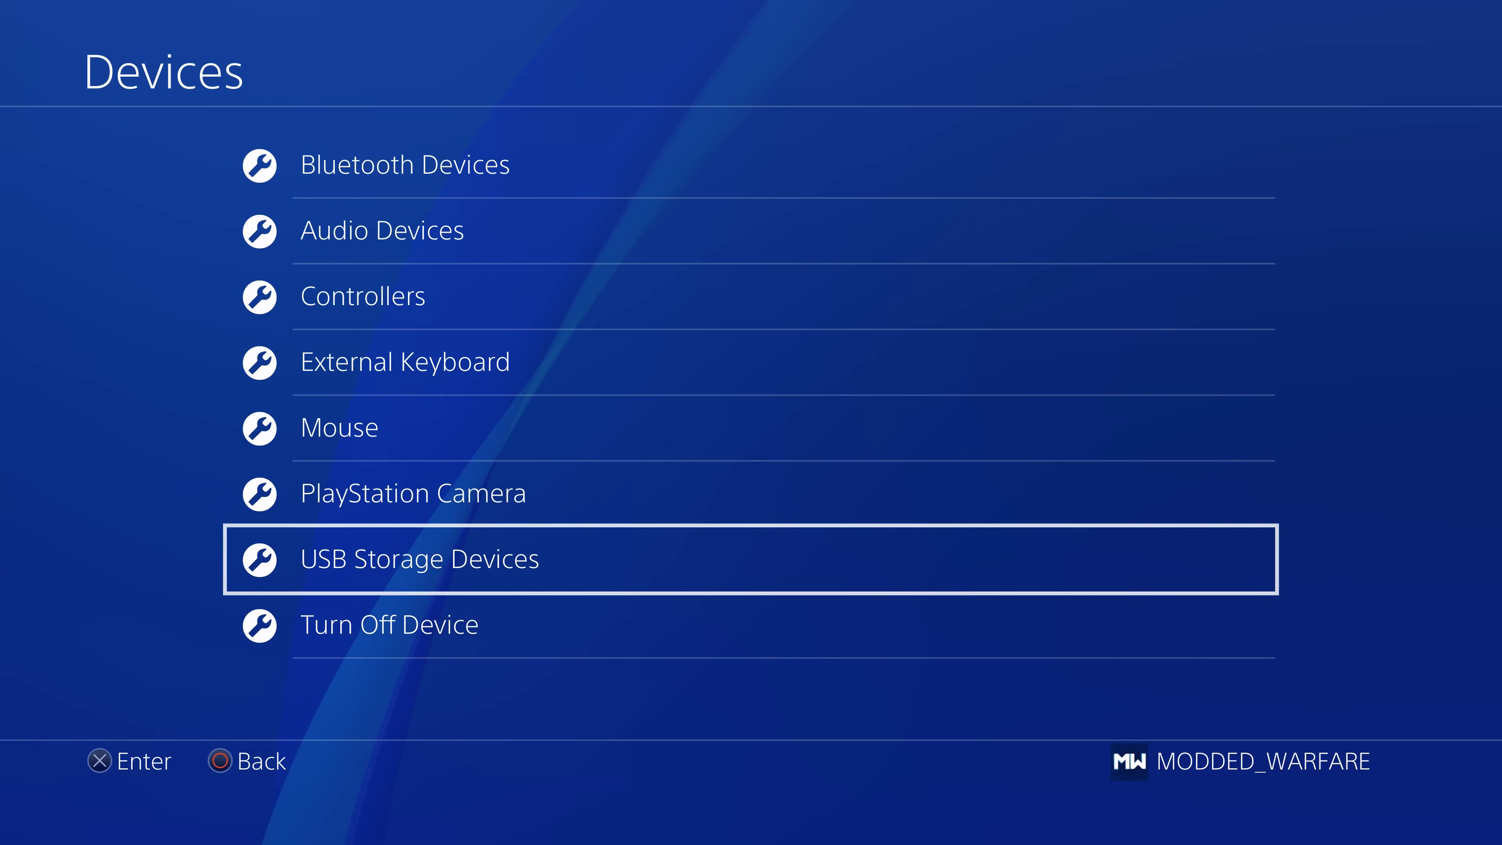
key(Return)
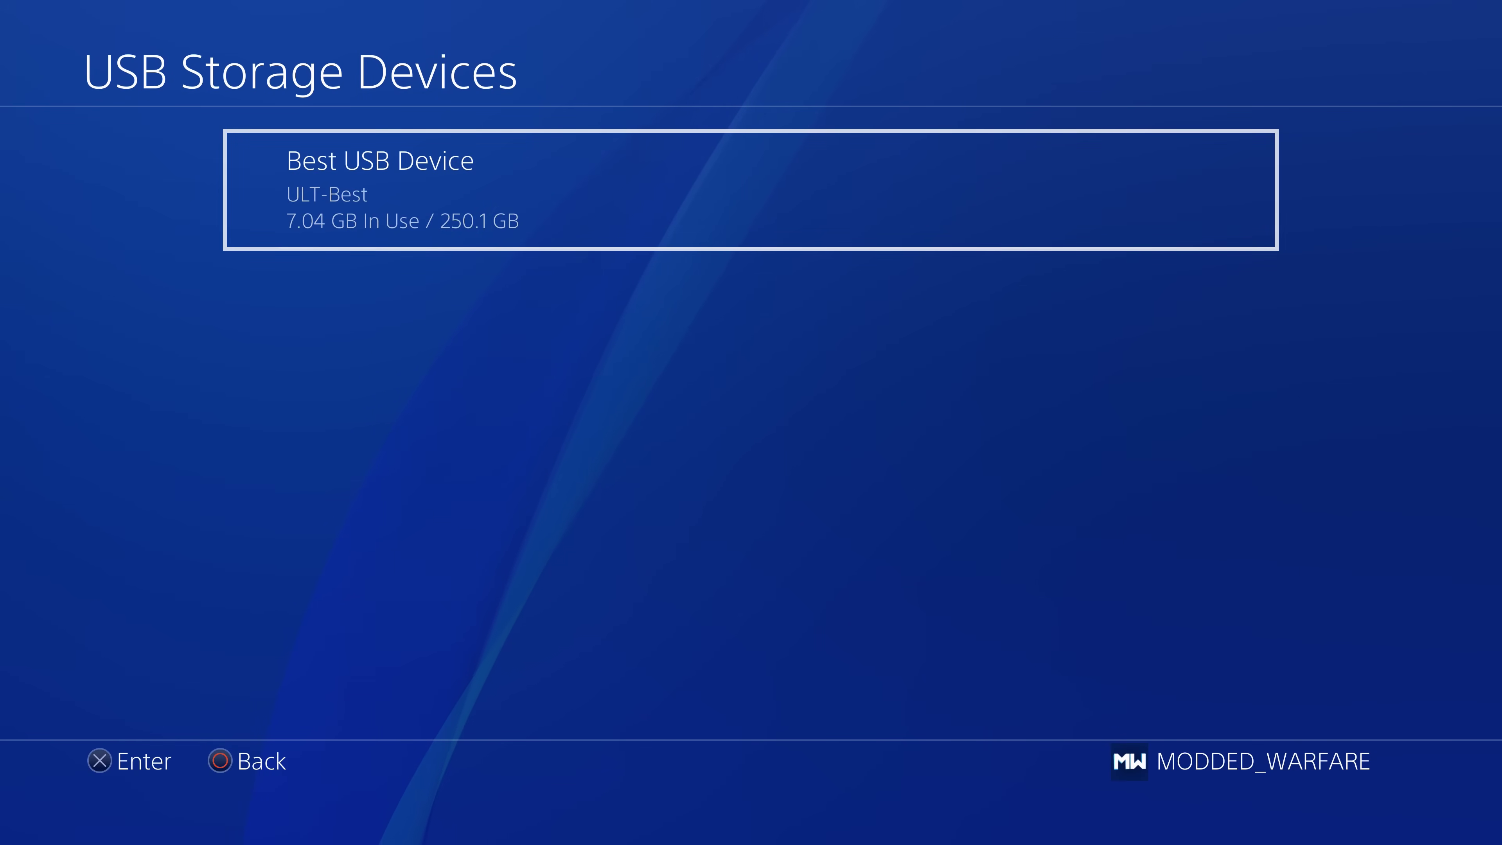
Step: Format Best USB Device as extended storage, accepting all confirmations until the format is finished
key(Return)
key(Down)
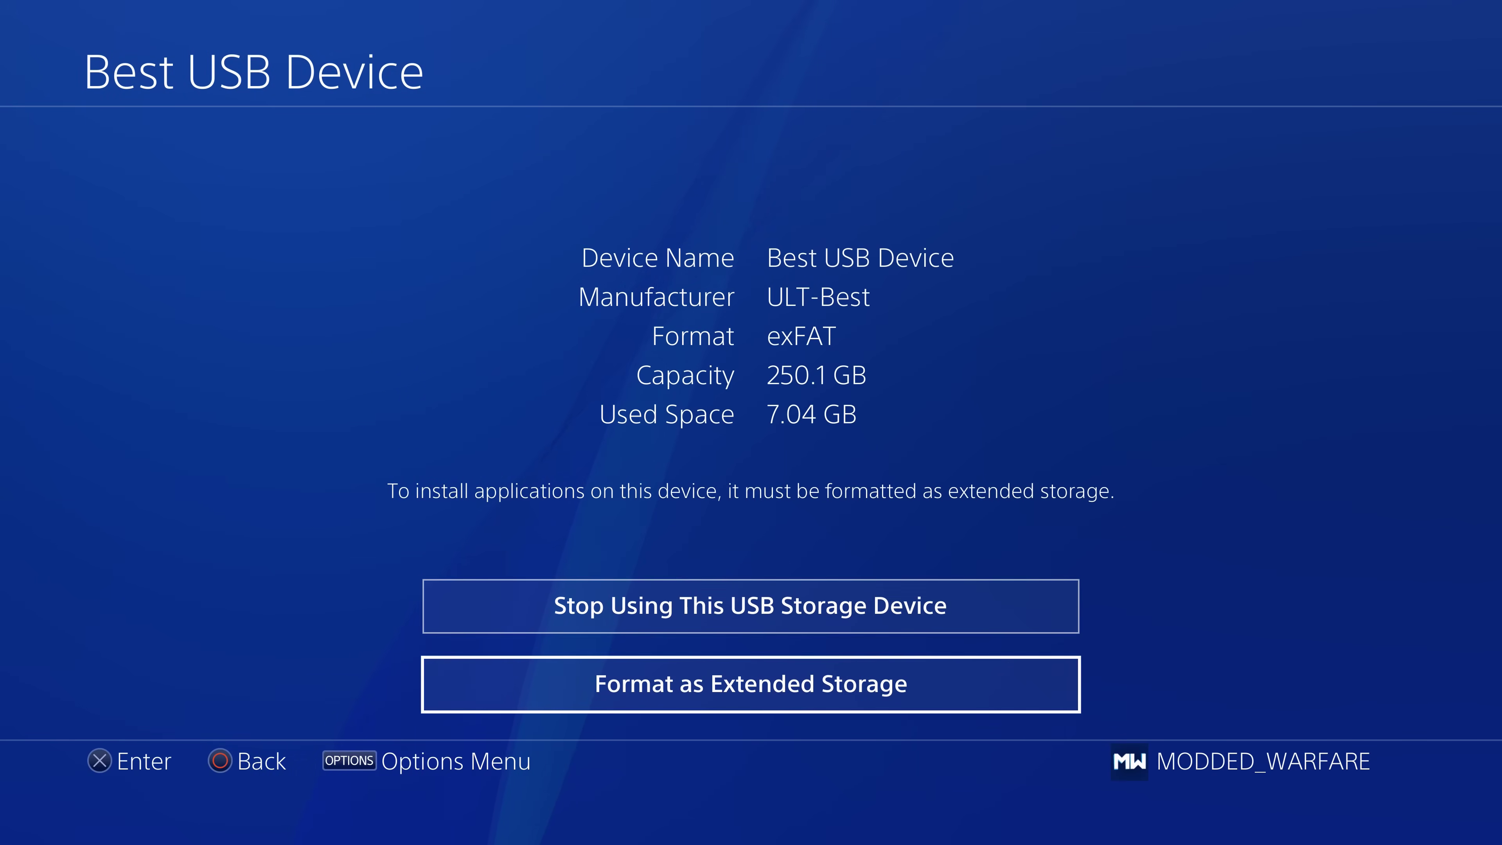
key(Return)
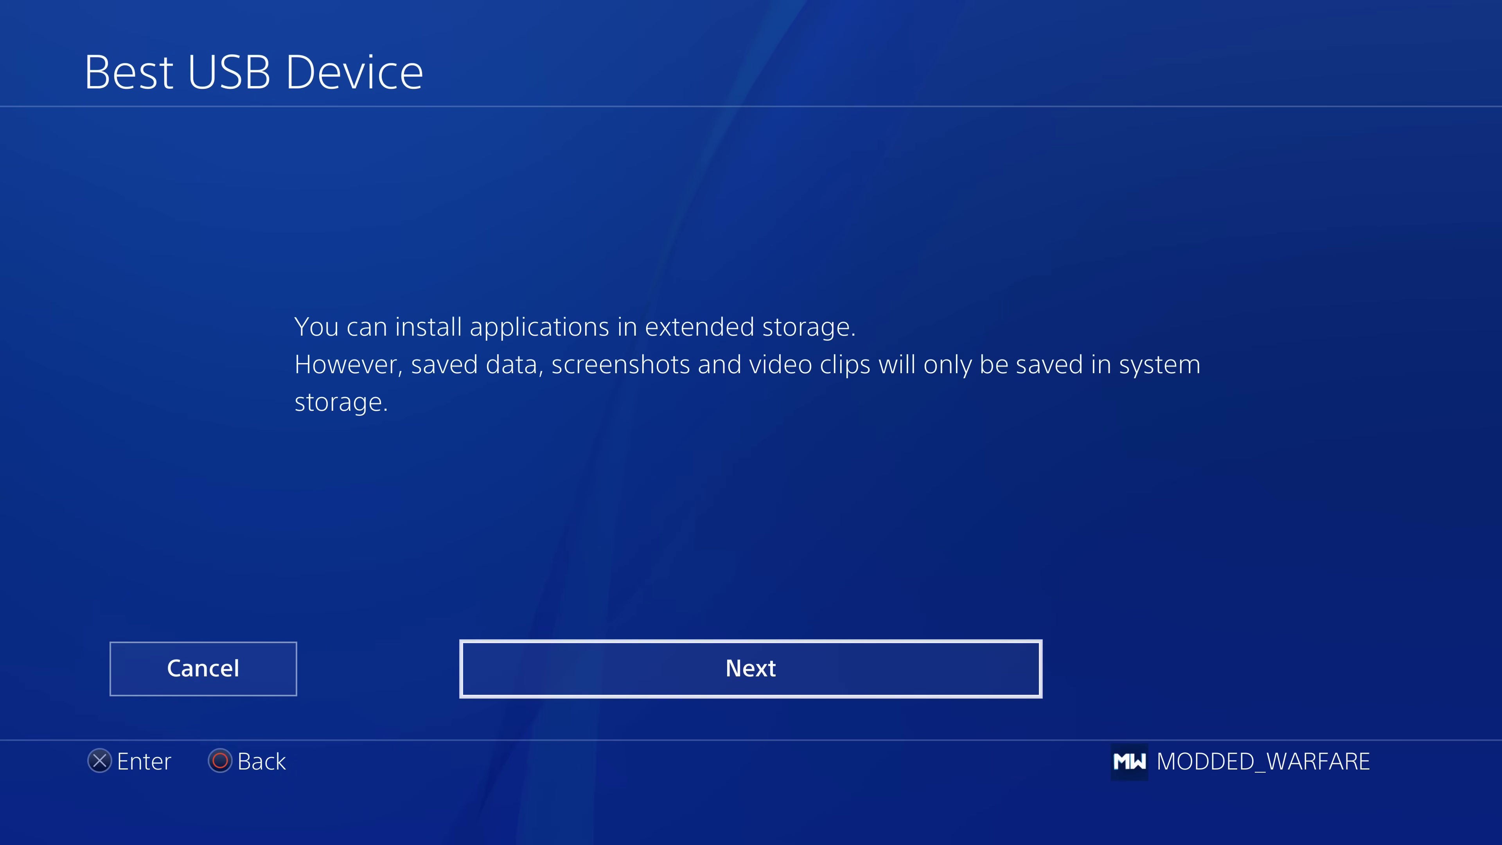
key(Return)
key(Return)
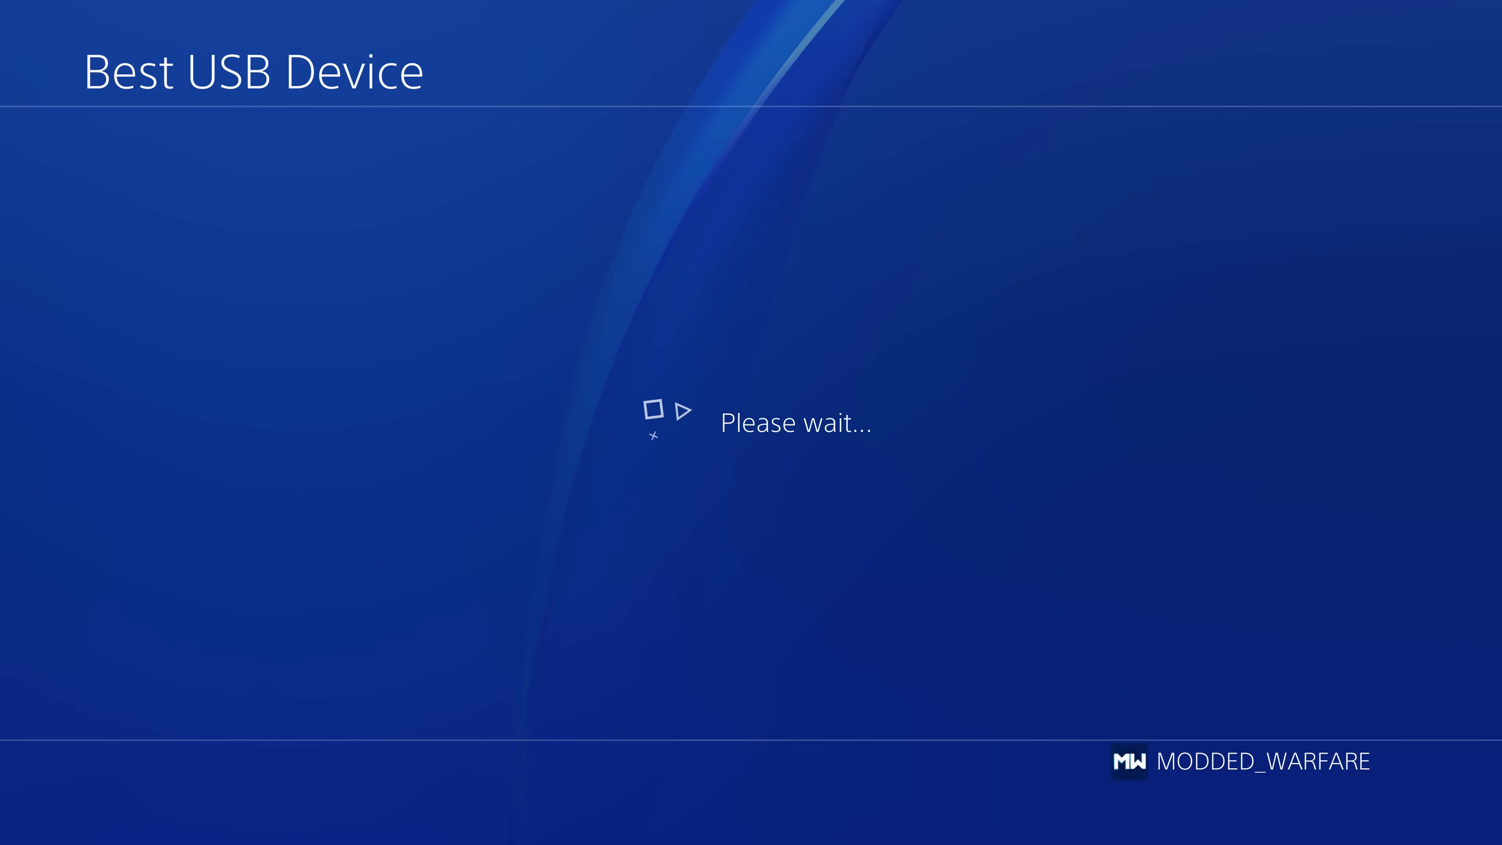
key(Right)
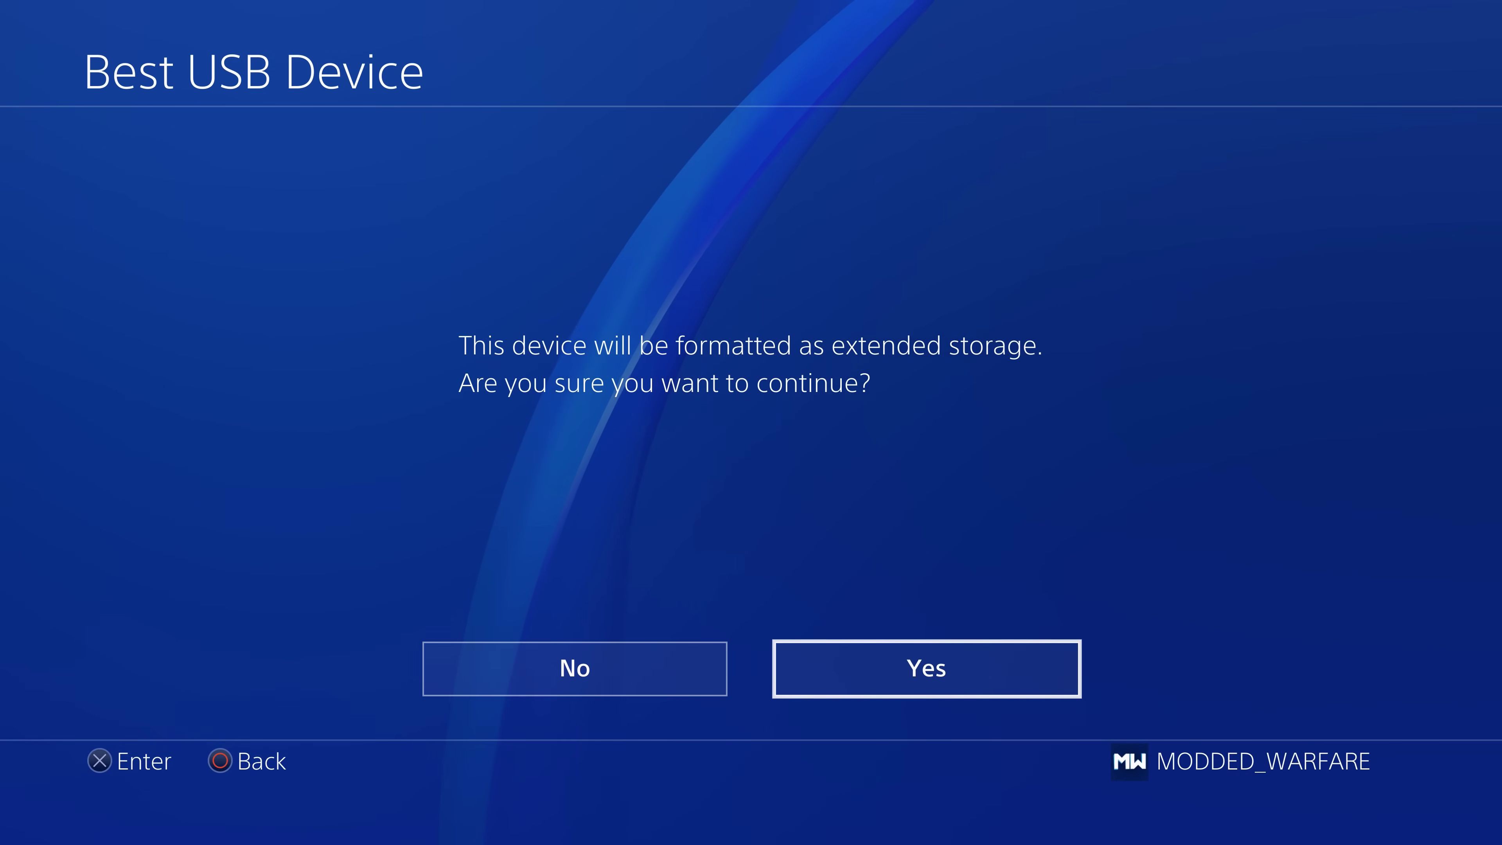
key(Return)
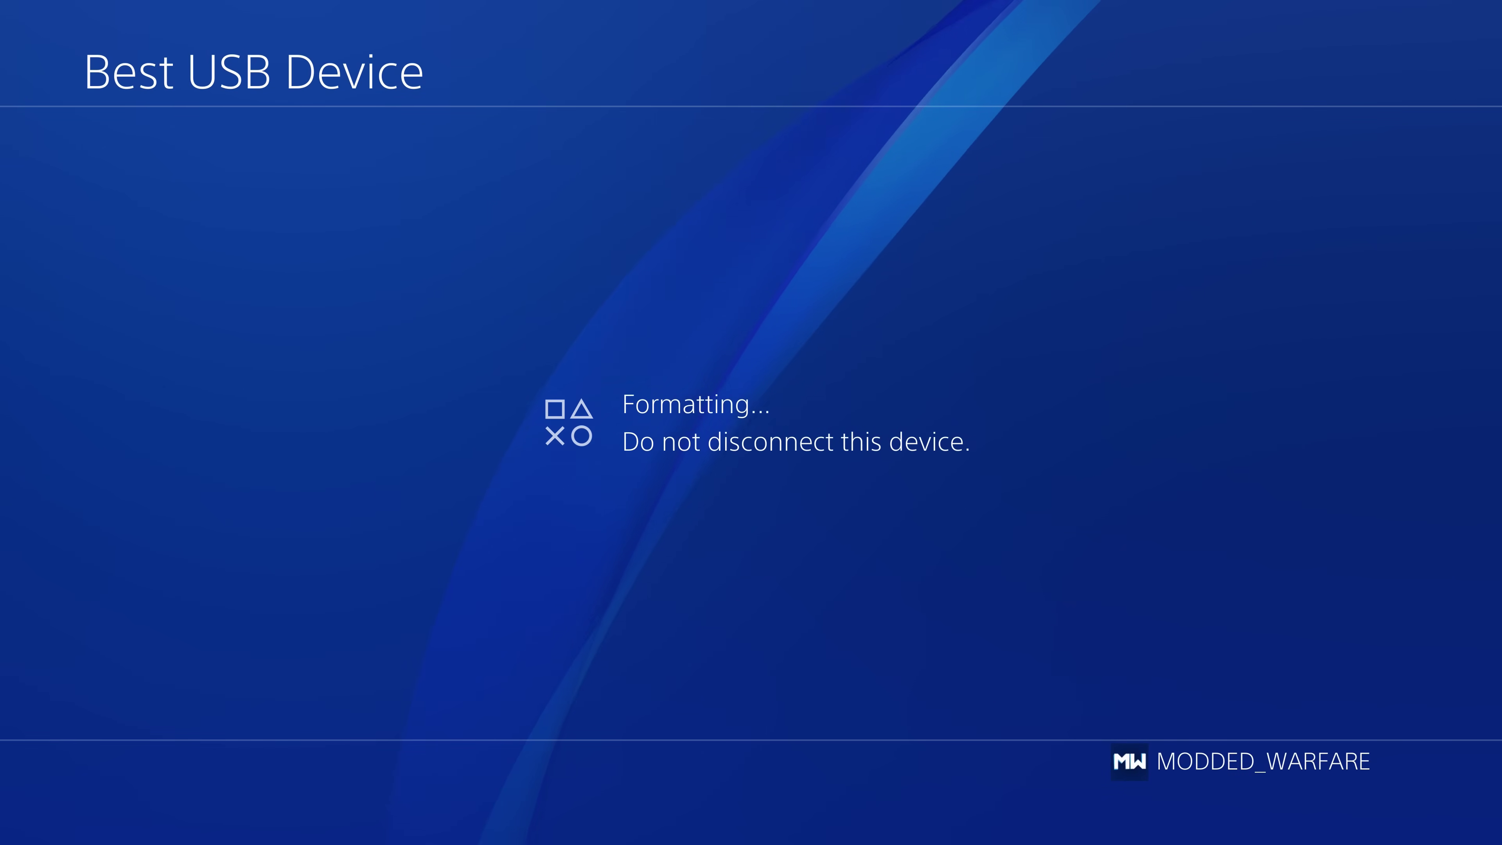
key(Return)
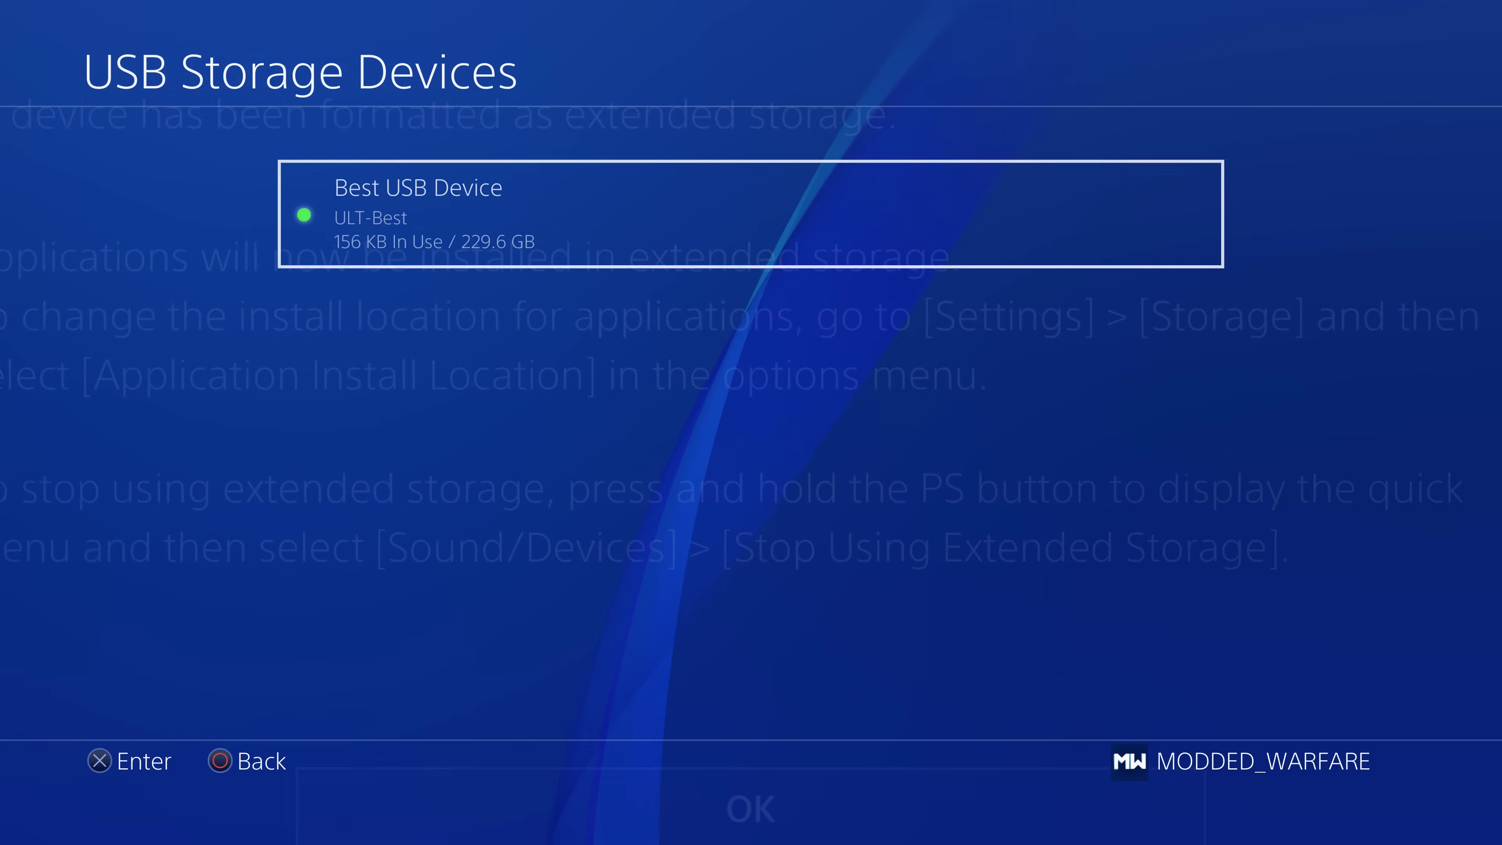
Step: Leave the device settings and open the Storage settings
key(Escape)
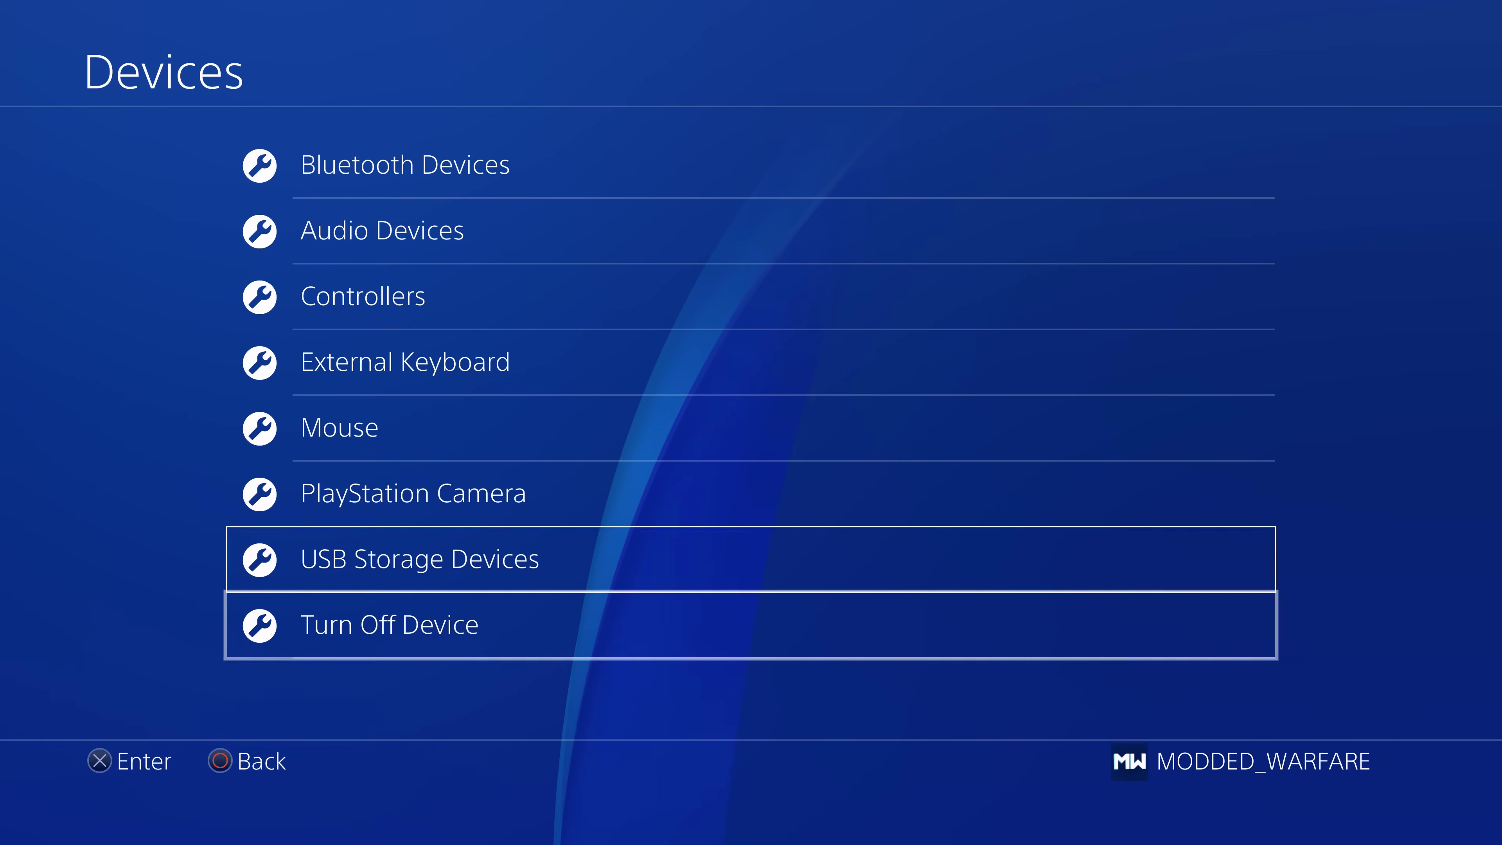
key(Escape)
key(Down)
key(Down)
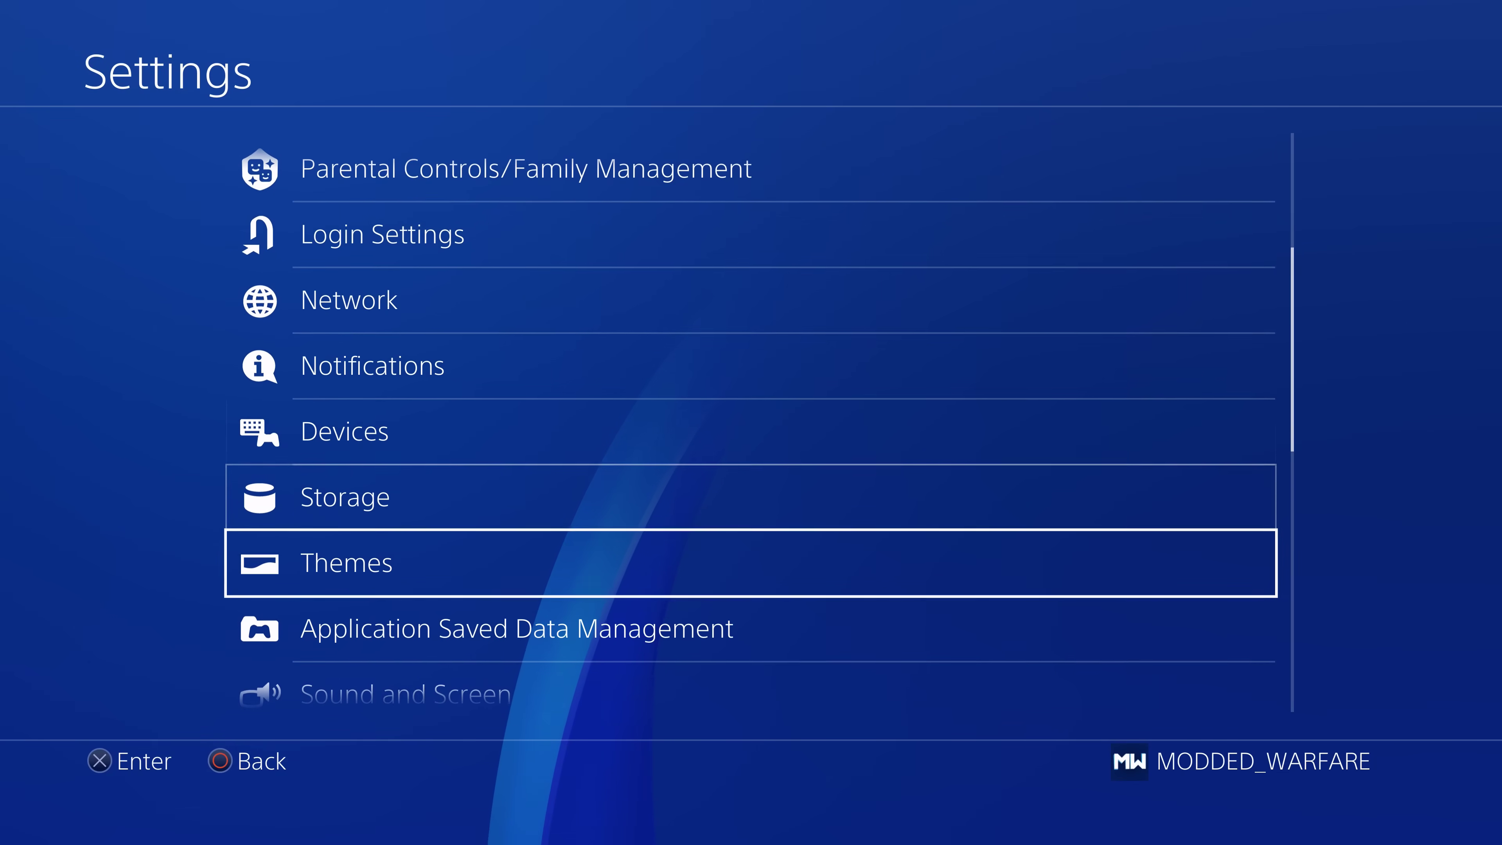
key(Up)
key(Return)
Step: Open the Applications list of System Storage
key(Down)
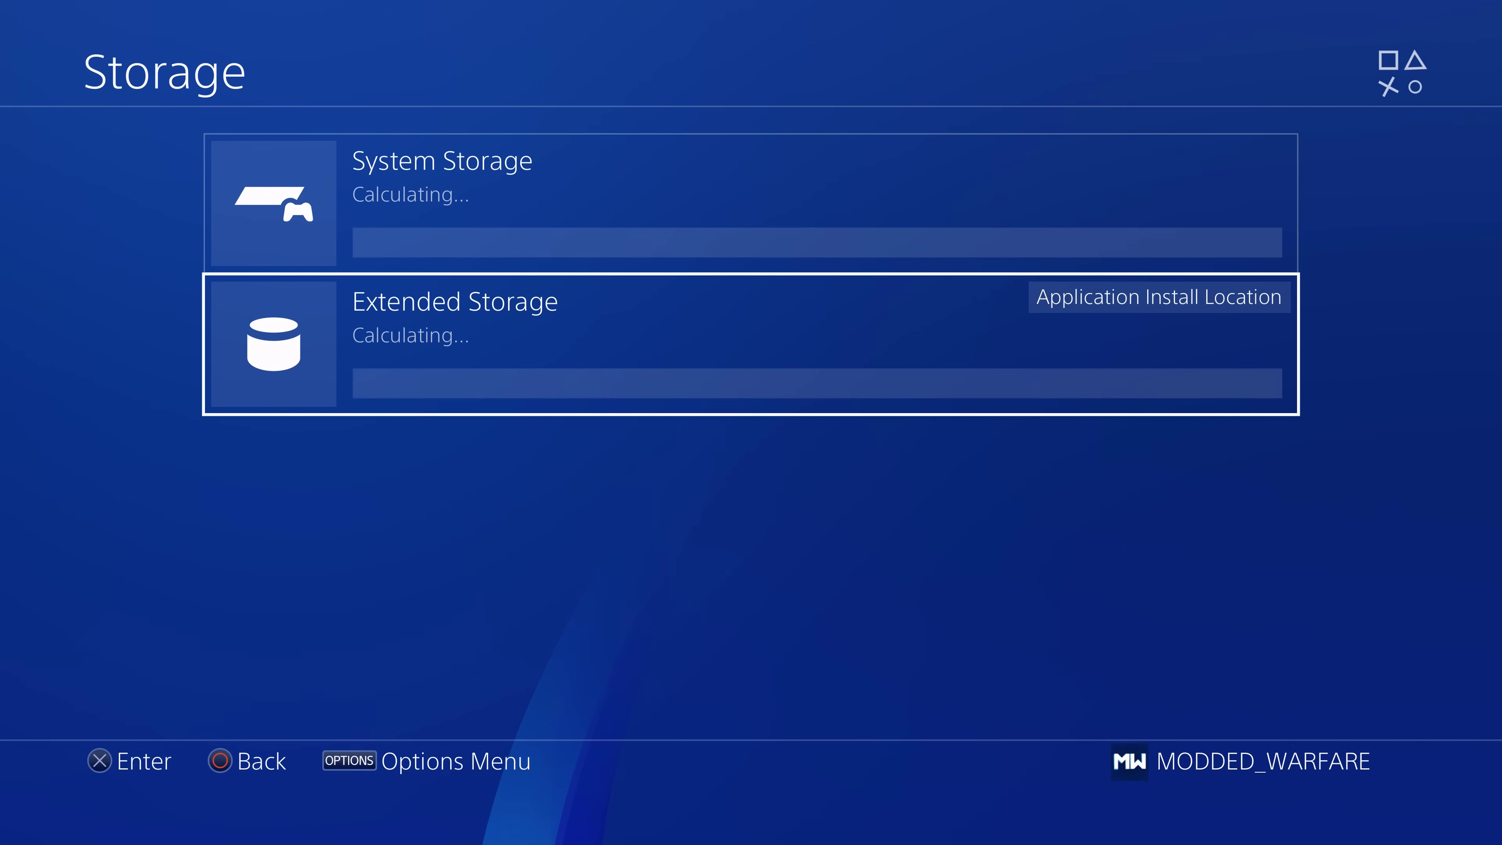
key(Up)
key(Return)
key(Down)
key(Up)
key(Return)
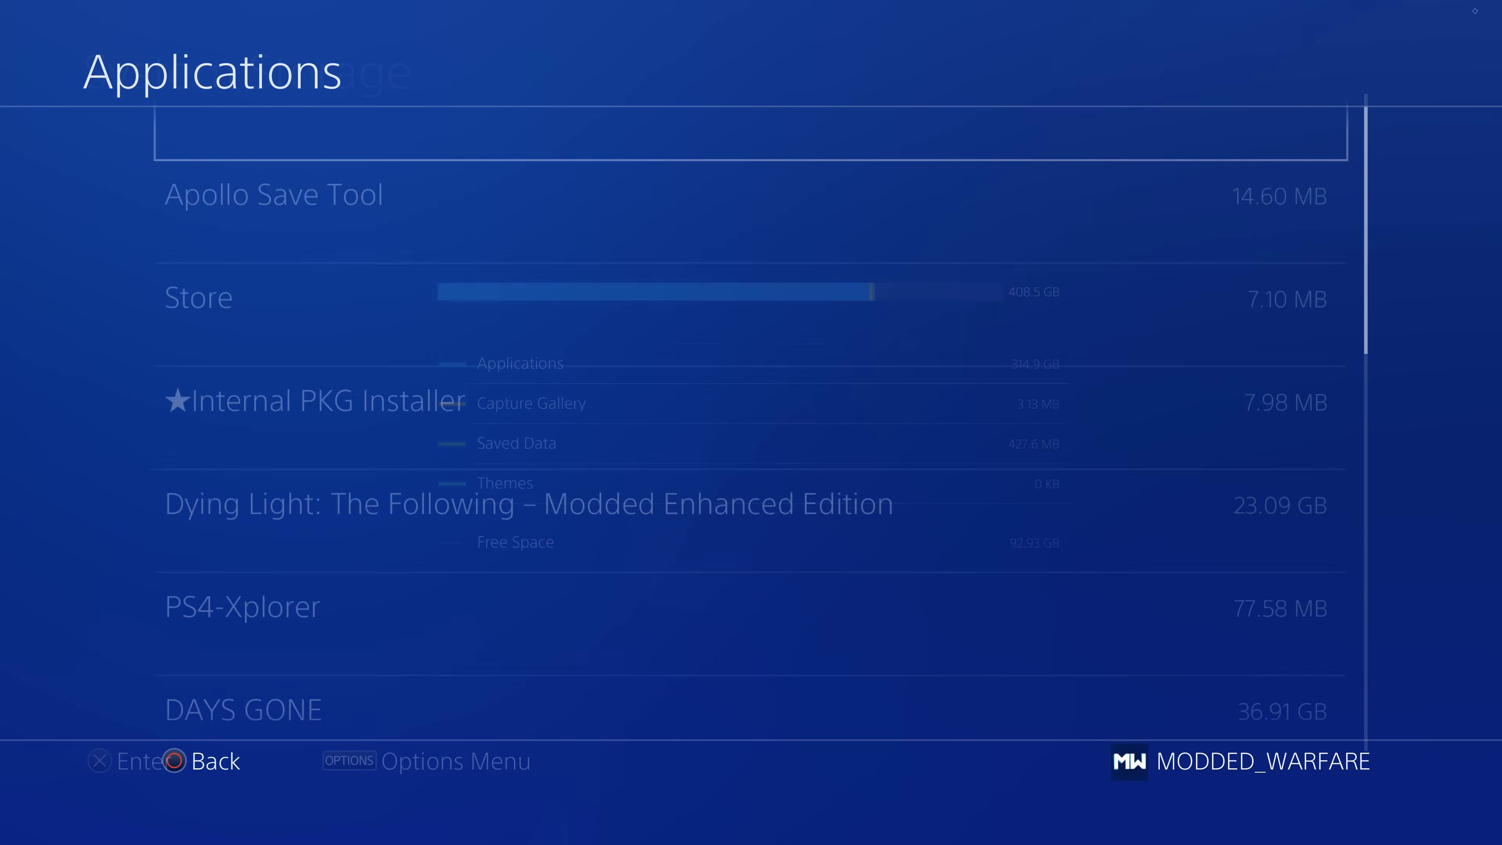
Step: Start a move to extended storage for the listed applications and mark Payload Guest
key(Down)
key(Up)
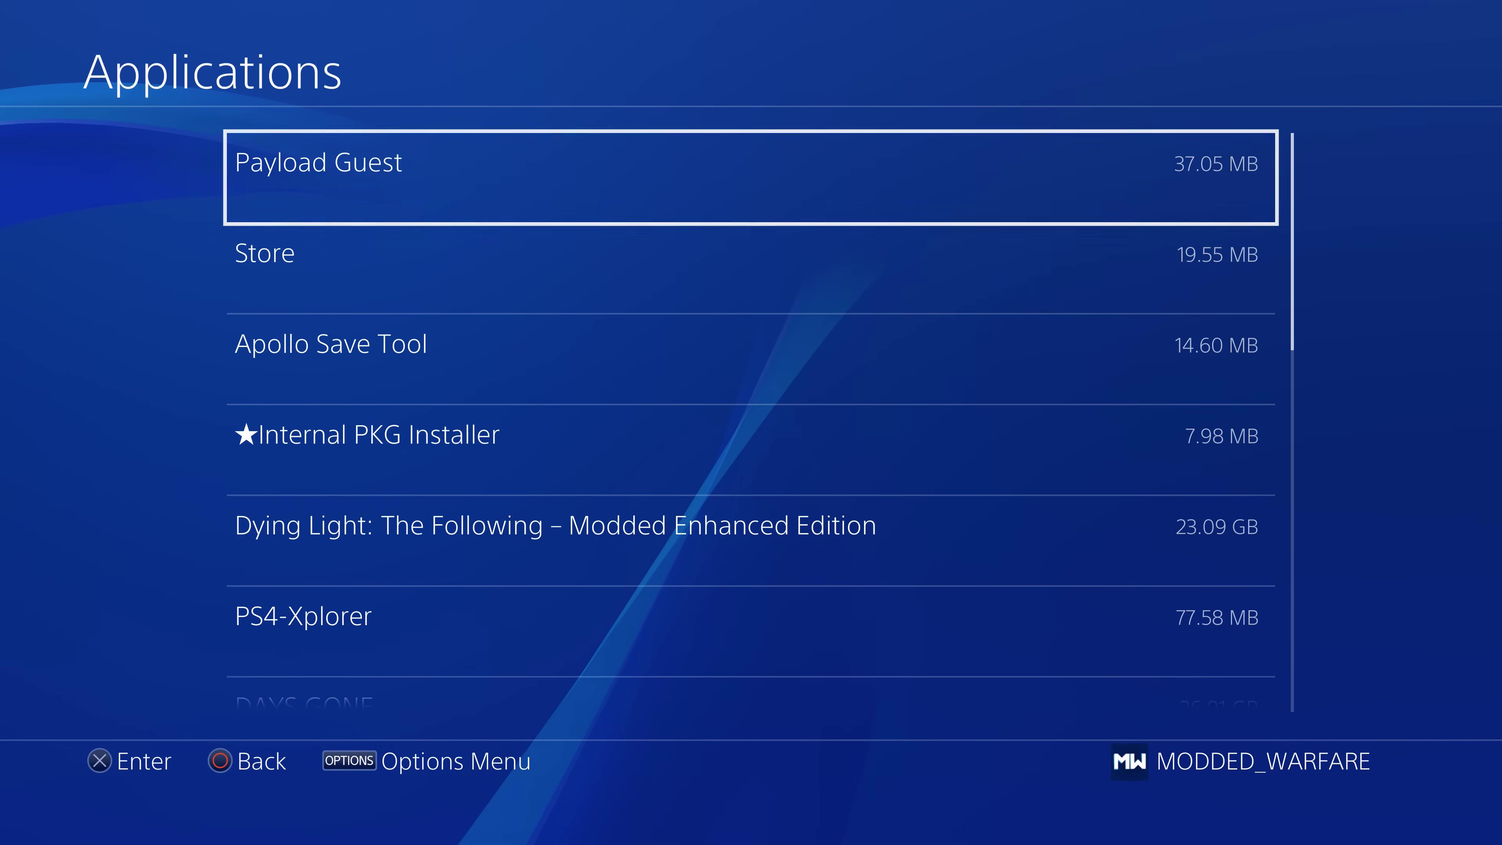
key(Return)
key(Escape)
key(Menu)
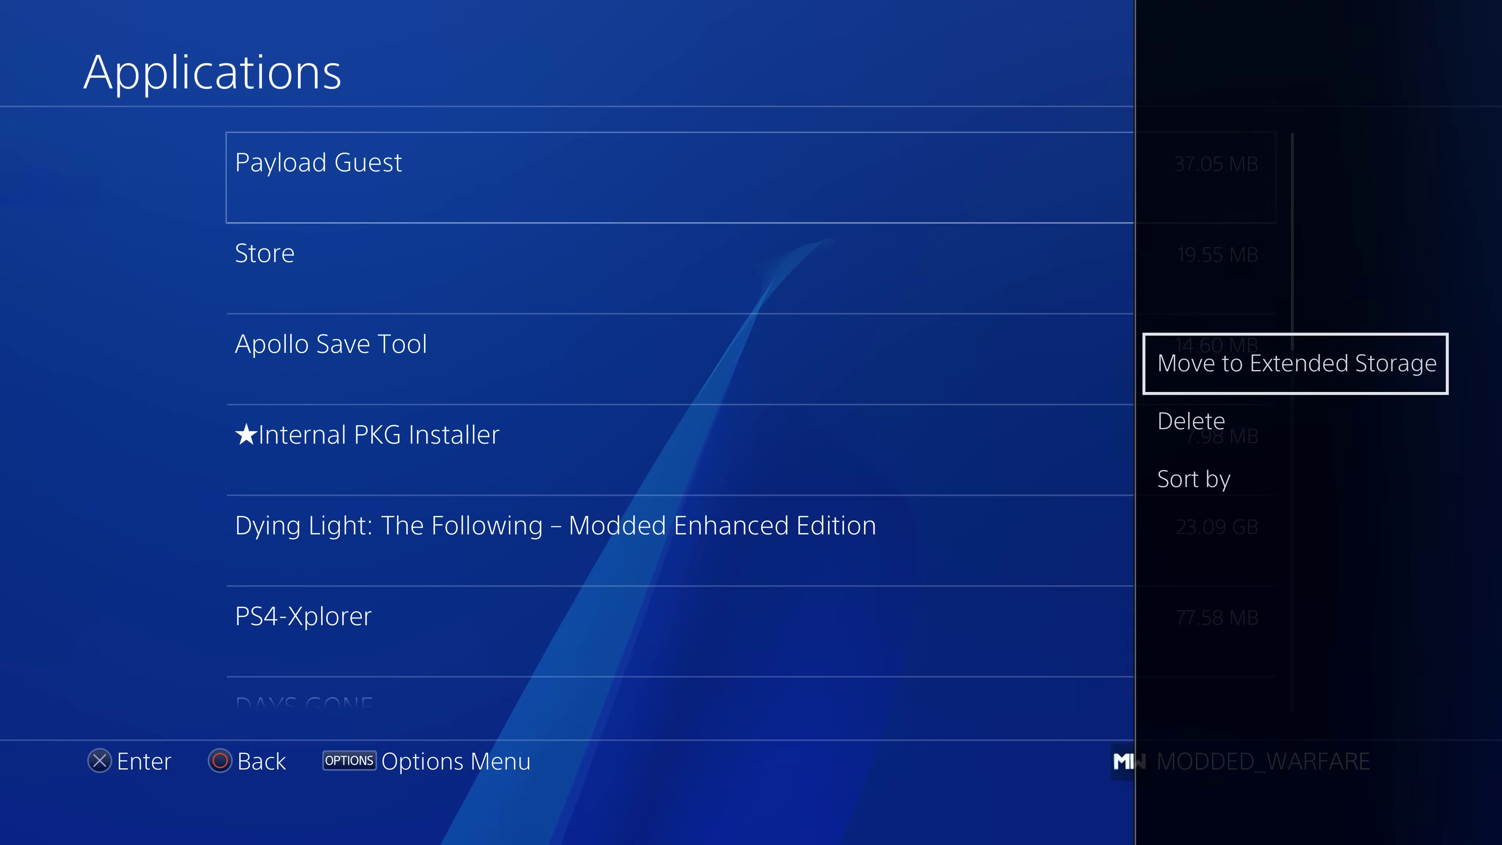
key(Return)
key(Return)
Step: Mark PS4-Xplorer as well for the move to extended storage
key(Down)
key(Down)
key(Down)
key(Down)
key(Down)
key(Down)
key(Down)
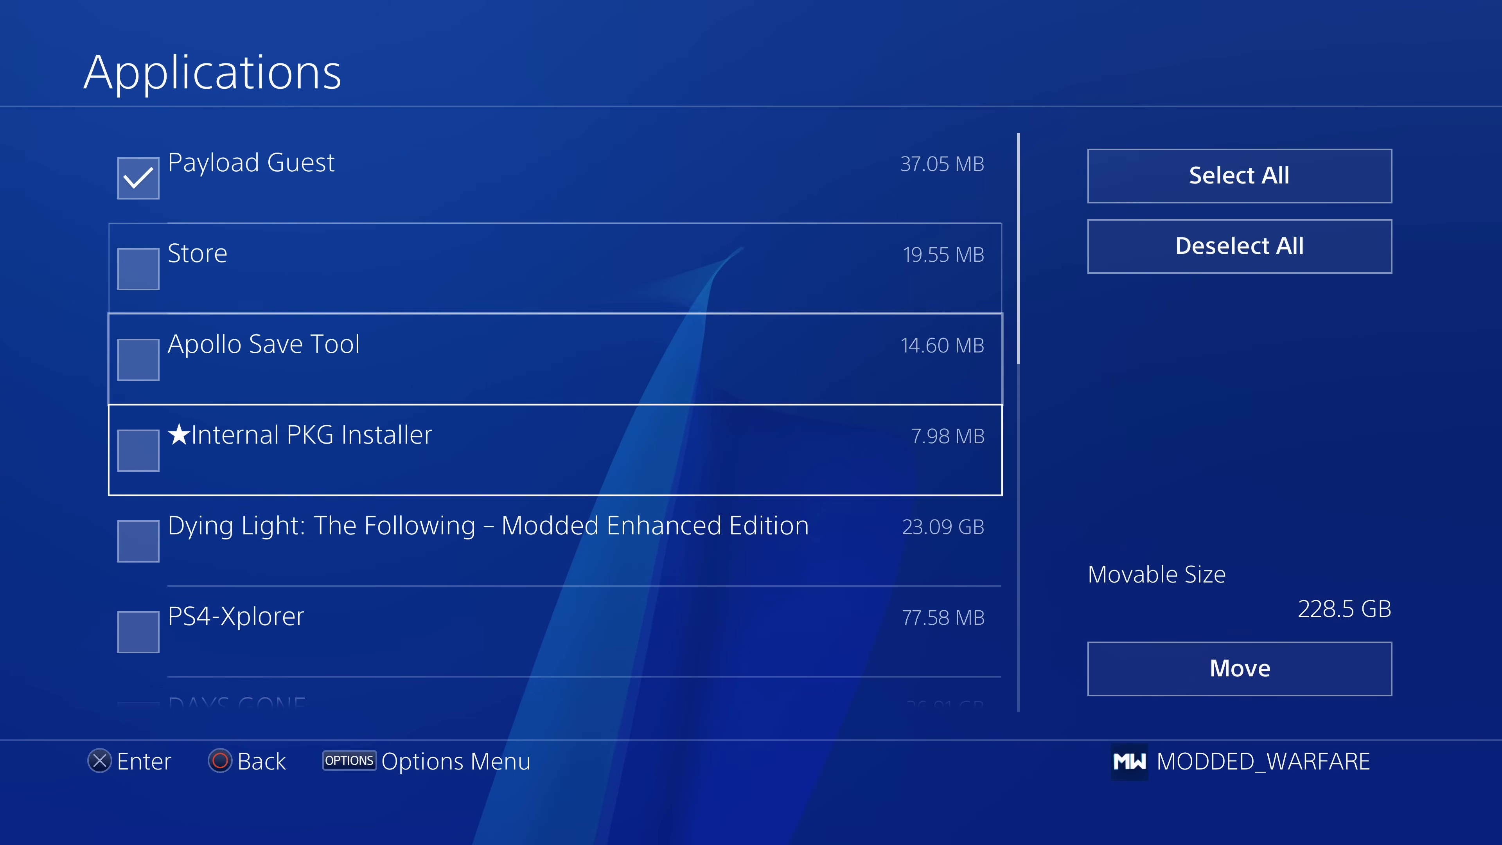
key(Down)
key(Up)
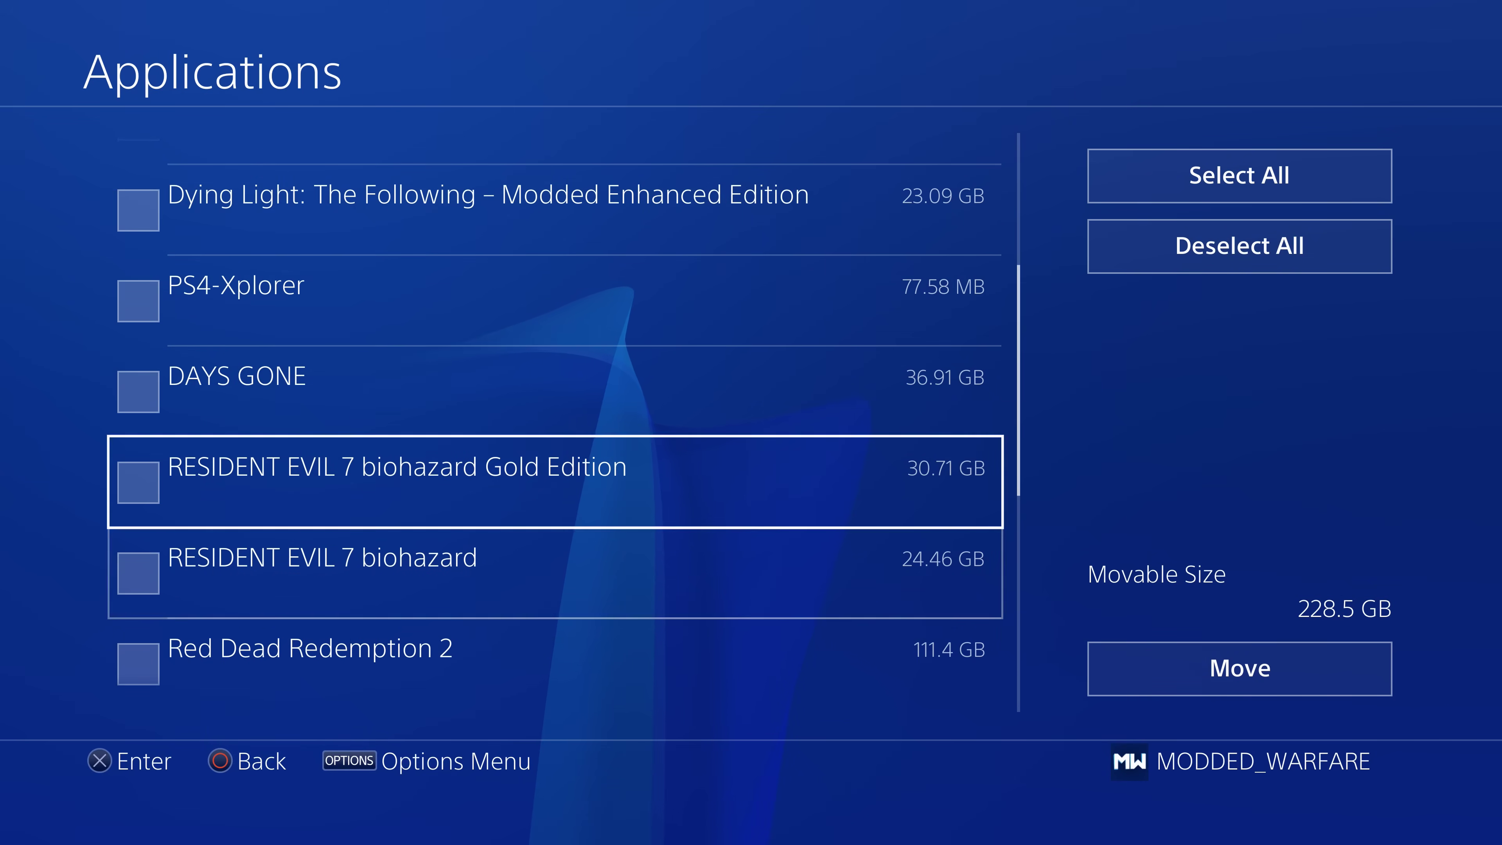
key(Up)
key(Up)
key(Return)
Step: Move the marked applications to extended storage and confirm the transfer
key(Down)
key(Down)
key(Down)
key(Down)
key(Down)
key(Right)
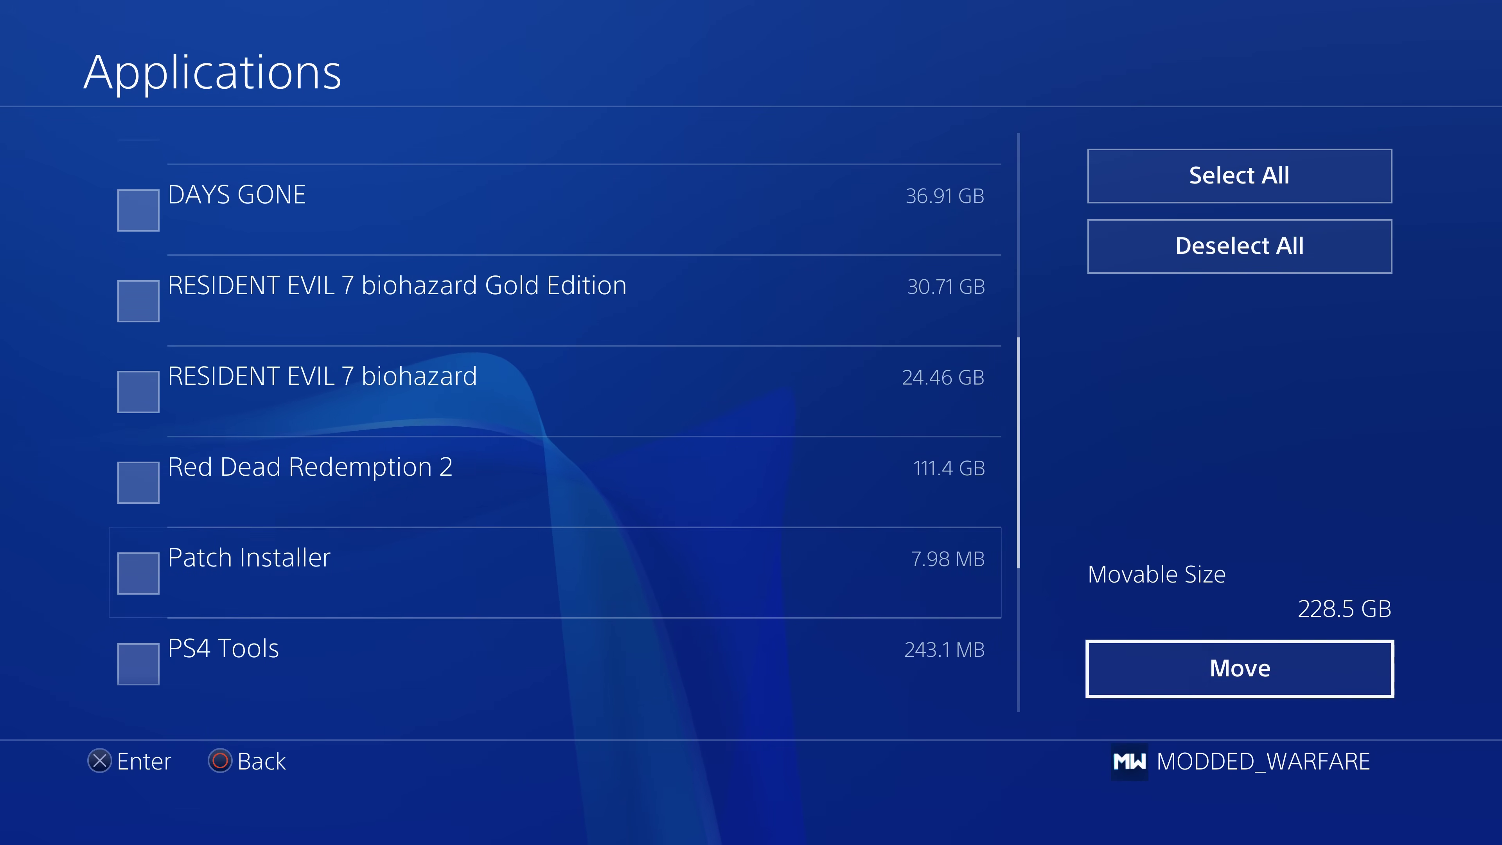
key(Return)
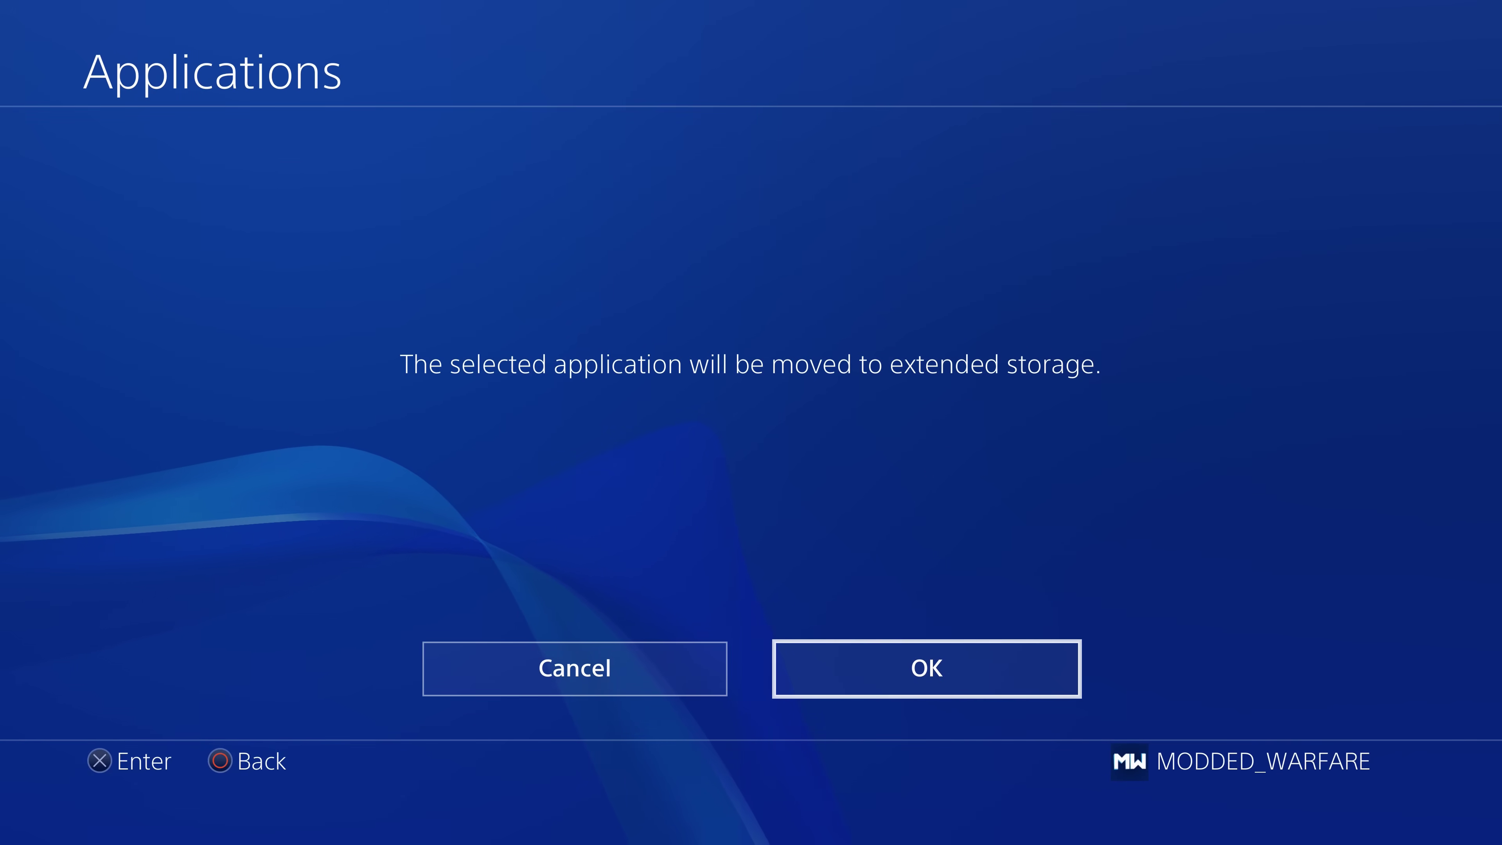
key(Return)
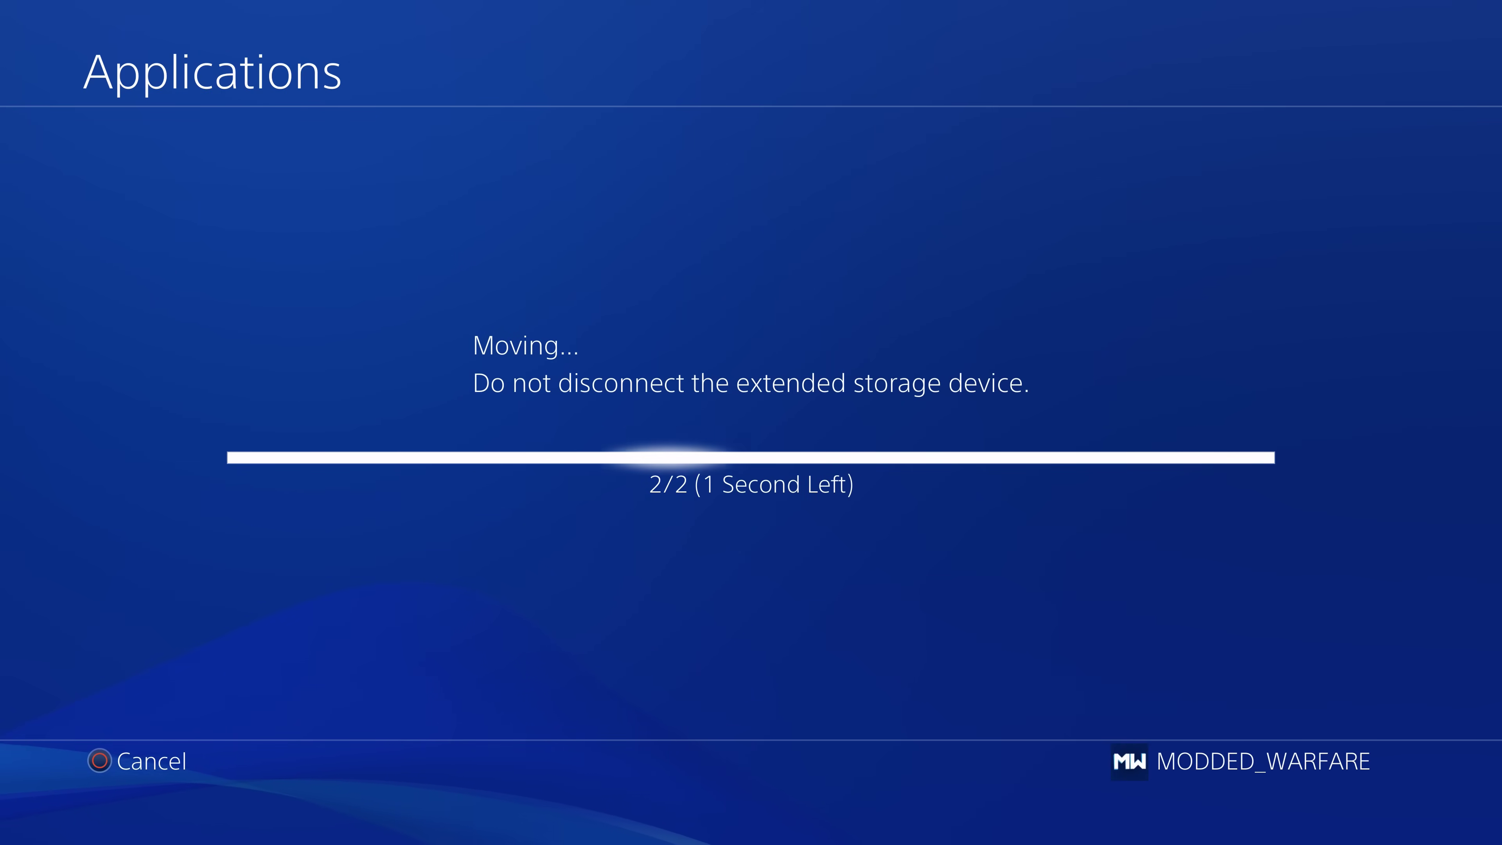
Step: Return to the storage overview and check the usage of System Storage and Extended Storage
key(Down)
key(Down)
key(Escape)
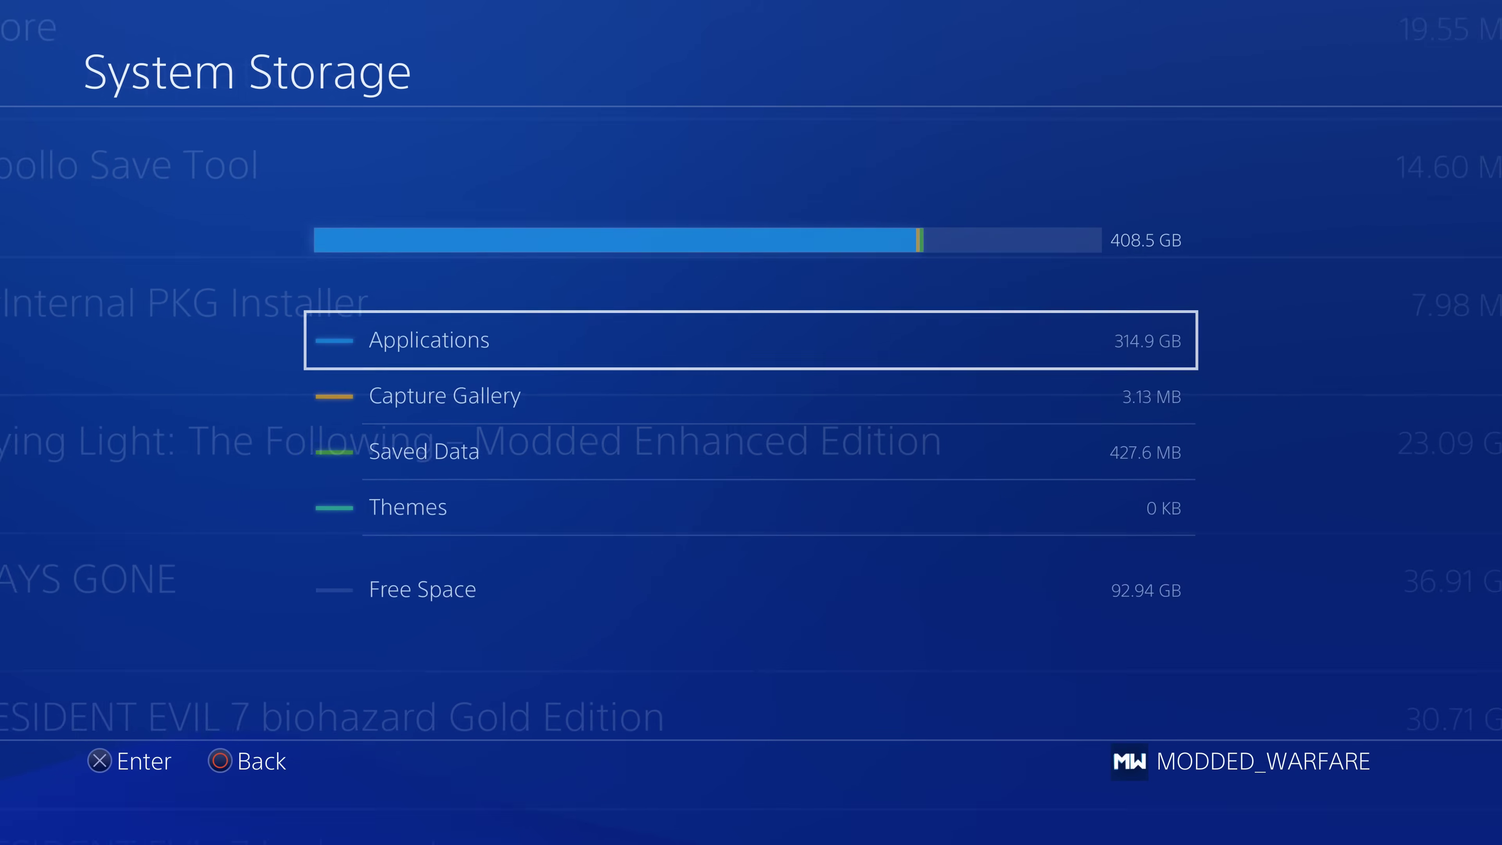
key(Down)
key(Down)
key(Down)
key(Escape)
key(Down)
key(Return)
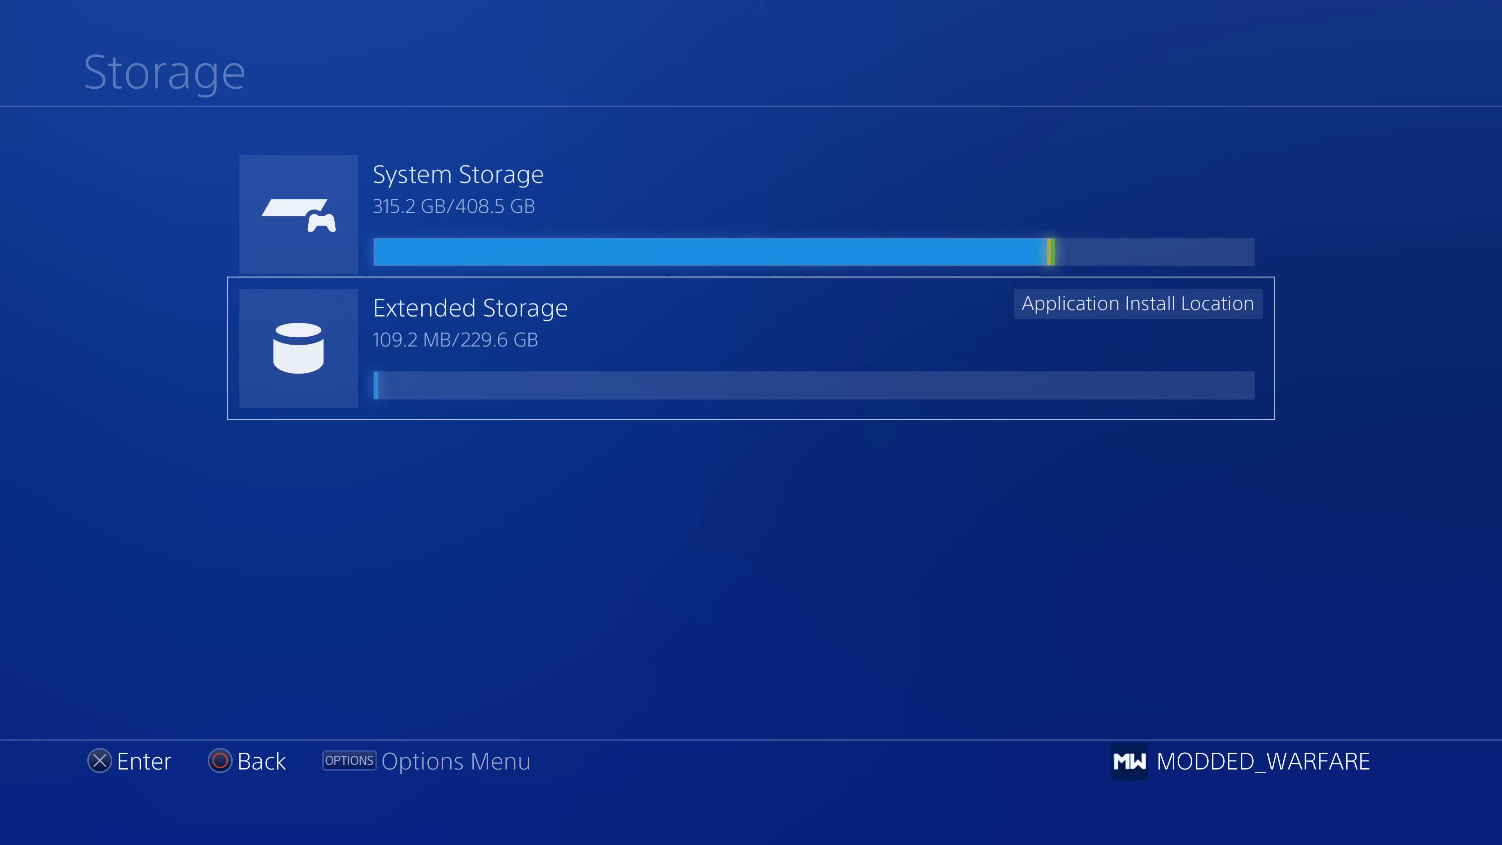
key(Escape)
key(Up)
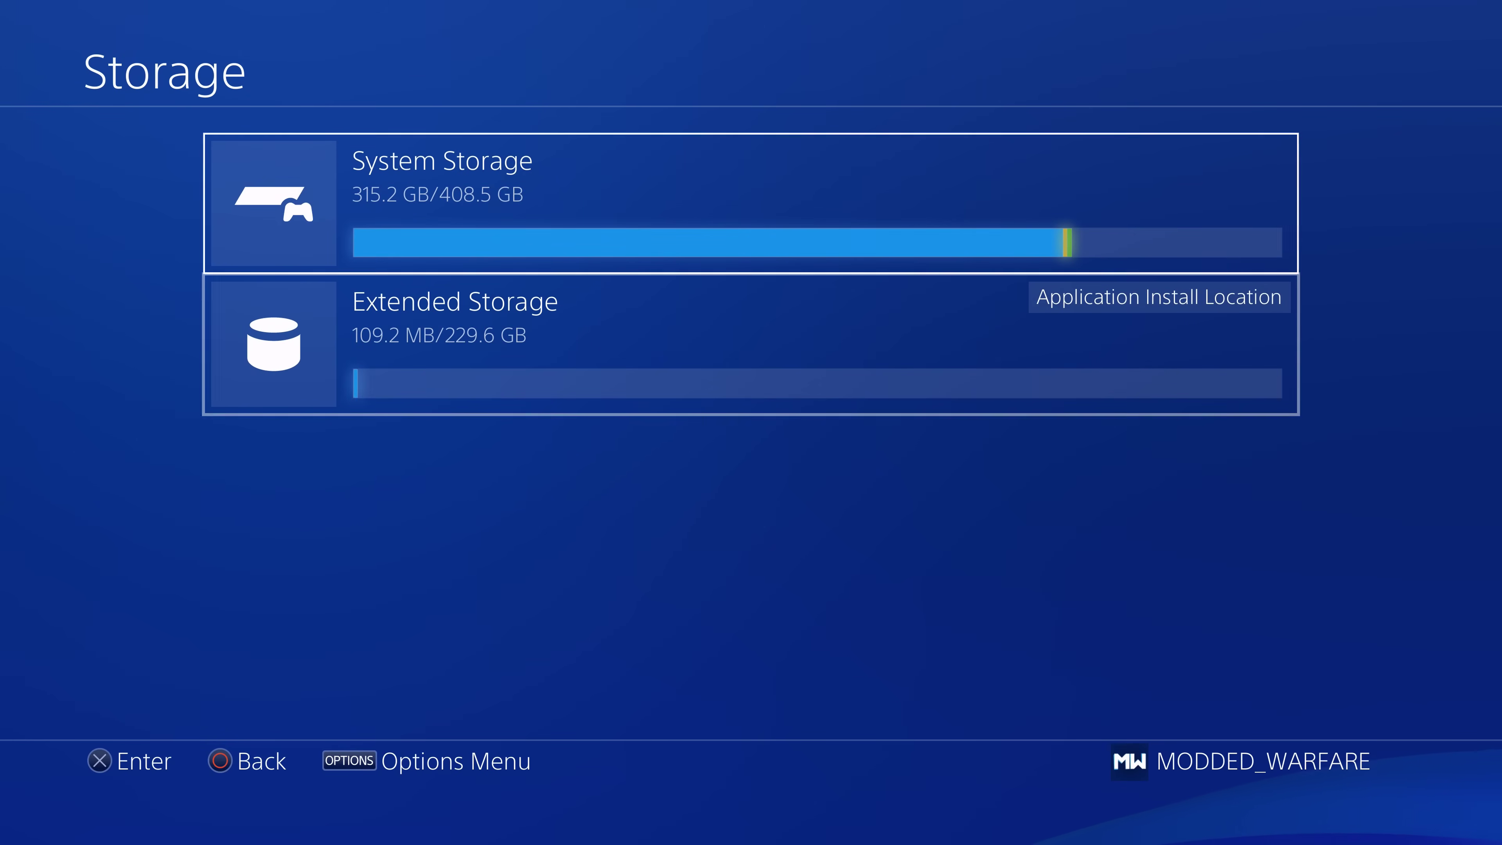
Step: Launch PS4-Xplorer from the Homebrew folder on the home screen and accept restoring its backed-up saved data
key(Home)
key(Down)
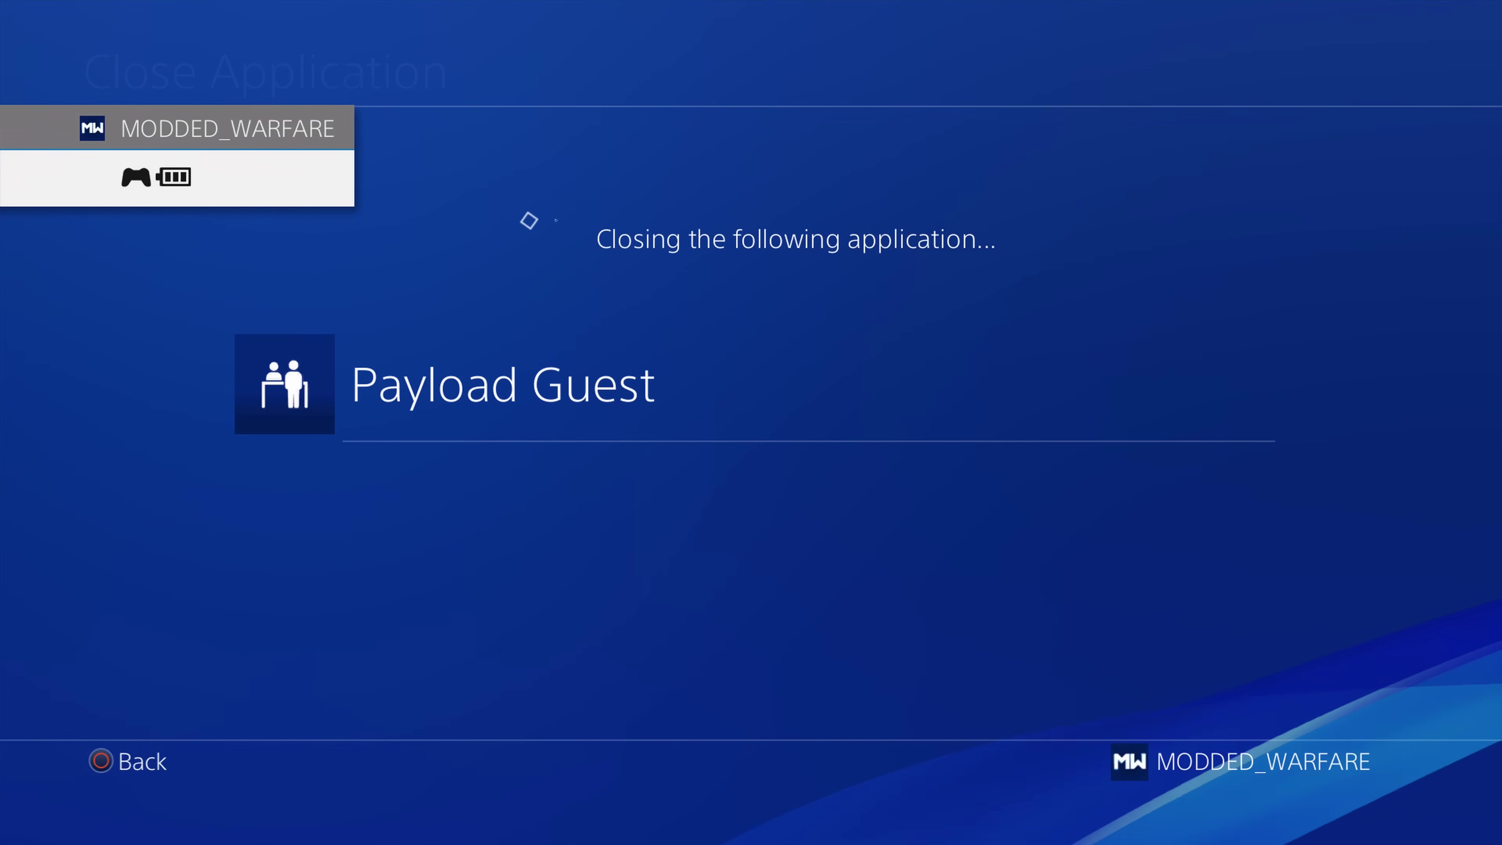
key(Left)
key(Left)
key(Right)
key(Return)
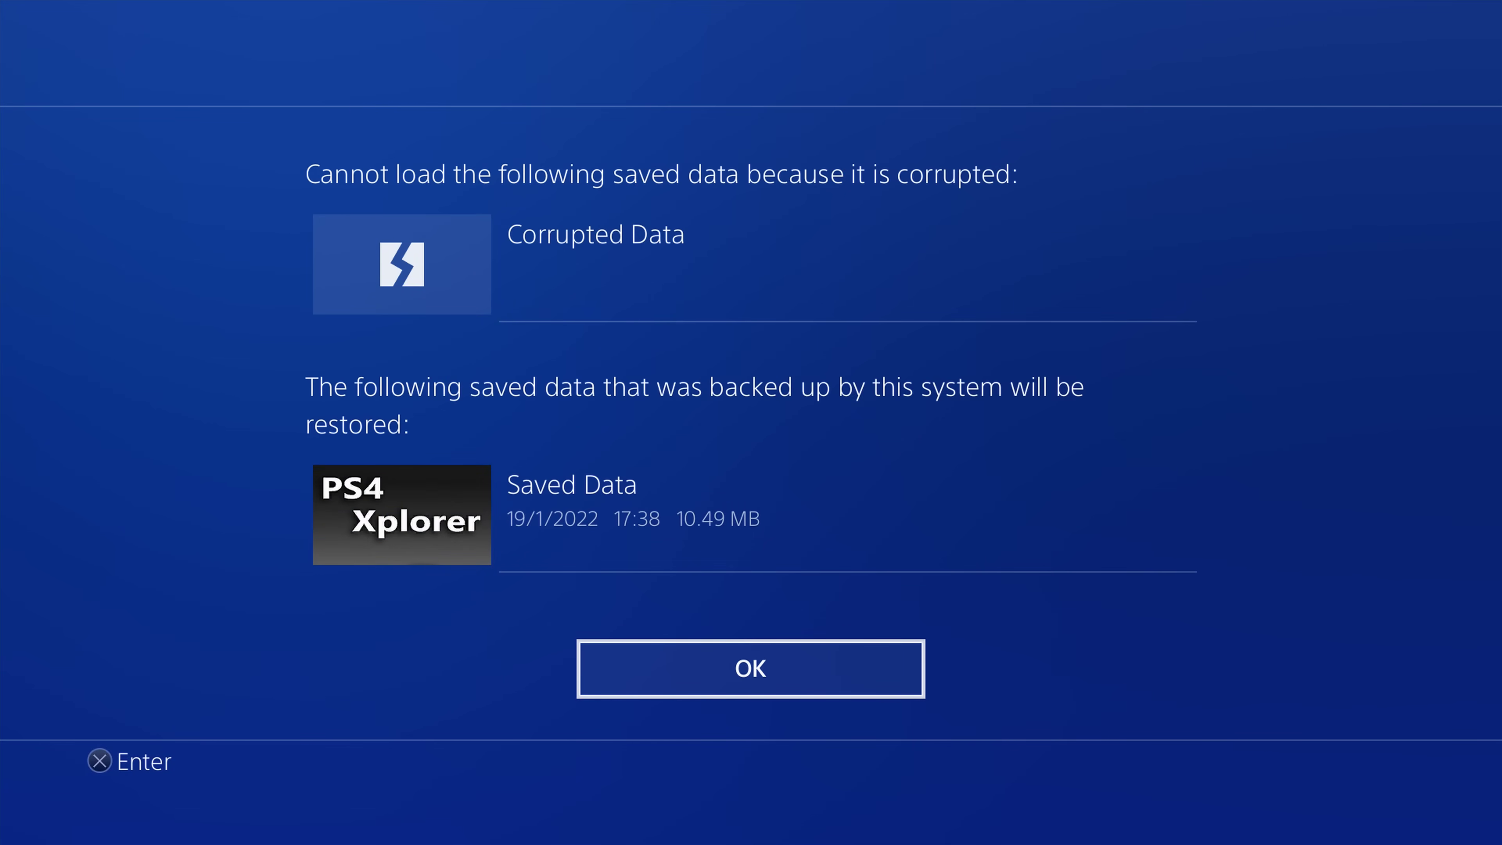
key(Return)
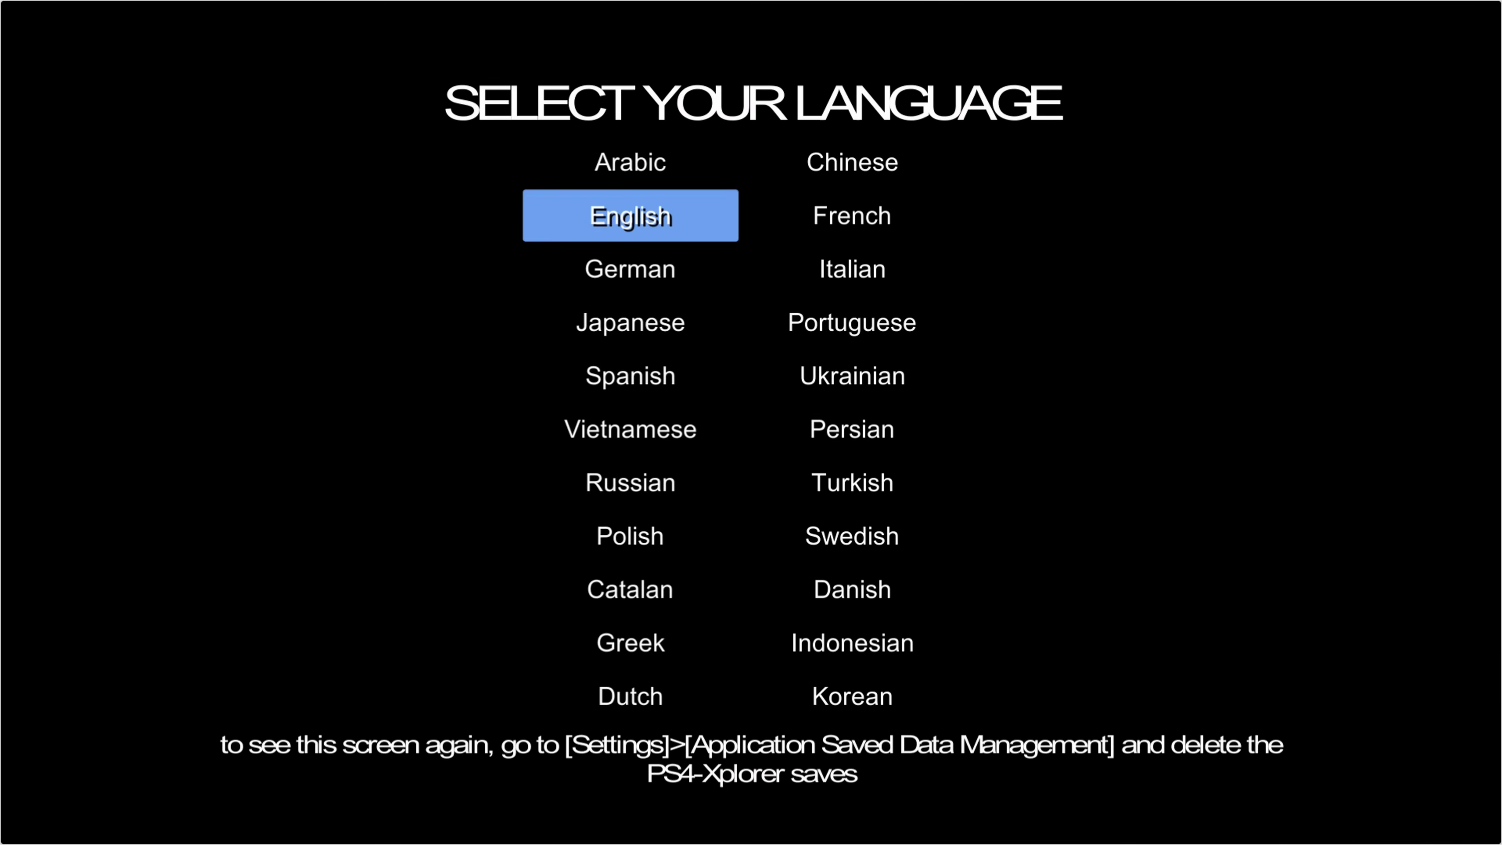
Step: Choose English as the PS4-Xplorer language and look through the root folder list
key(Return)
key(Down)
key(Down)
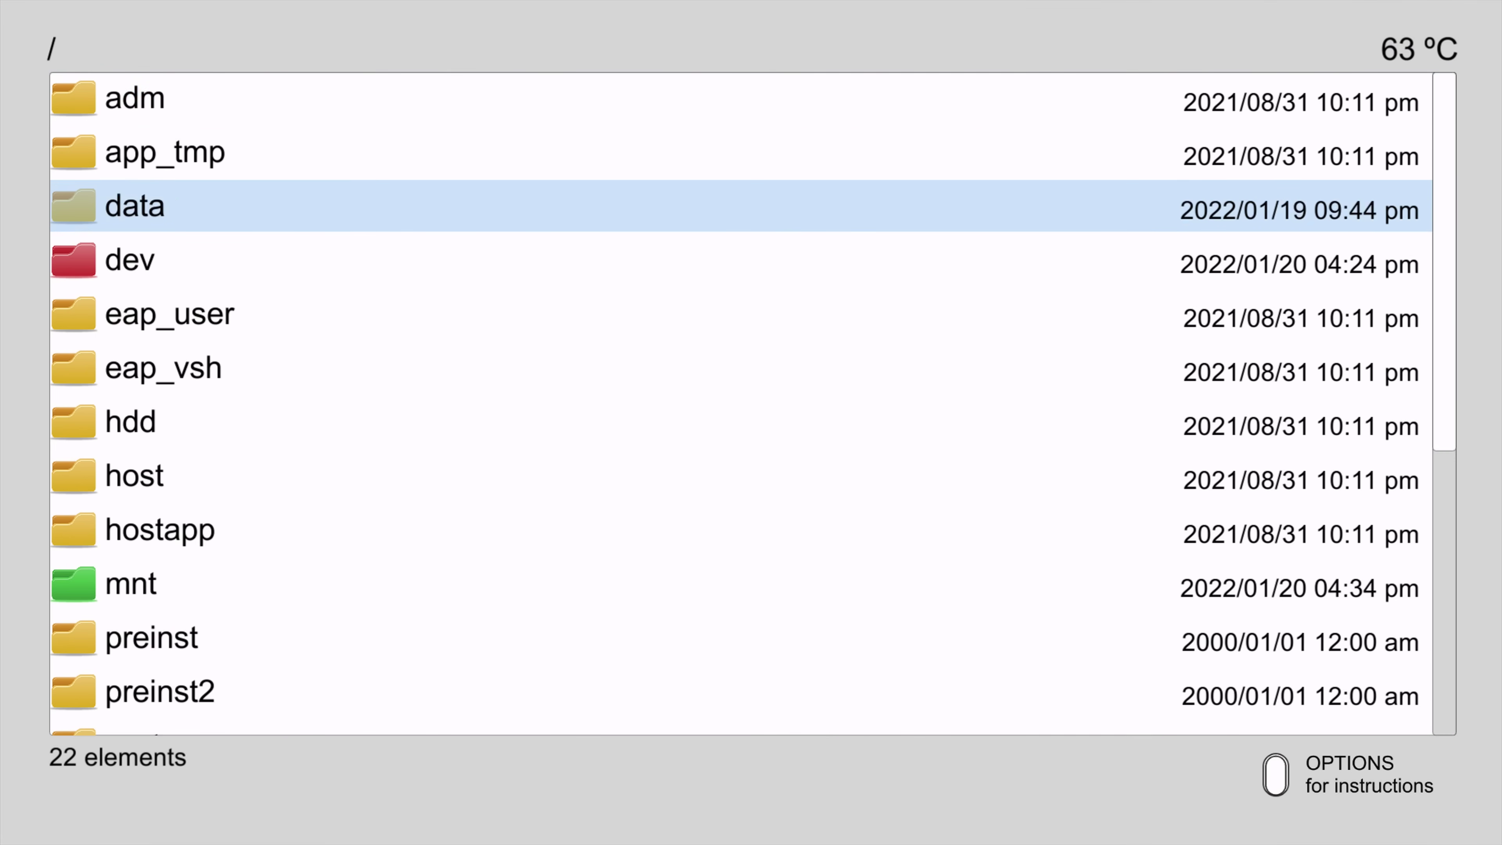
key(Up)
key(Up)
key(Down)
key(Down)
key(Down)
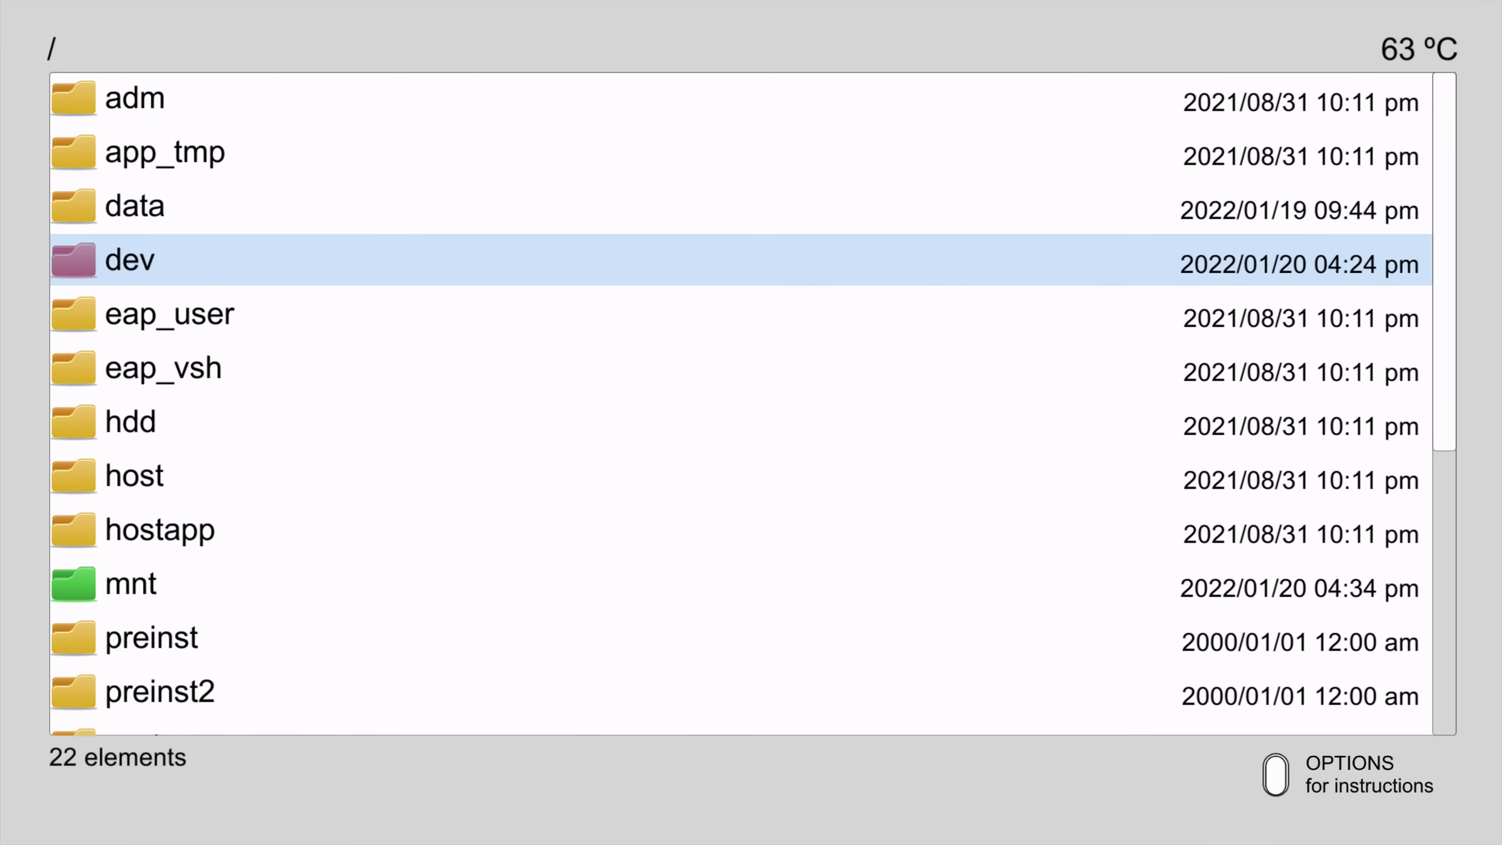
Step: Close the PS4-Xplorer application and leave the Homebrew folder
key(Home)
key(Menu)
key(Return)
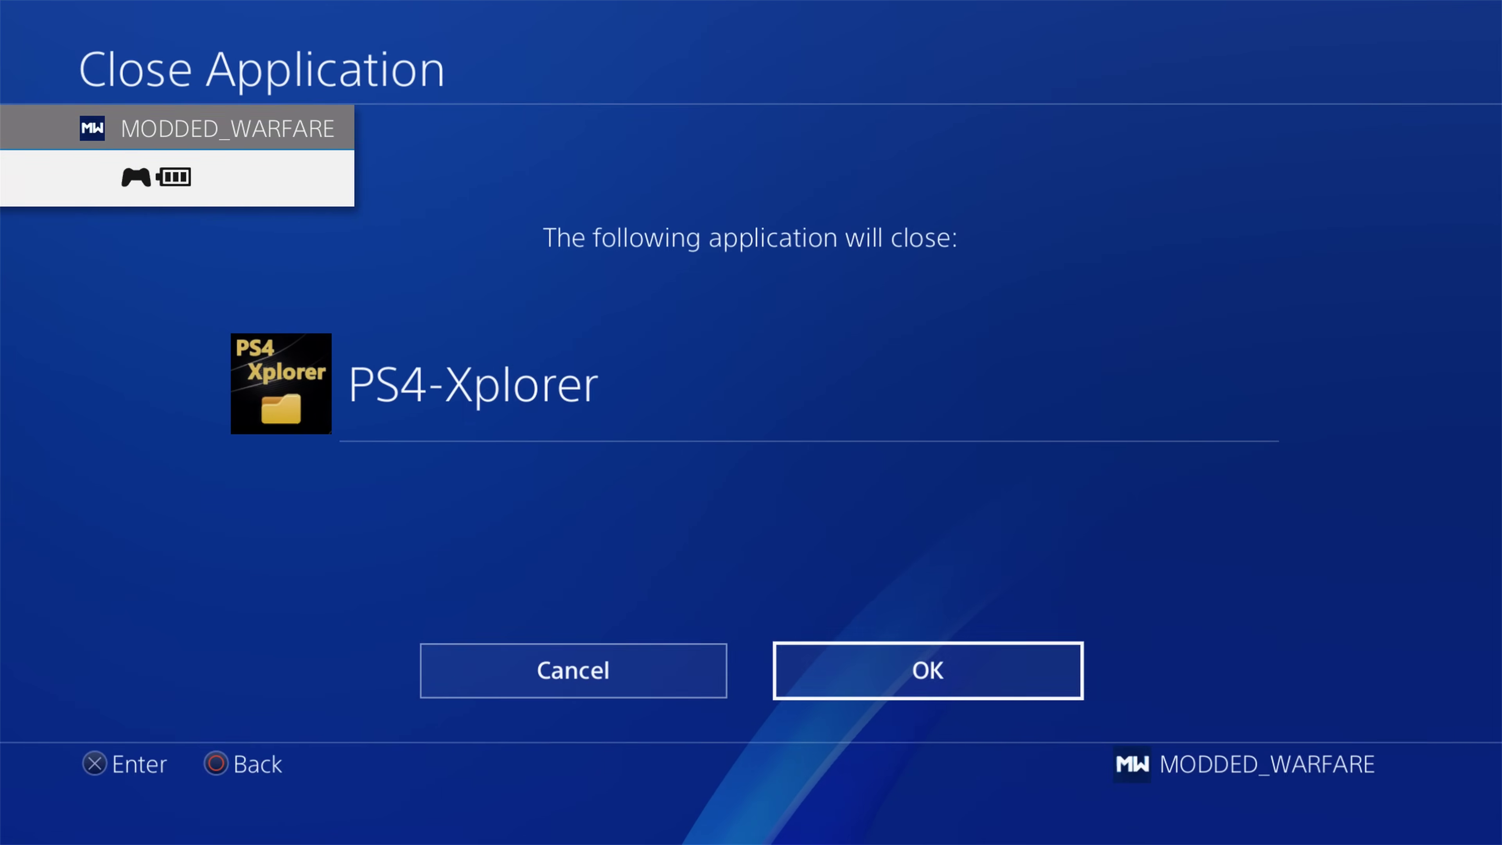
key(Return)
key(Escape)
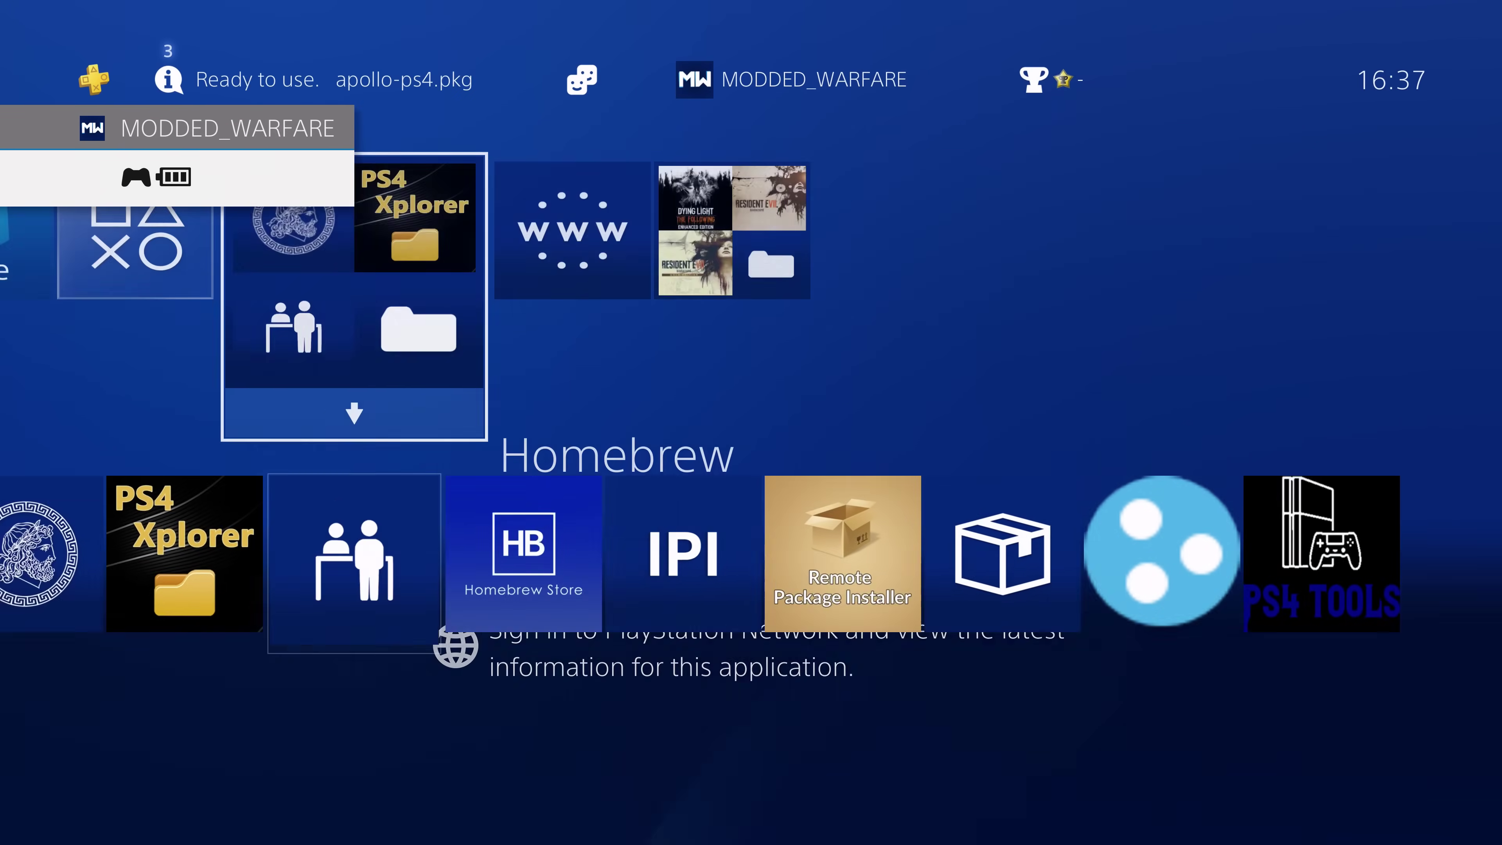
Step: Open the system Settings again from the home screen
key(Right)
key(Up)
key(Right)
key(Return)
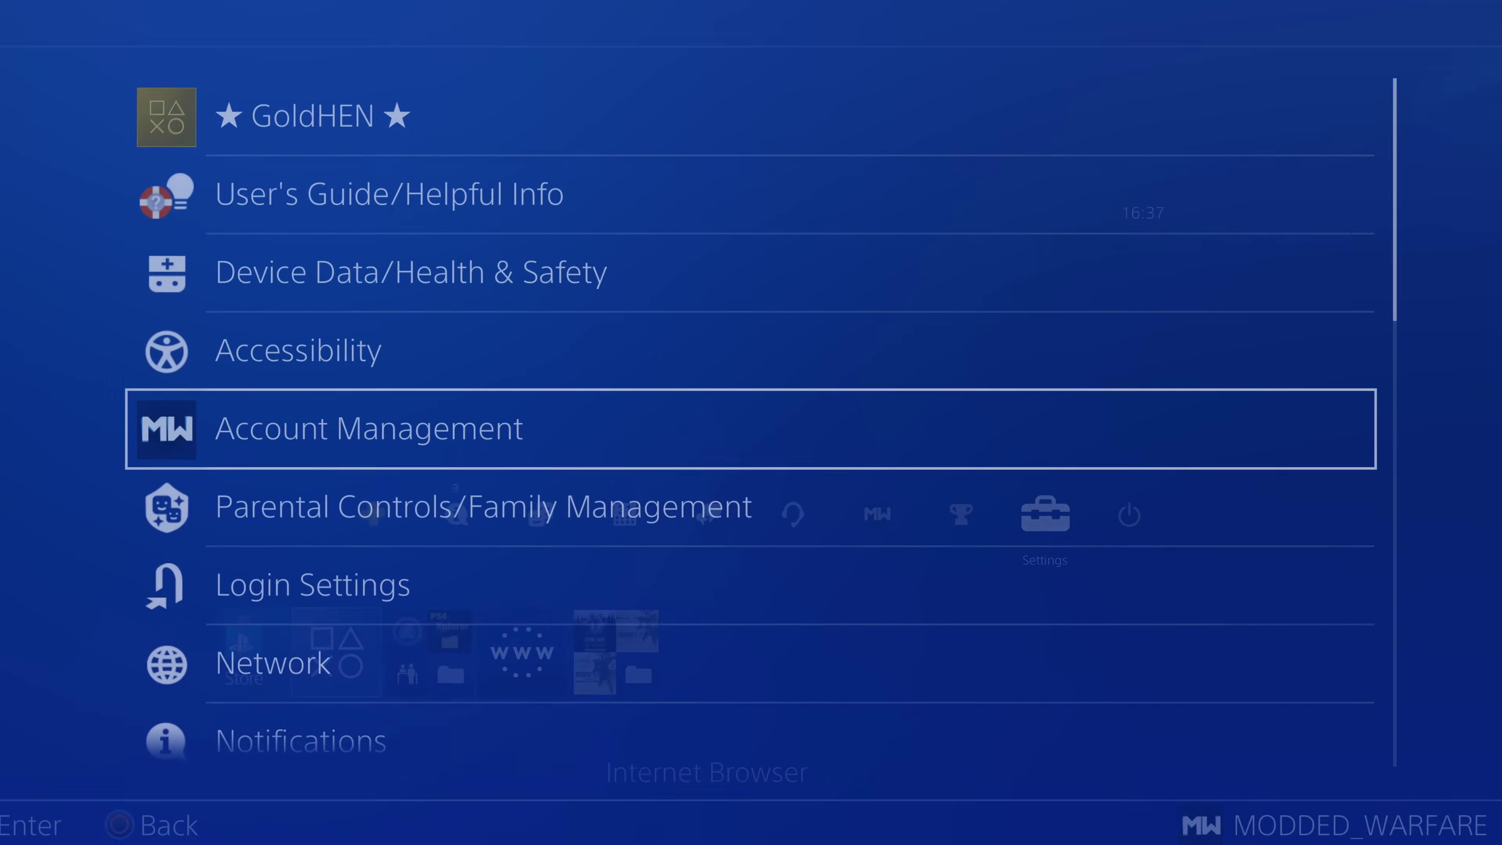
Step: Open the Storage settings to view the stored applications
key(Down)
key(Down)
key(Down)
key(Down)
key(Down)
key(Down)
key(Down)
key(Down)
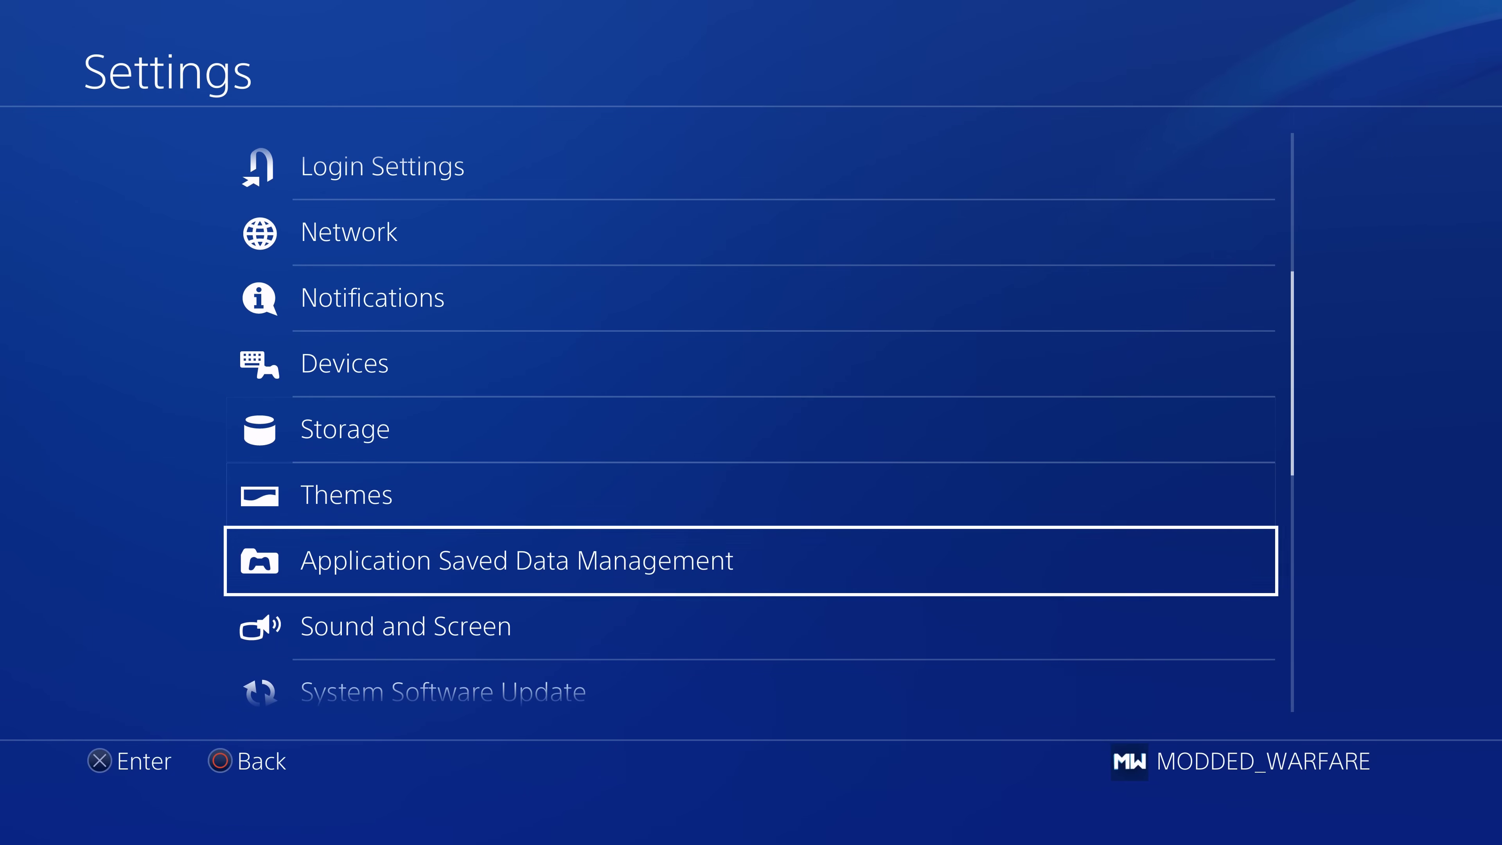
key(Up)
key(Up)
key(Return)
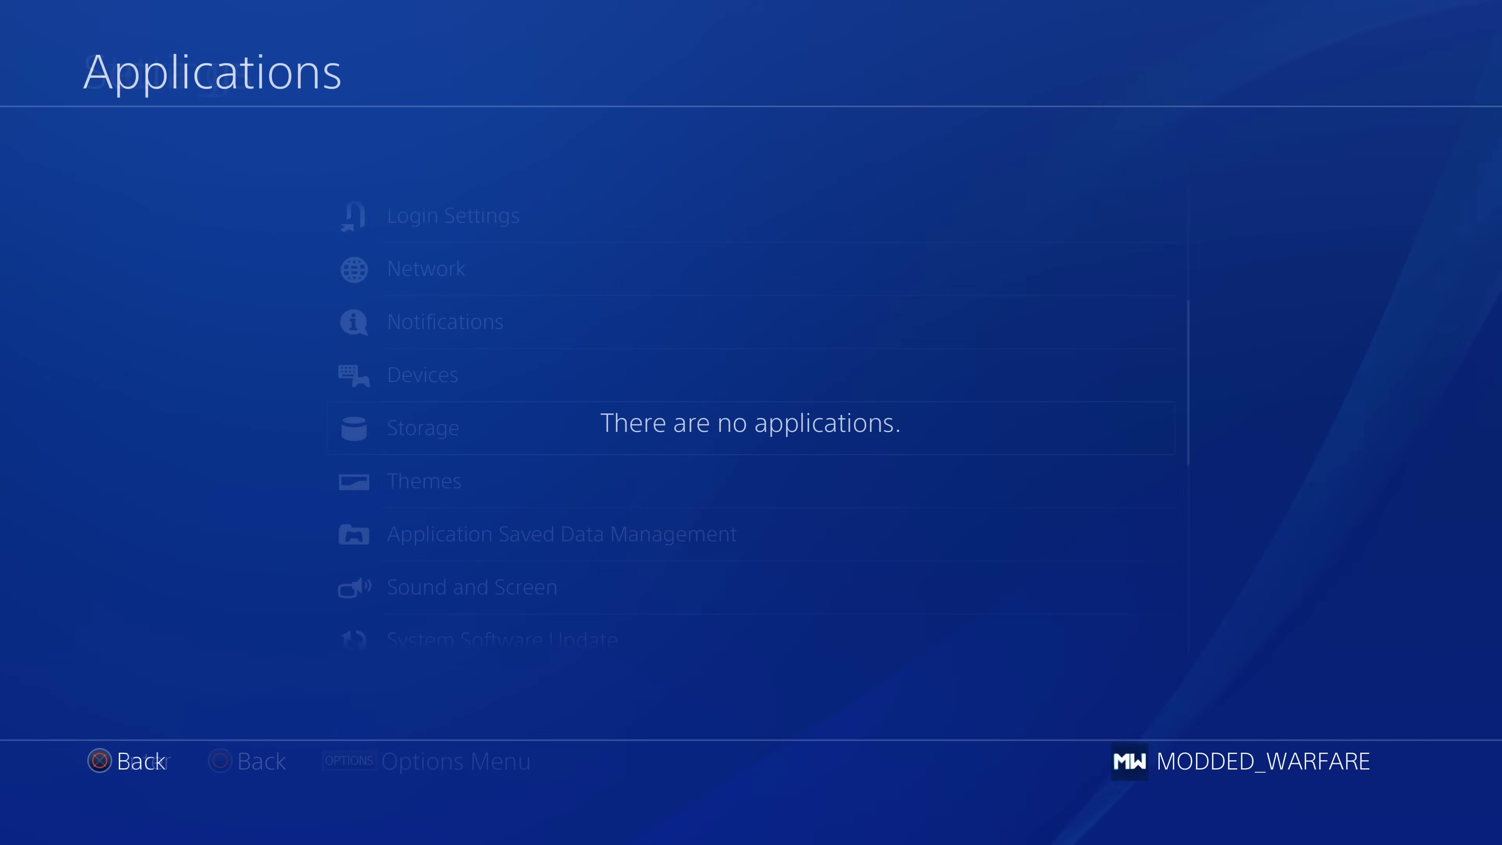
Step: Leave the Extended Storage application list and return to the main Settings list
key(Escape)
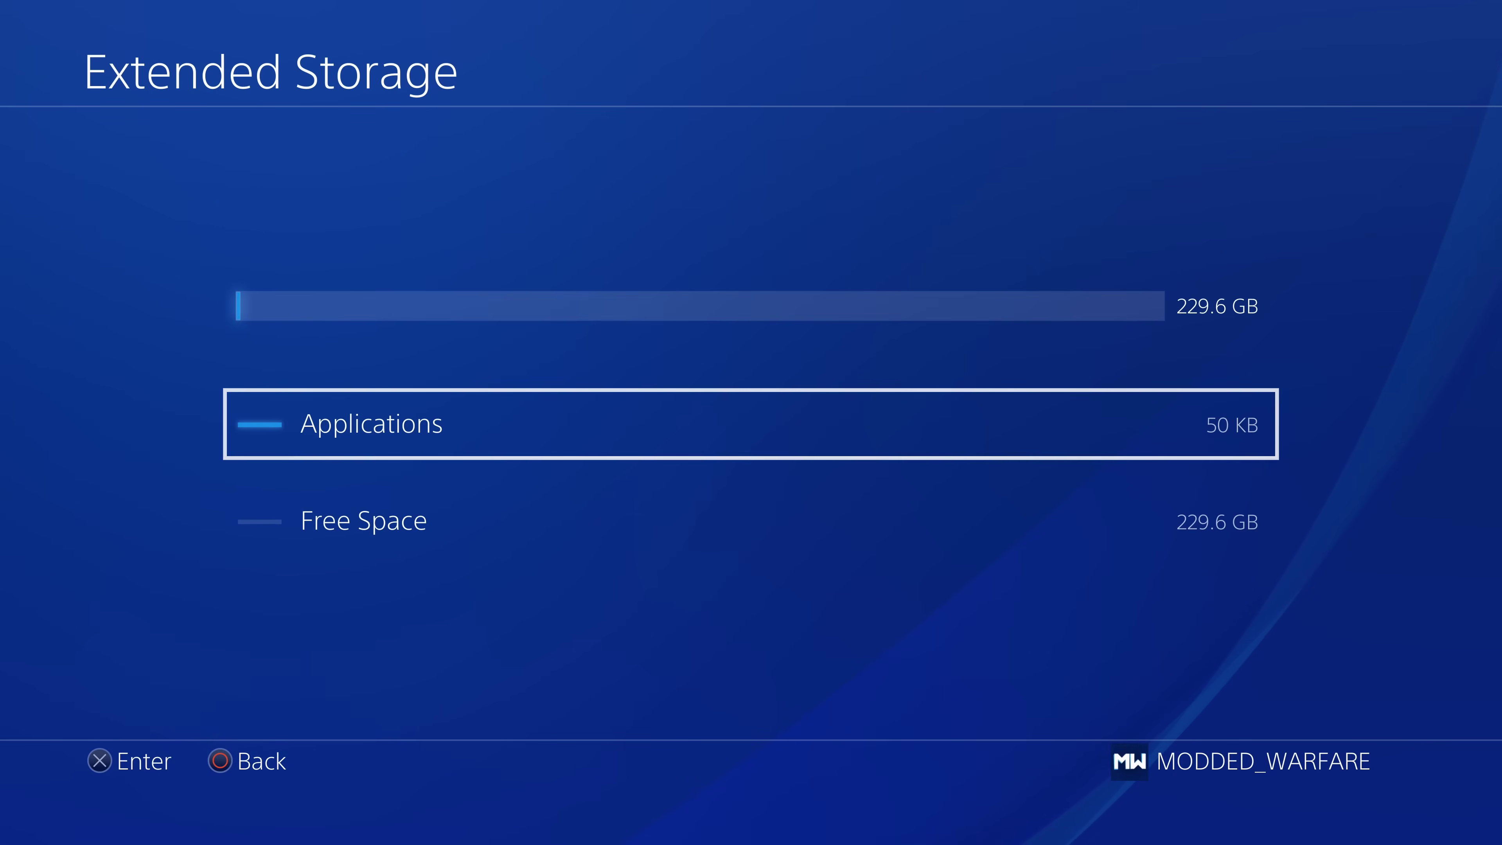
key(Escape)
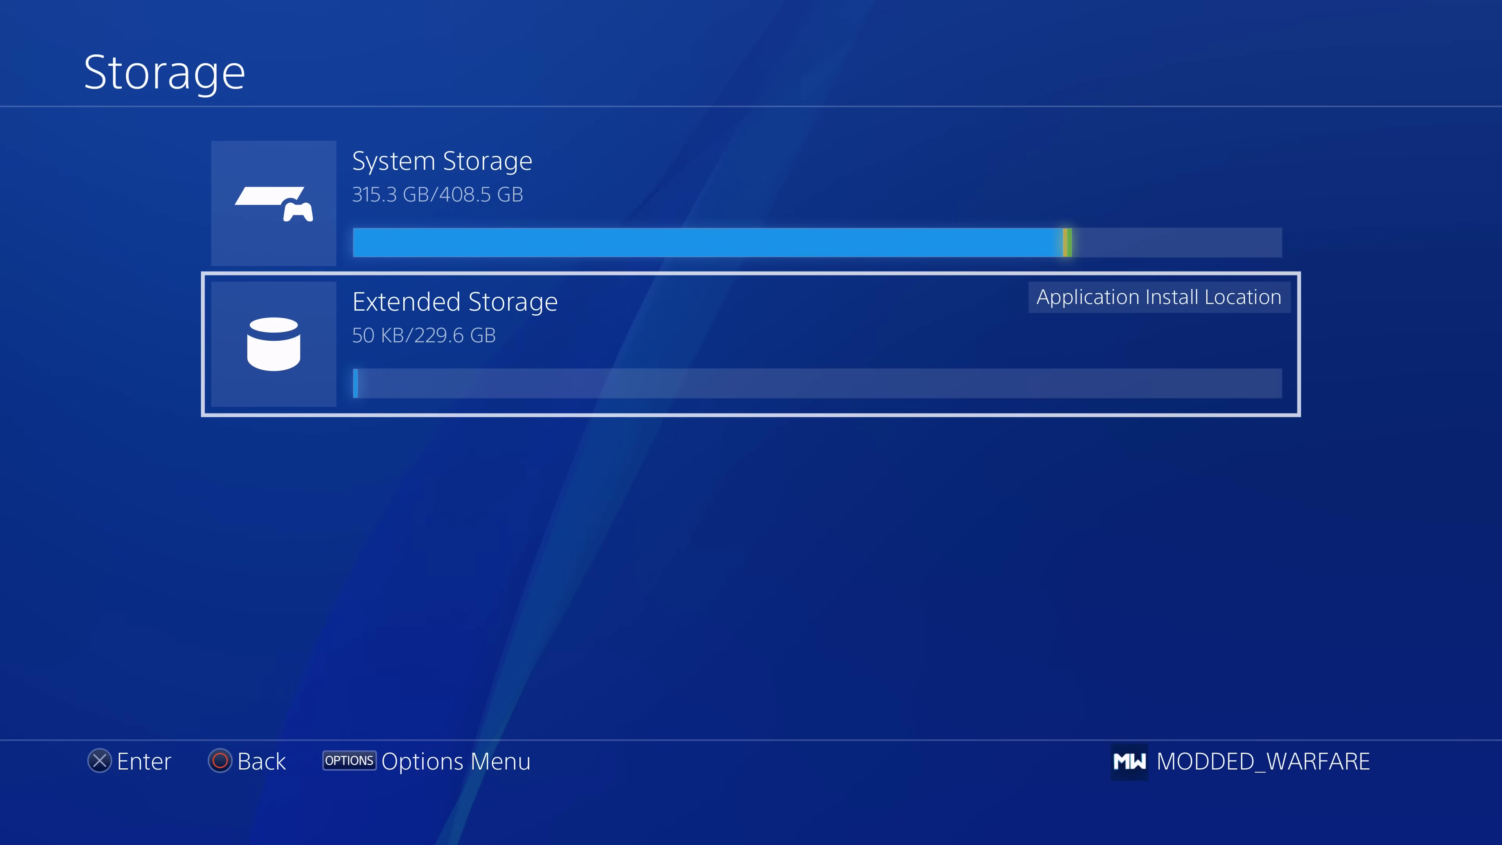
key(Escape)
Step: Open the USB Storage Devices list in the Devices settings
key(Up)
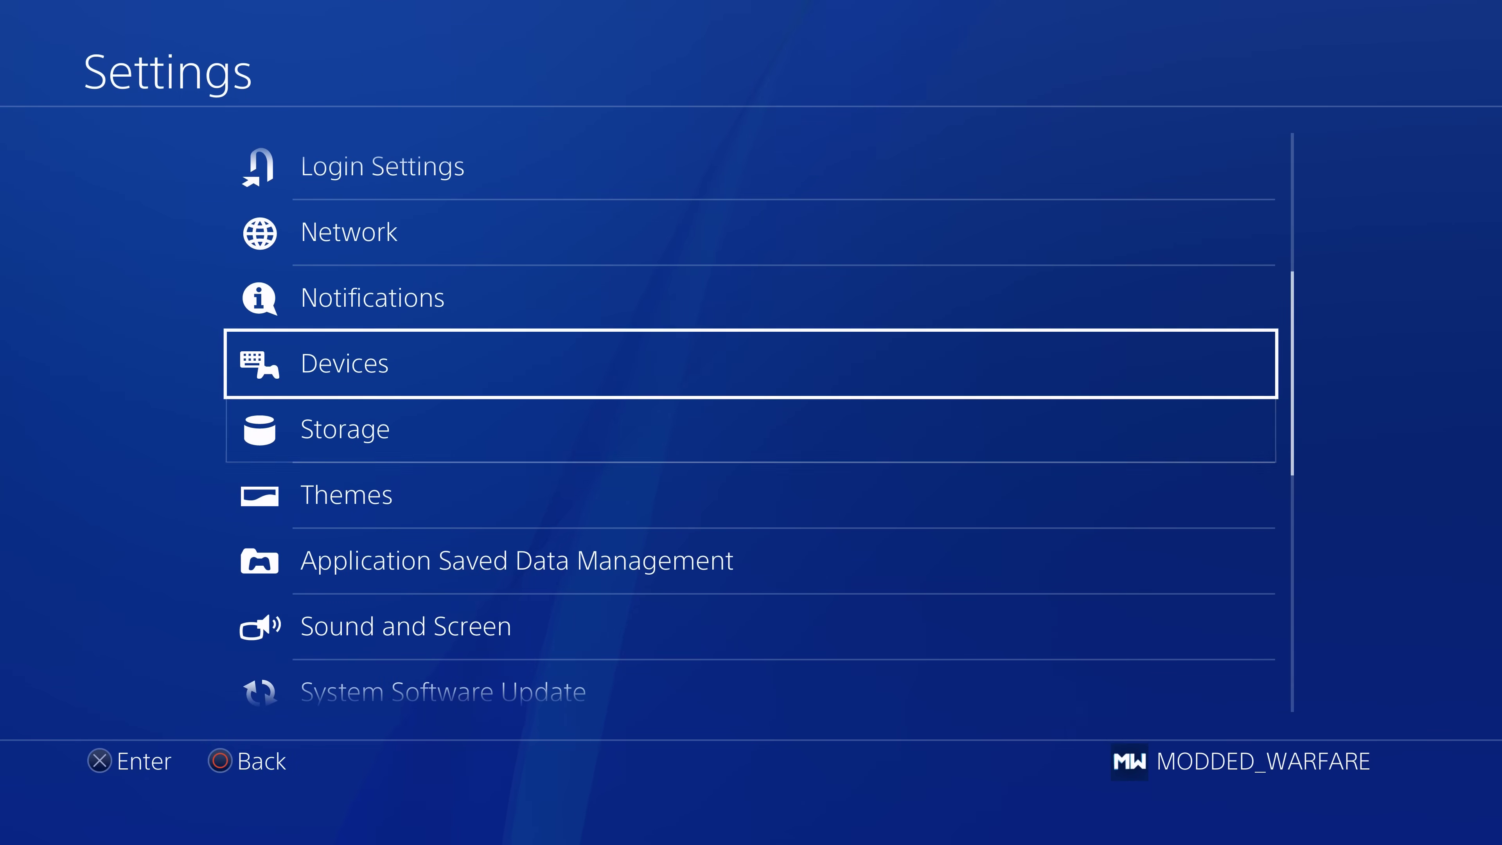
key(Return)
key(Down)
key(Down)
key(Down)
key(Down)
key(Down)
key(Down)
key(Return)
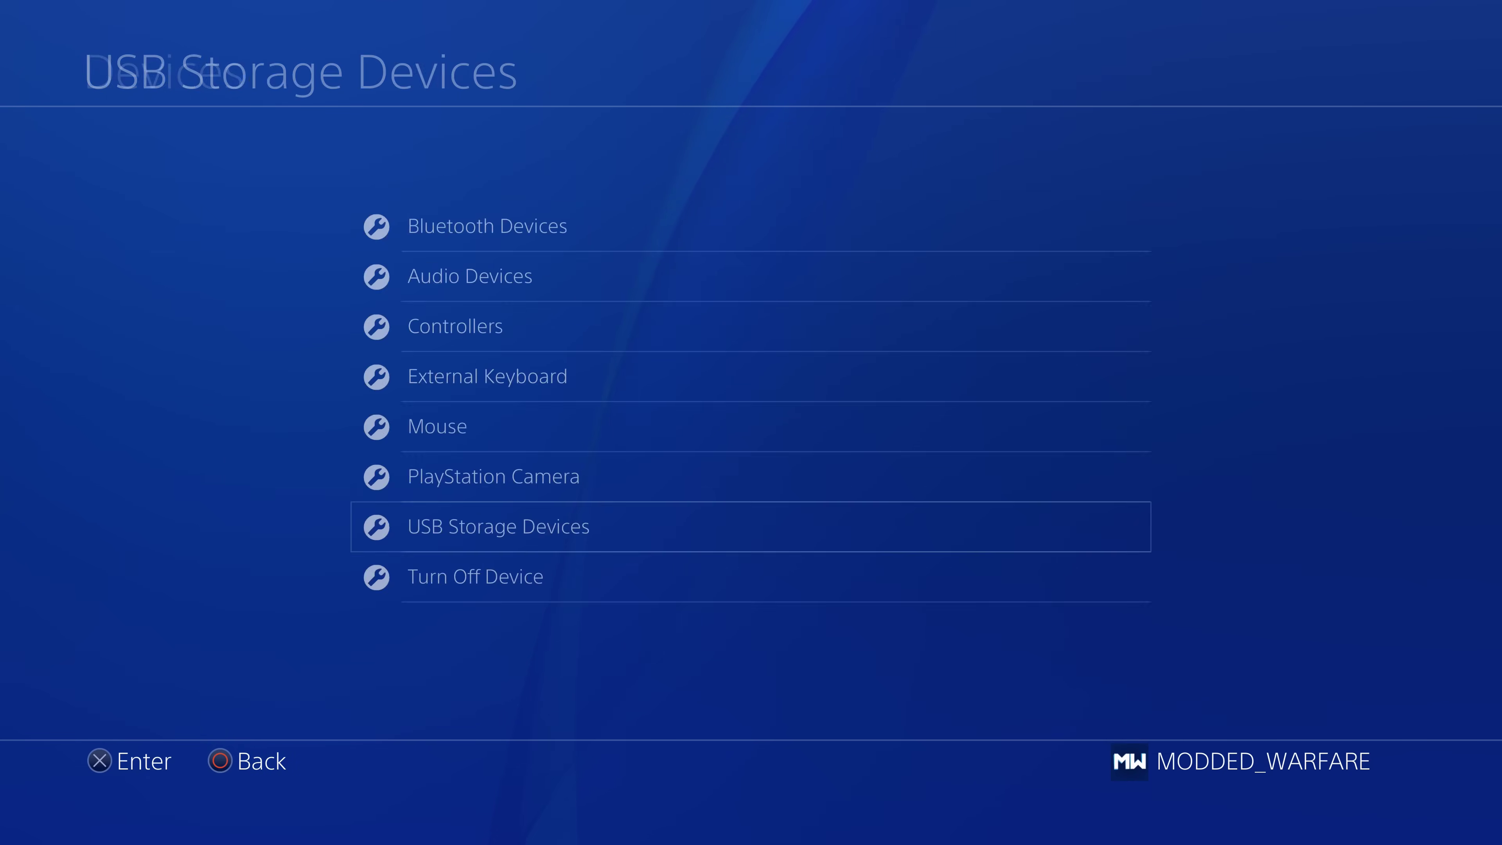
Step: Stop using the Best USB Device as extended storage so it can be disconnected
key(Return)
key(Down)
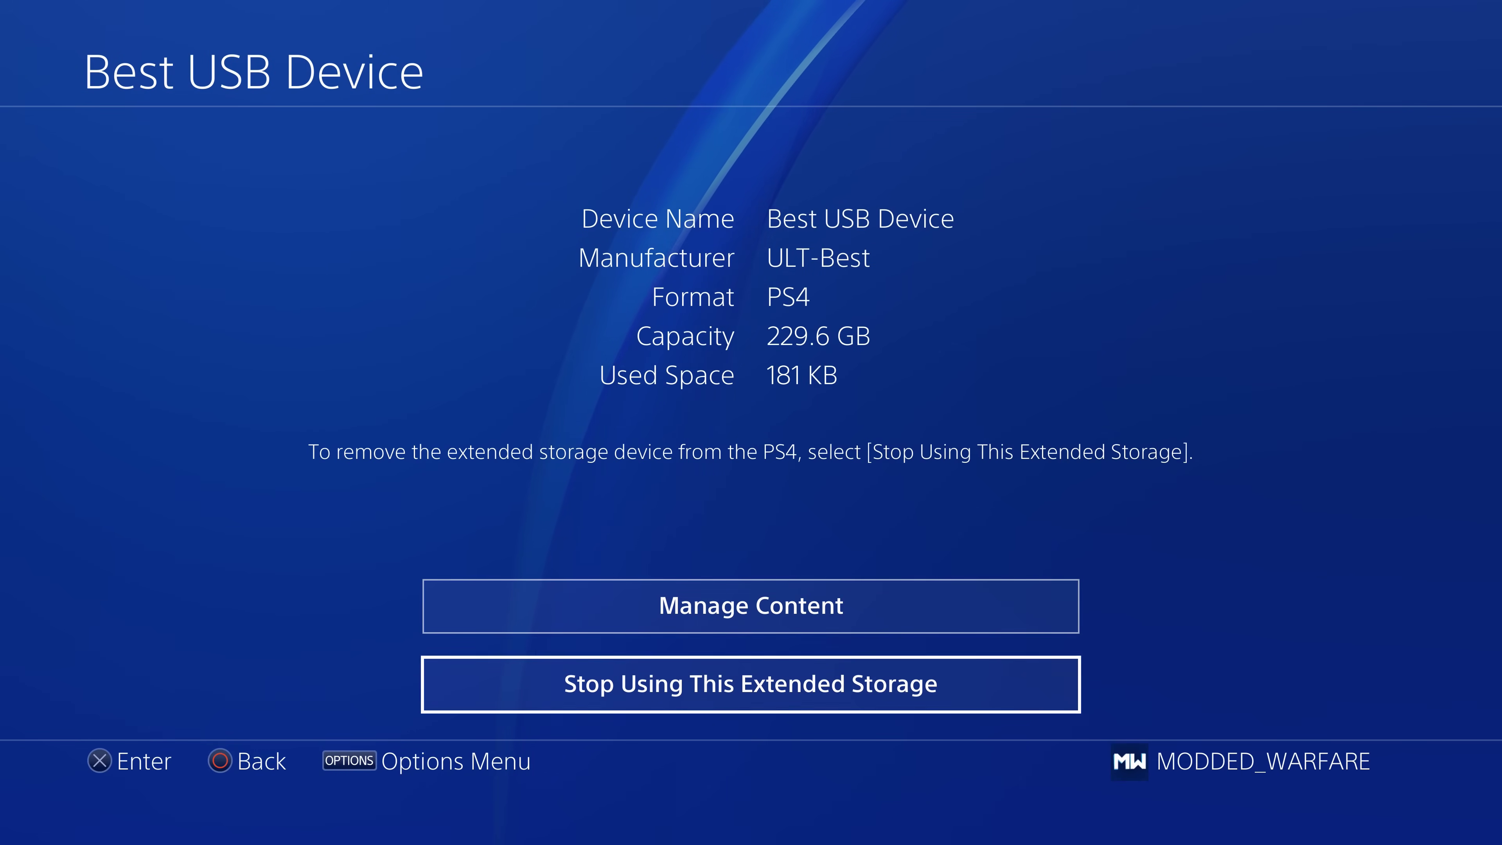
key(Return)
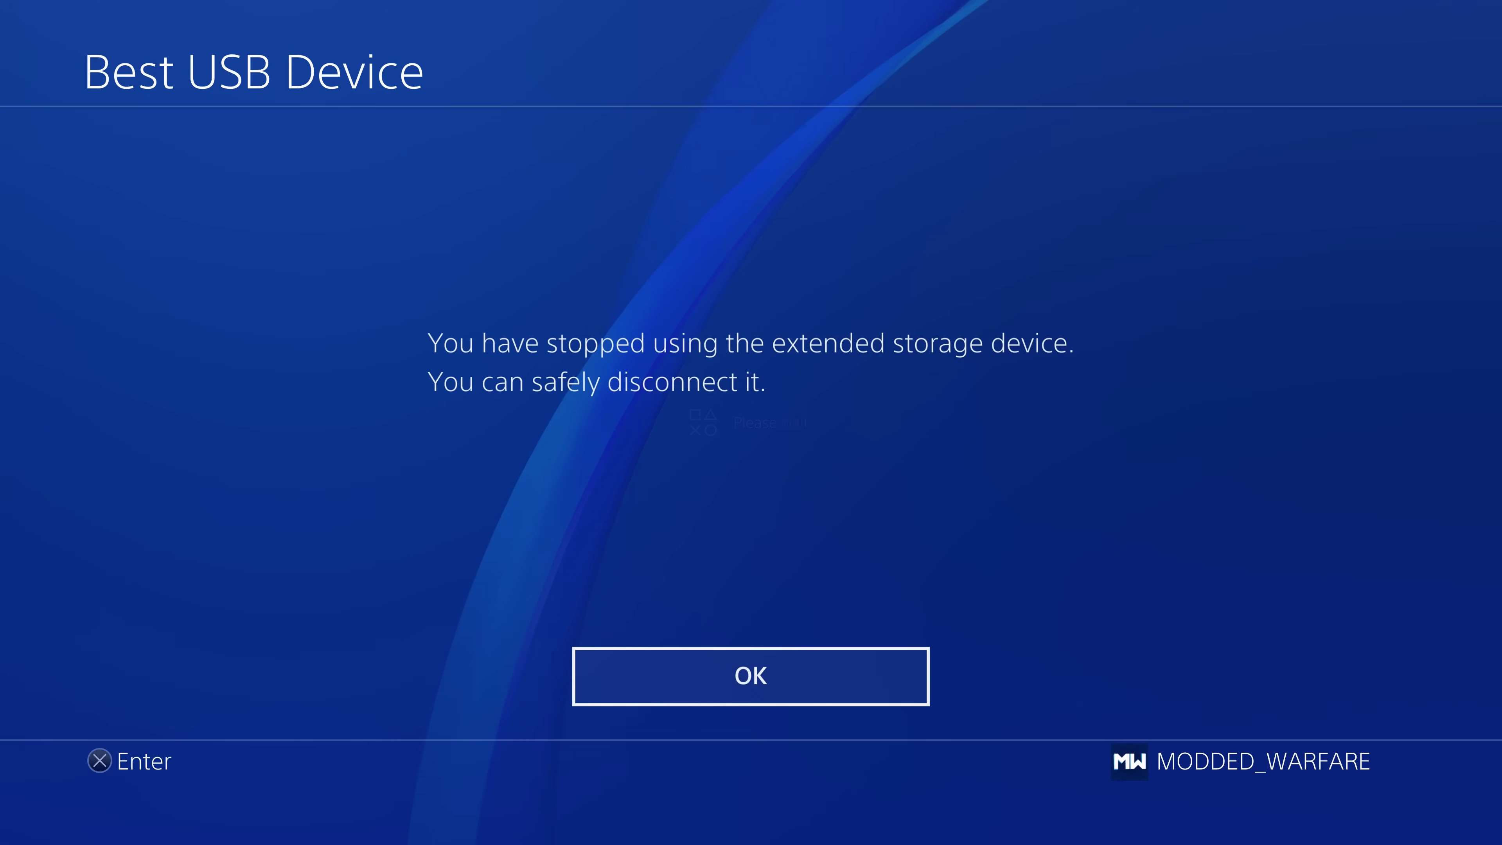
key(Return)
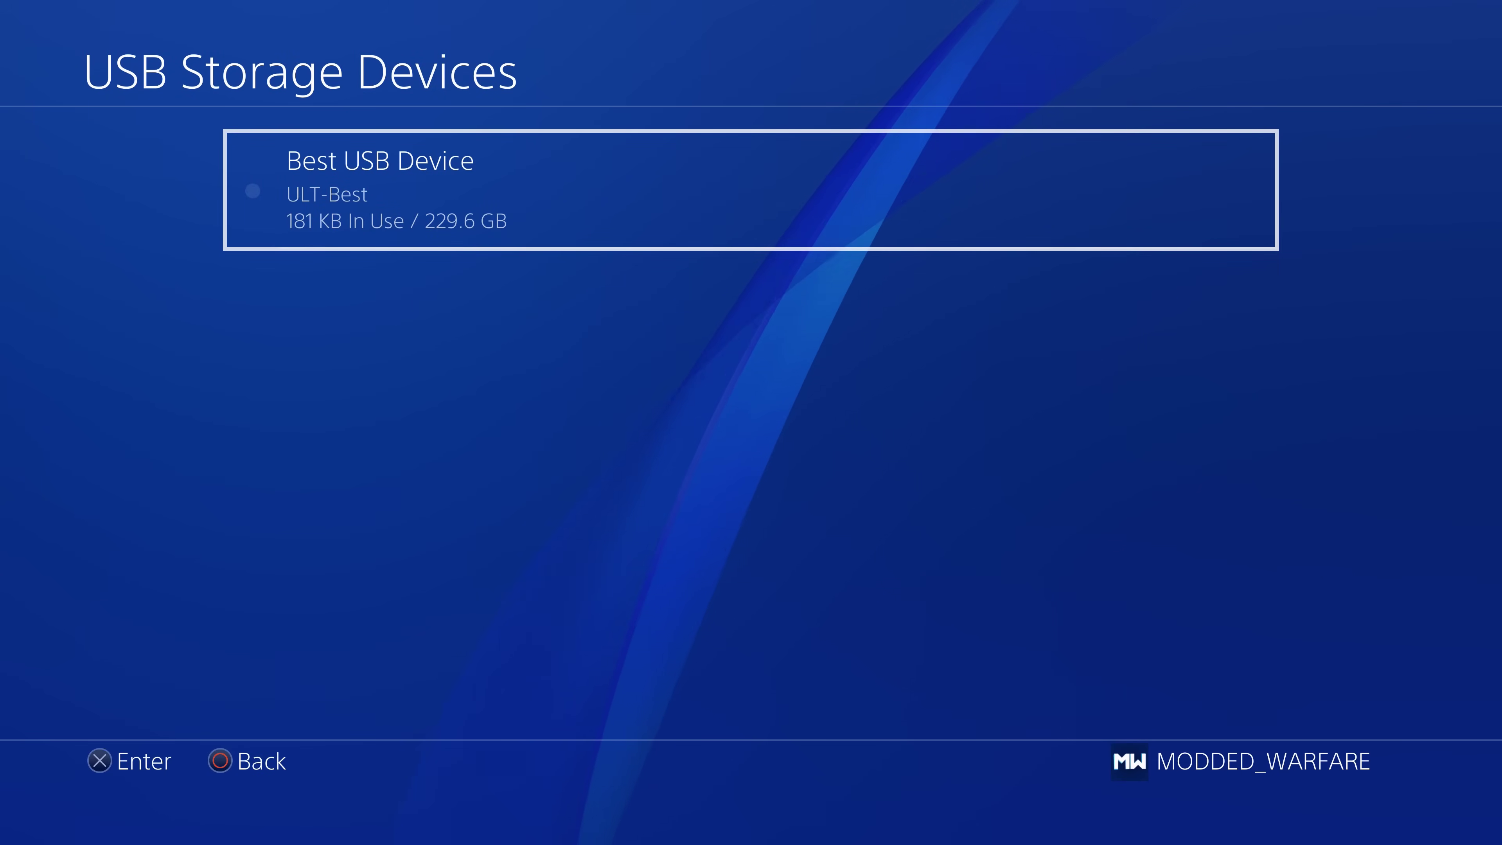
Step: Leave the Settings and return to the home screen
key(Escape)
key(Escape)
key(Down)
key(Escape)
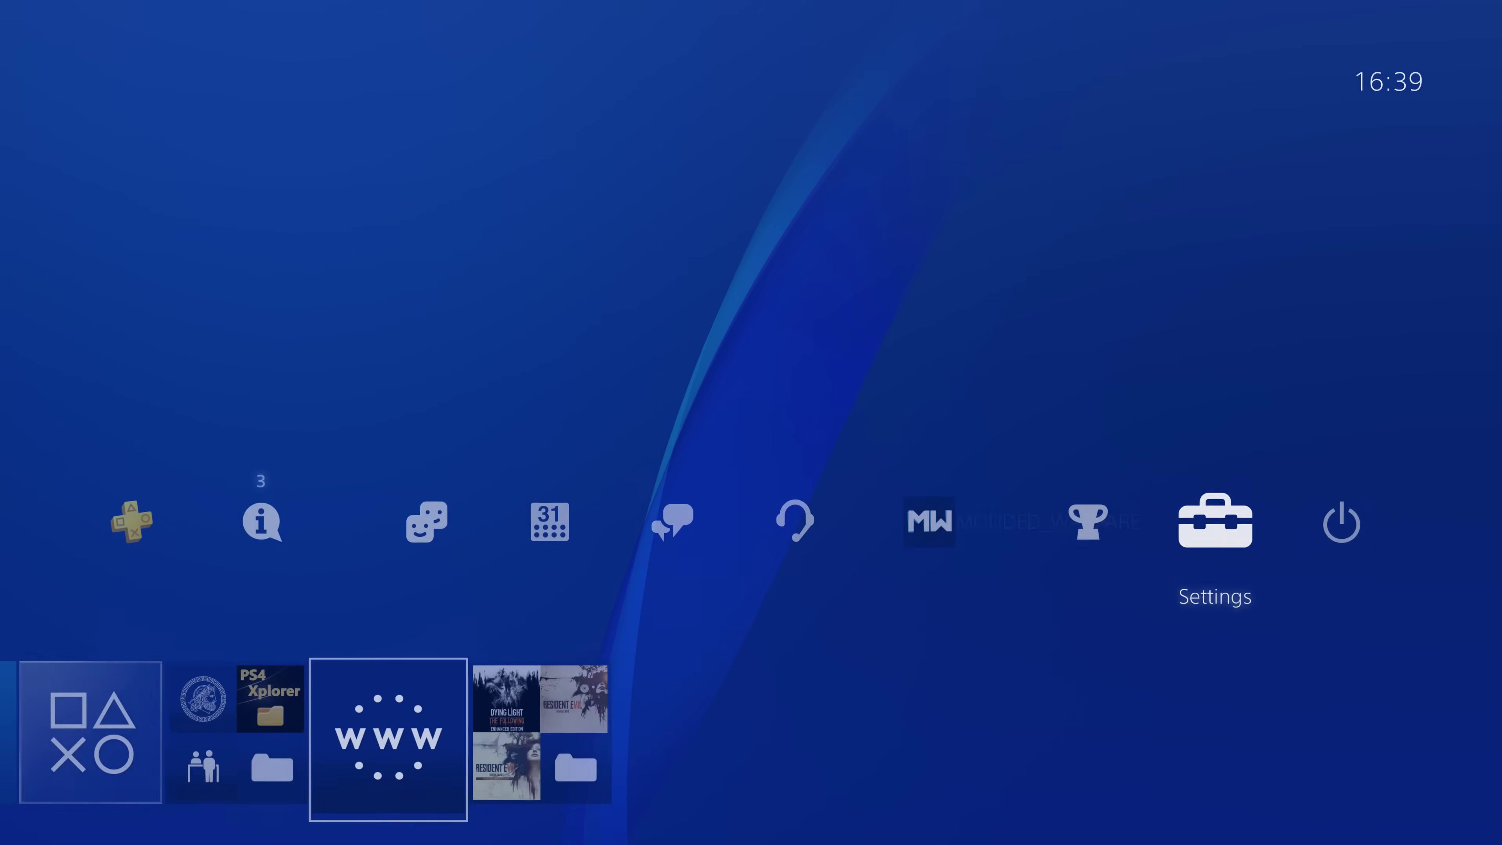
Step: Start the Internet Browser and select the Karo Host Auto Exploit page among the frequently used pages
key(Down)
key(Right)
key(Left)
key(Right)
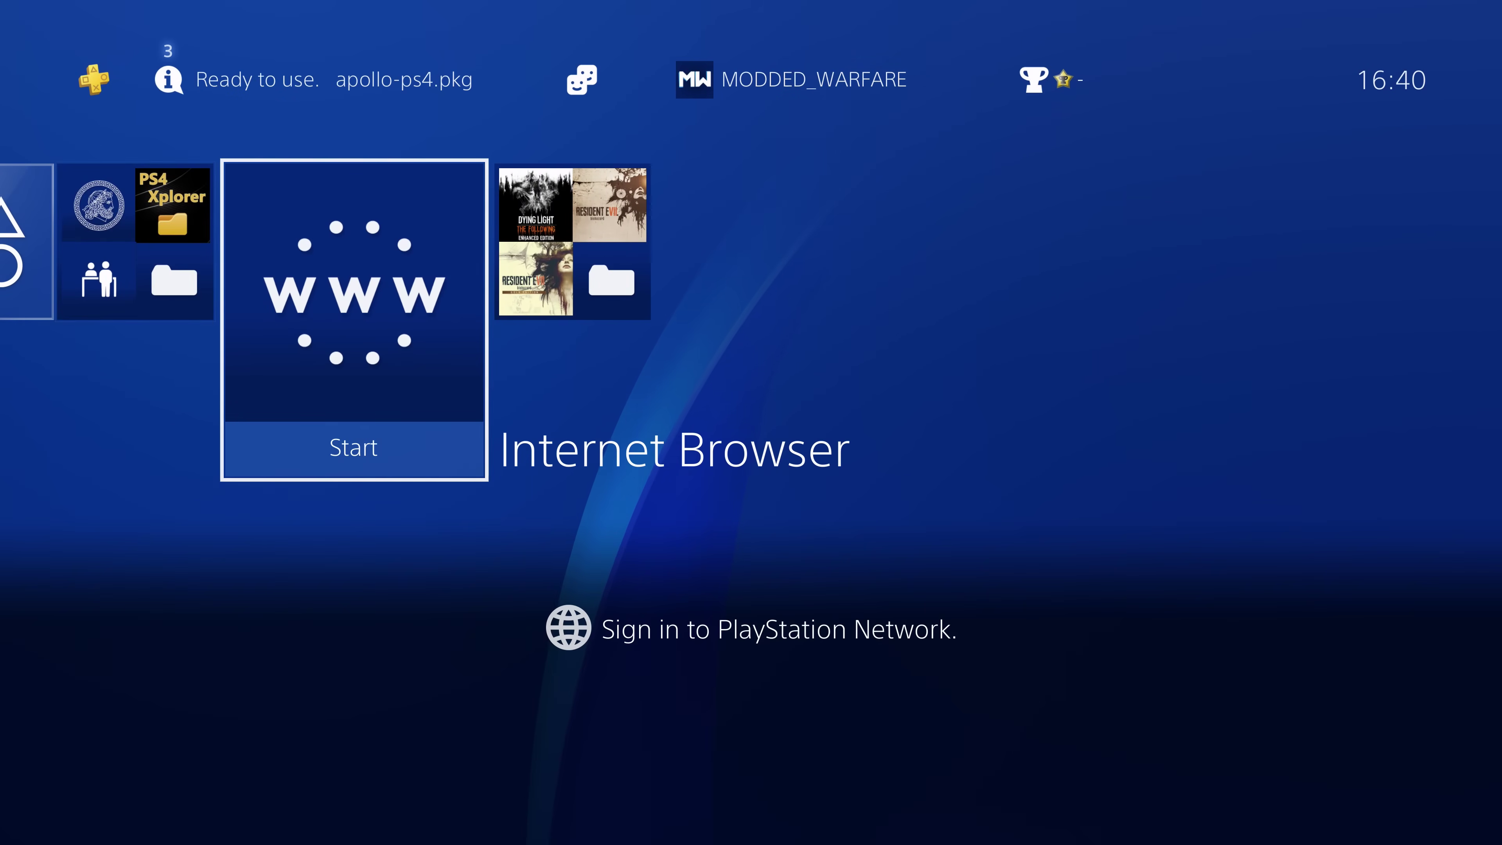
key(Return)
key(Right)
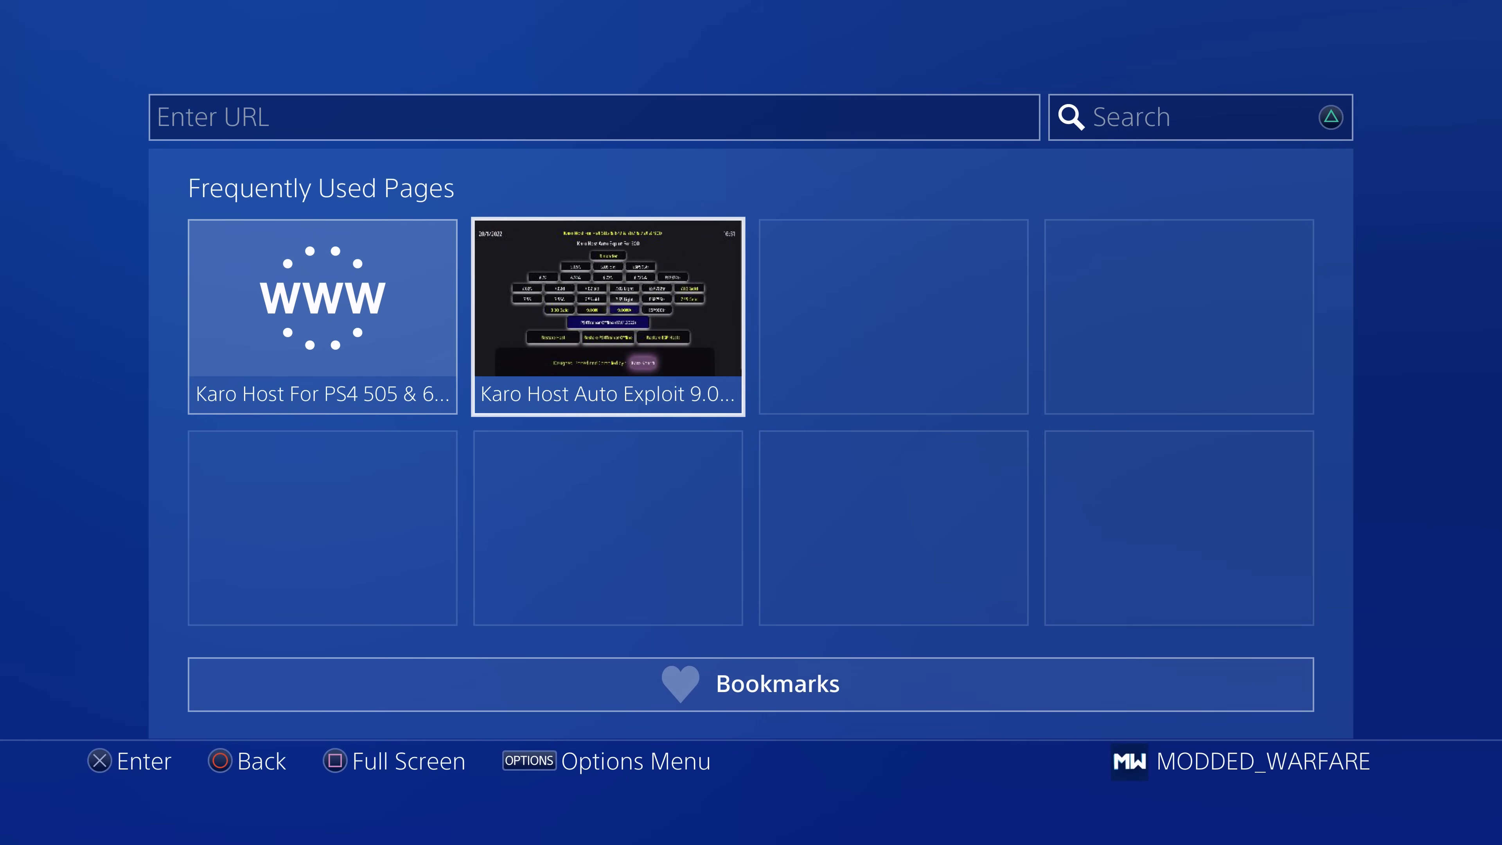
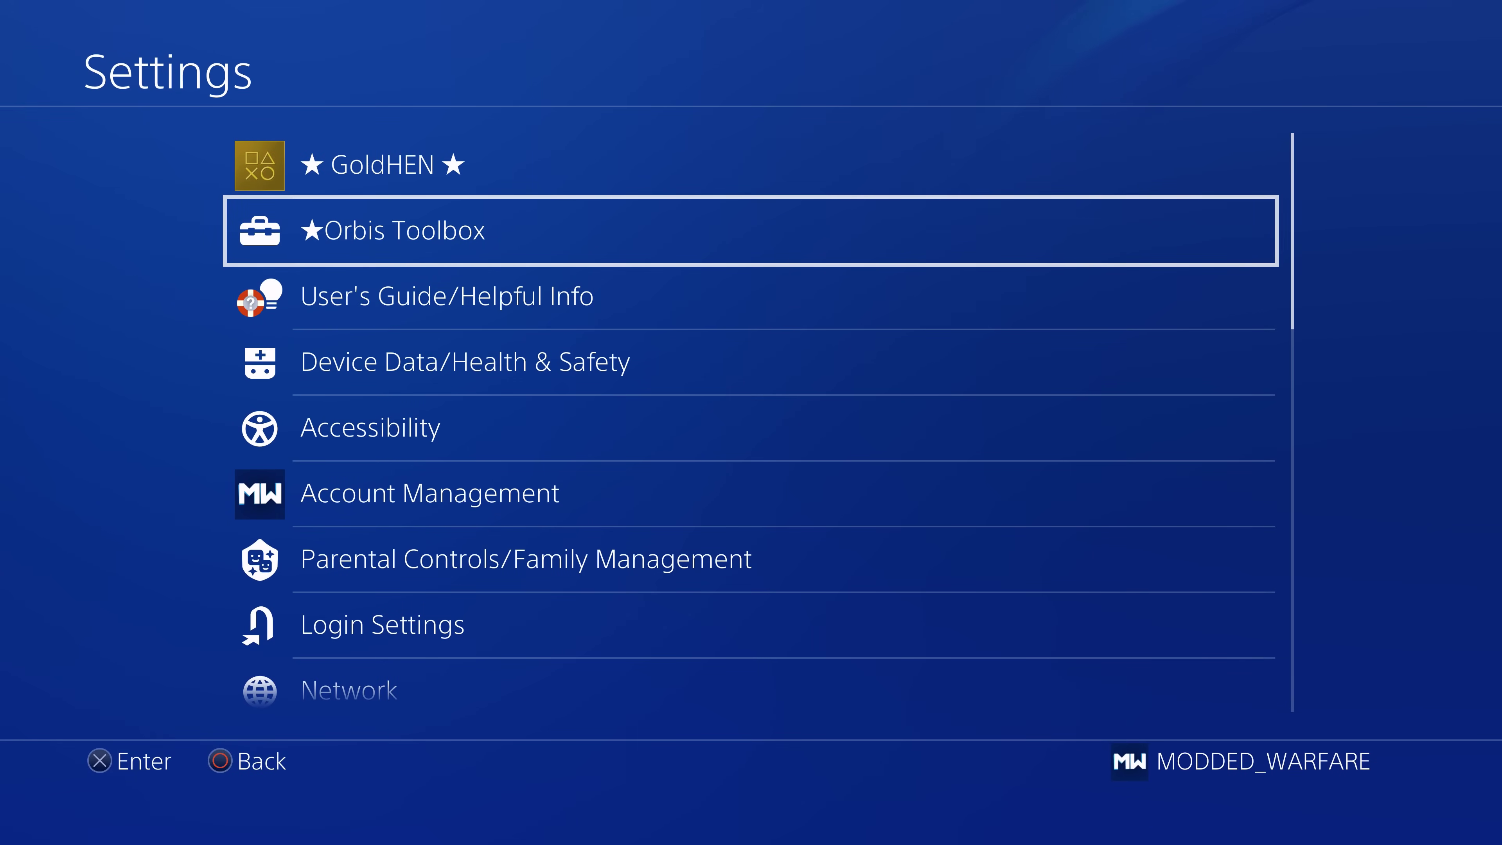
Step: Enable Show TitleID Labels in the Orbis Toolbox Settings
key(Return)
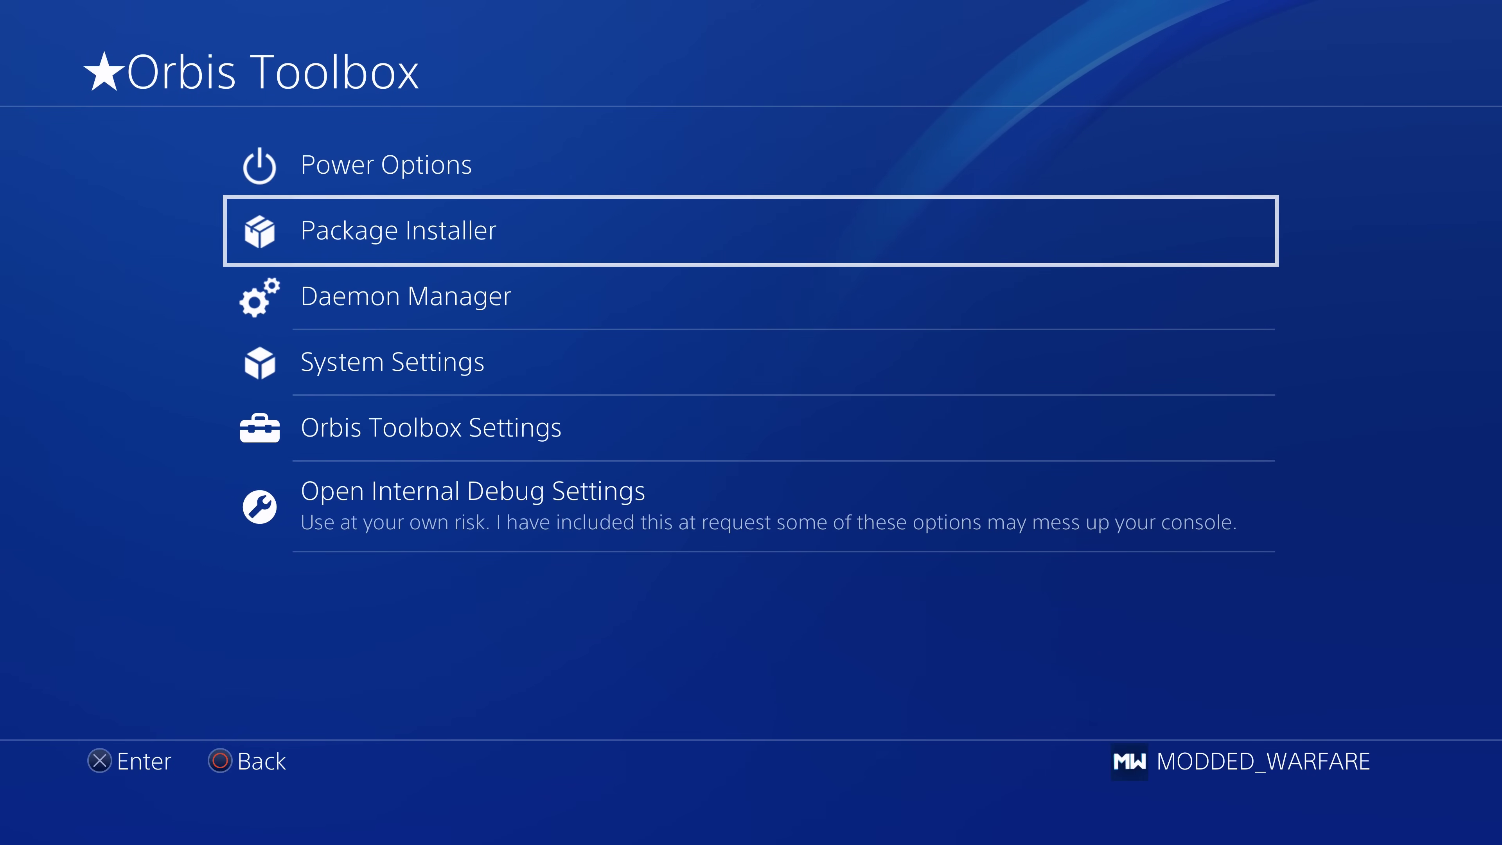
key(Down)
key(Down)
key(Down)
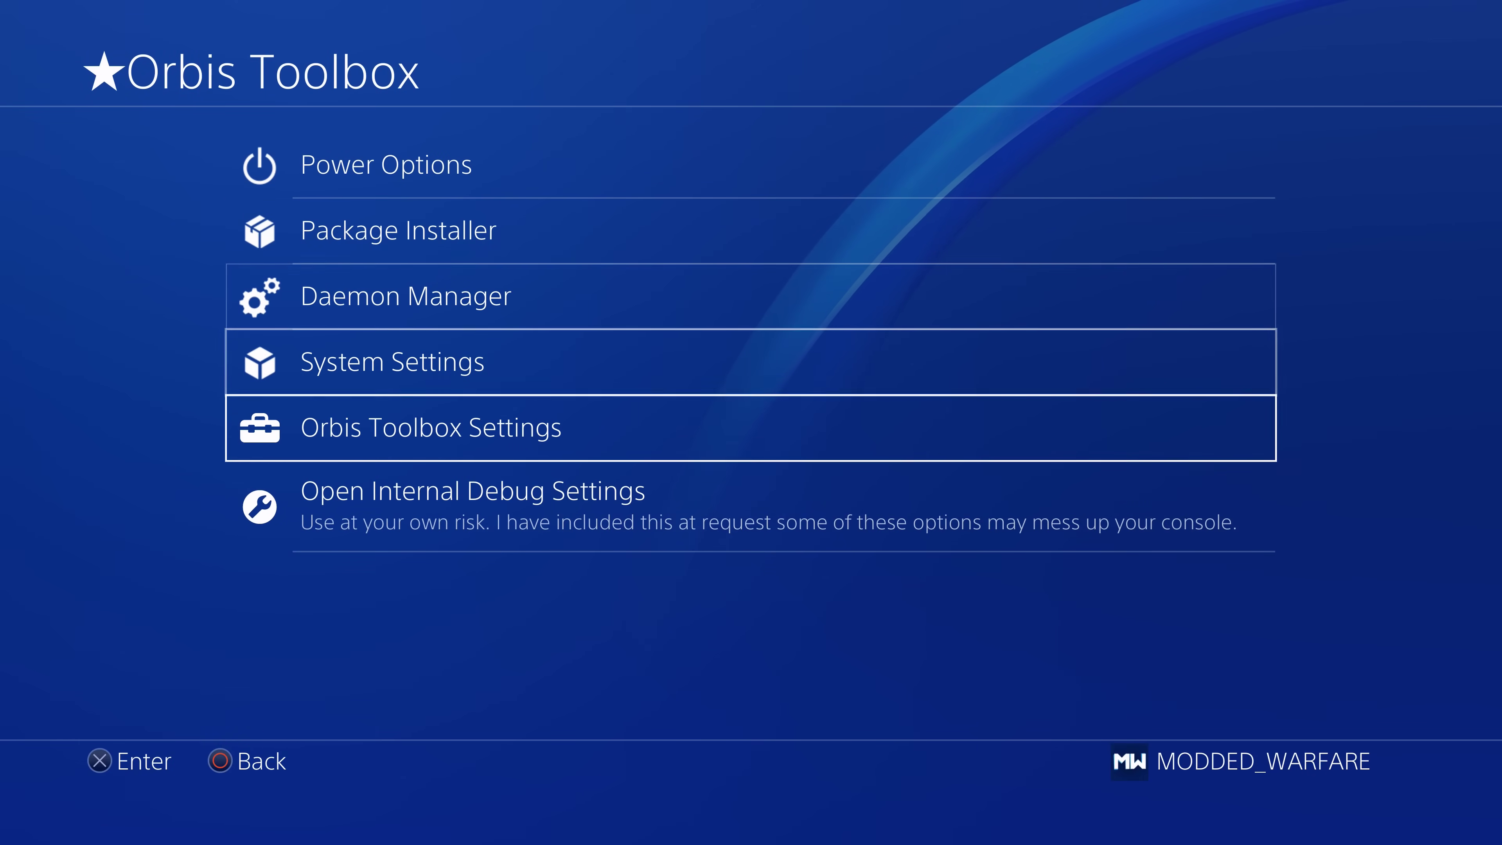
key(Return)
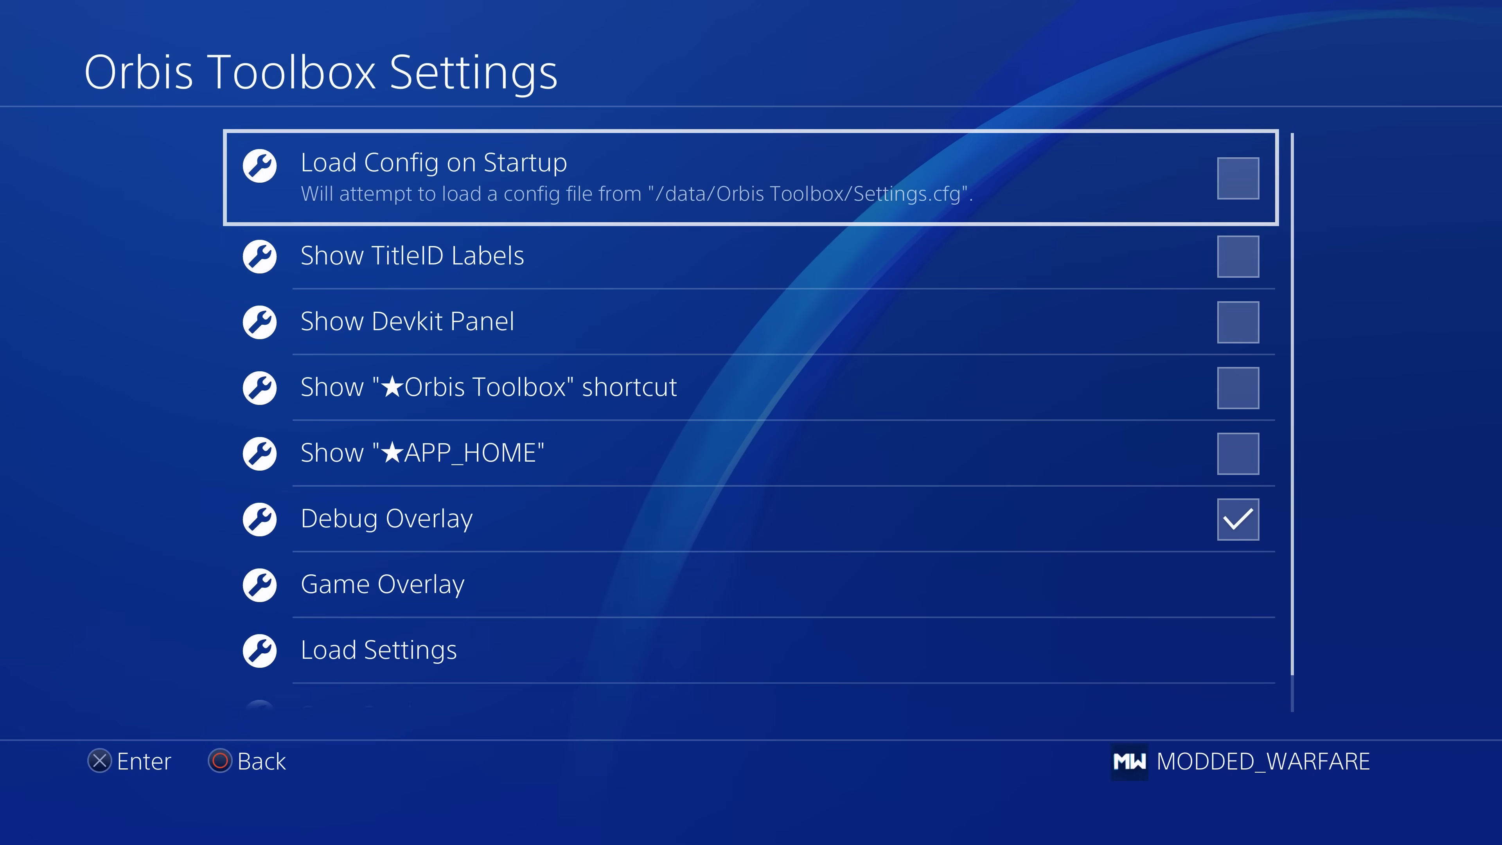
key(Down)
key(Return)
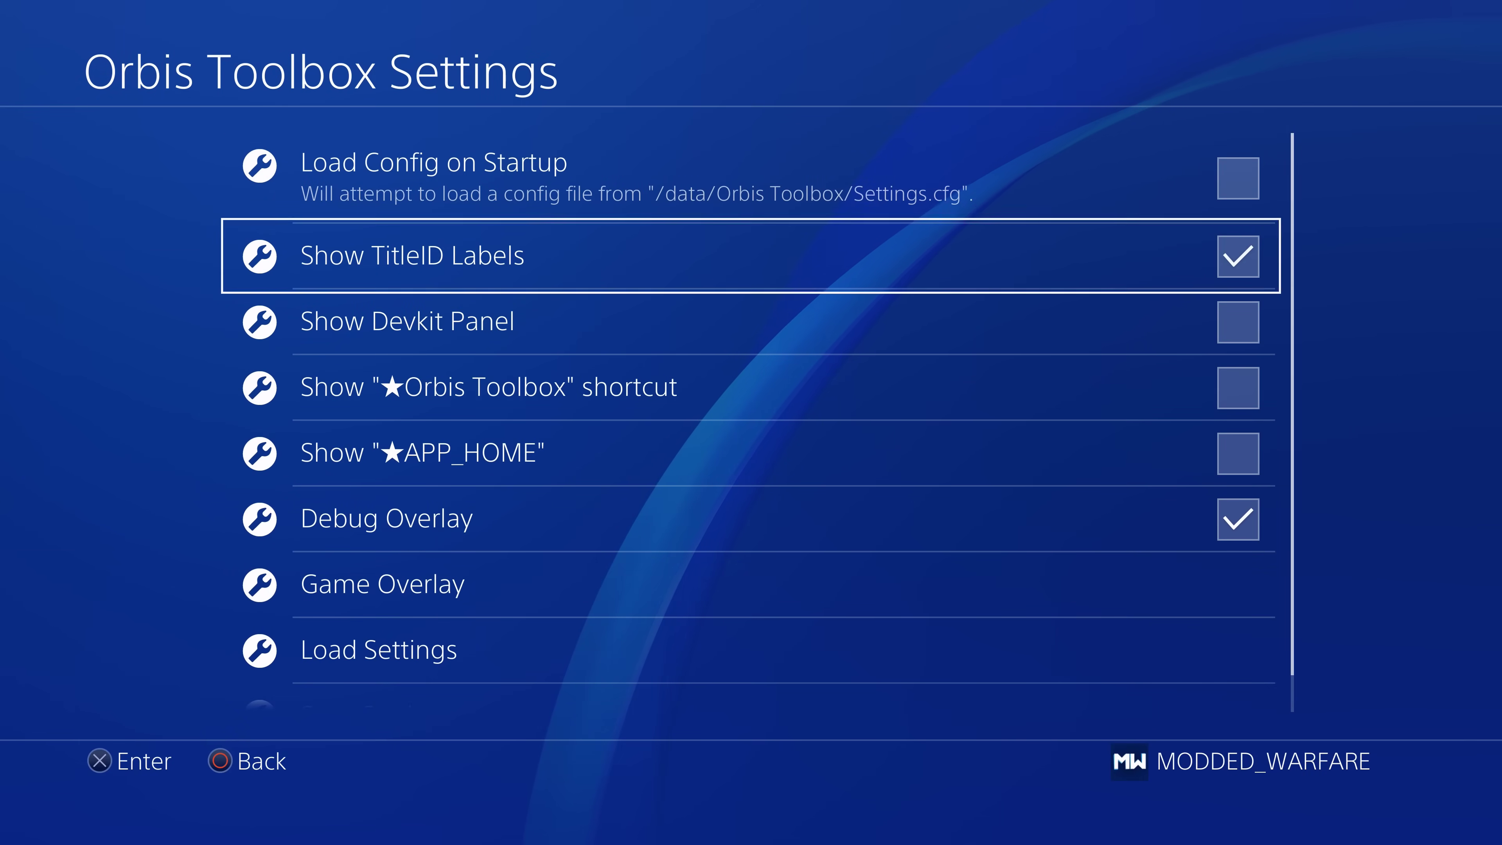
key(Down)
key(Up)
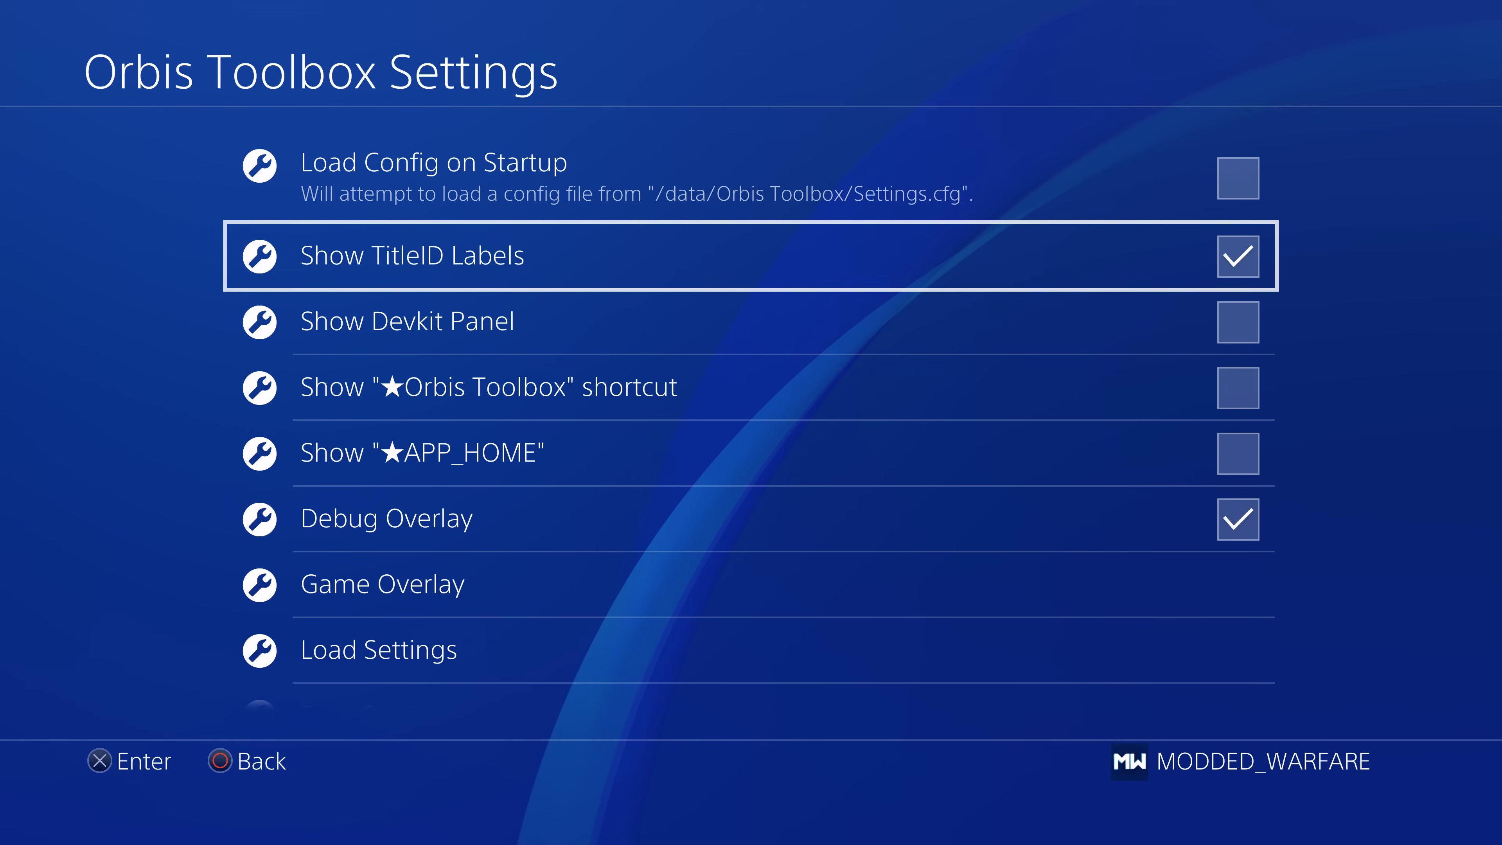
Step: Return to the home screen and open the Homebrew folder
key(Home)
key(Left)
key(Right)
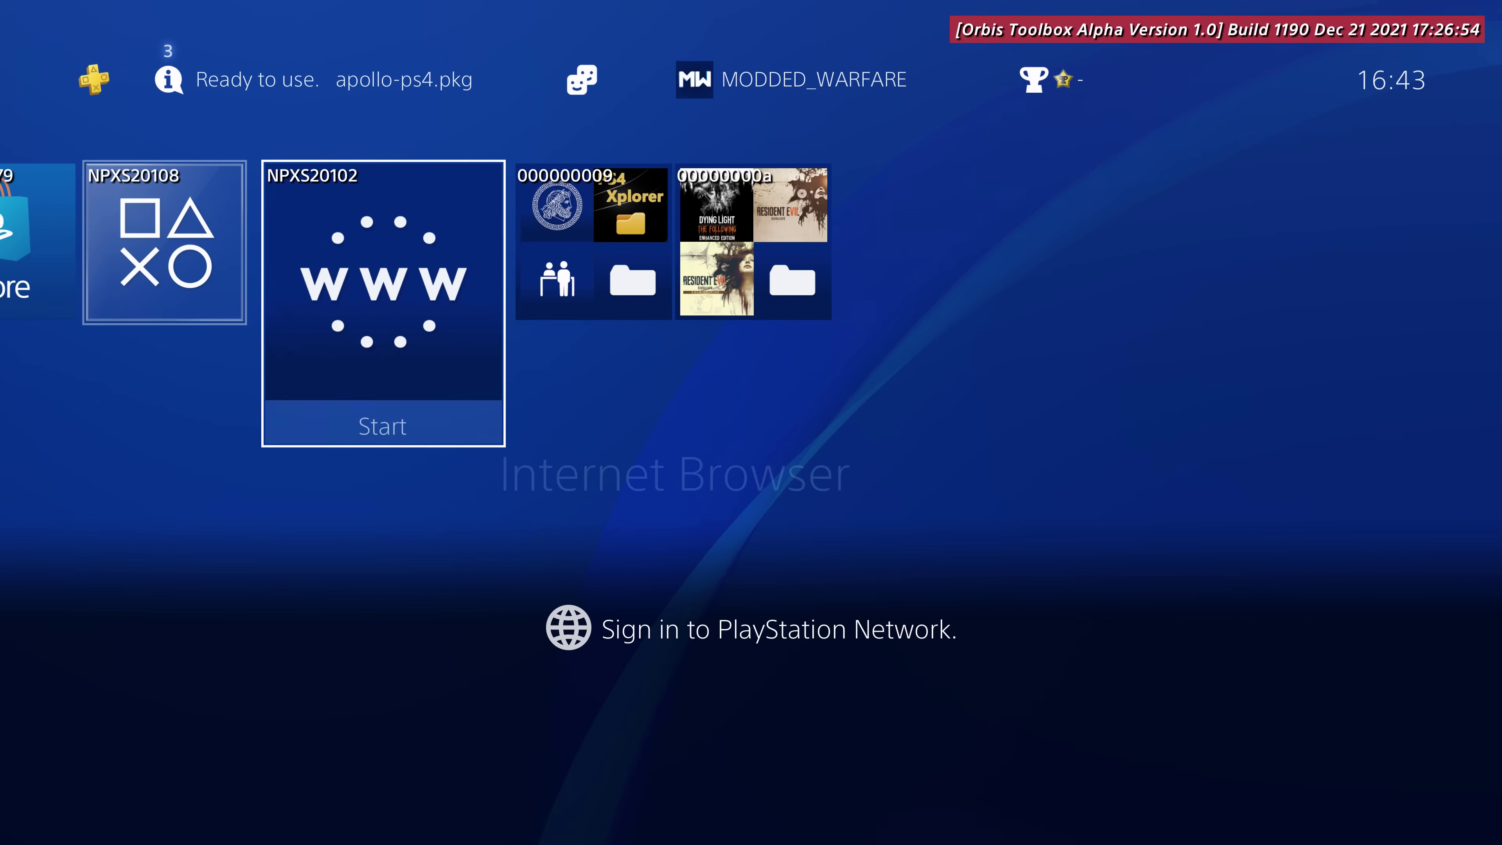
key(Right)
key(Return)
key(Left)
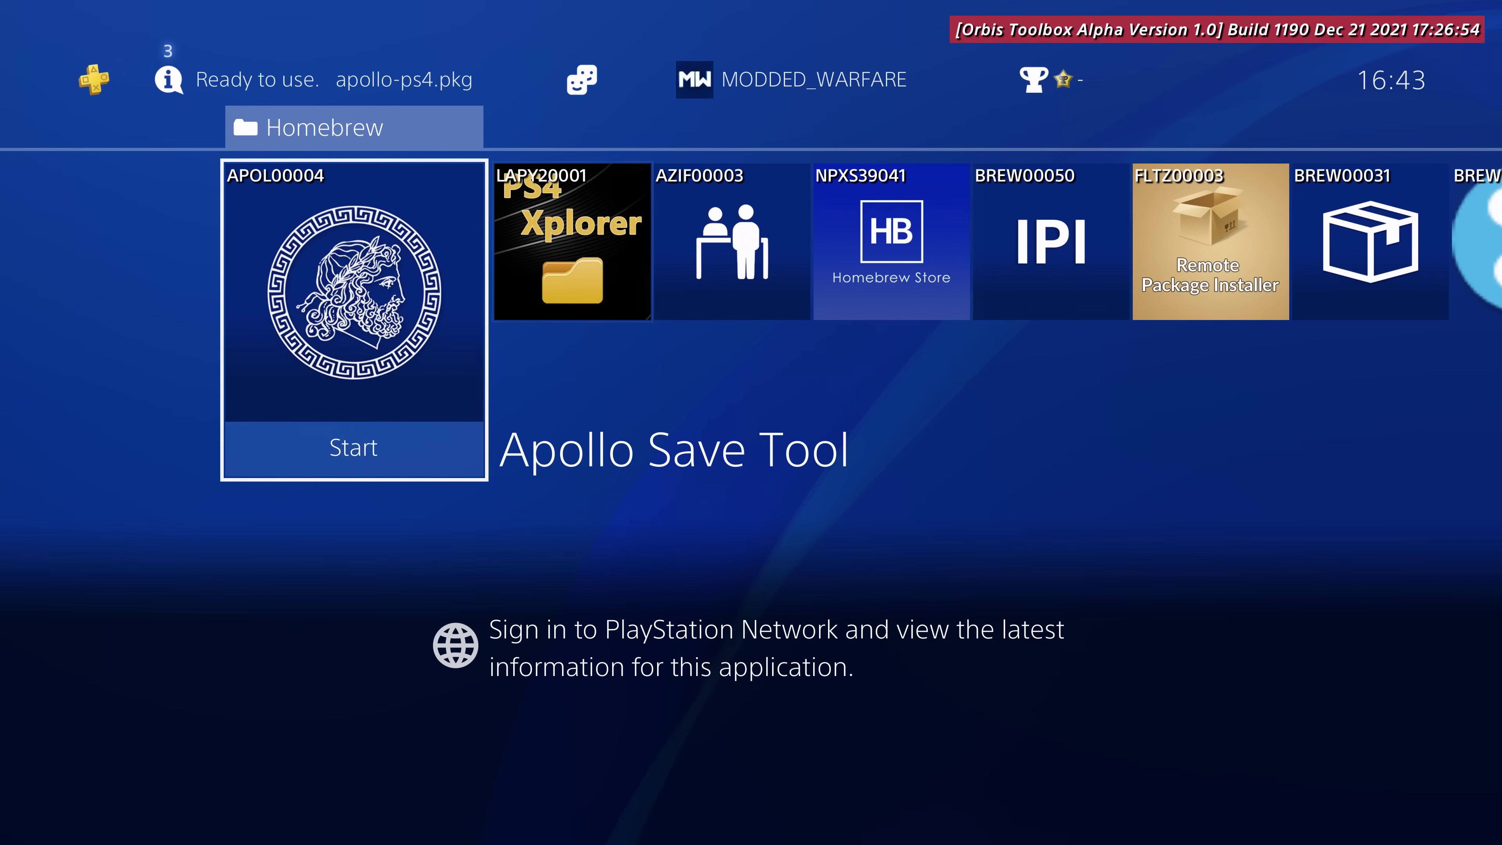
Step: Look through the title IDs of the Homebrew applications and open the neighbouring games folder
key(Right)
key(Right)
key(Right)
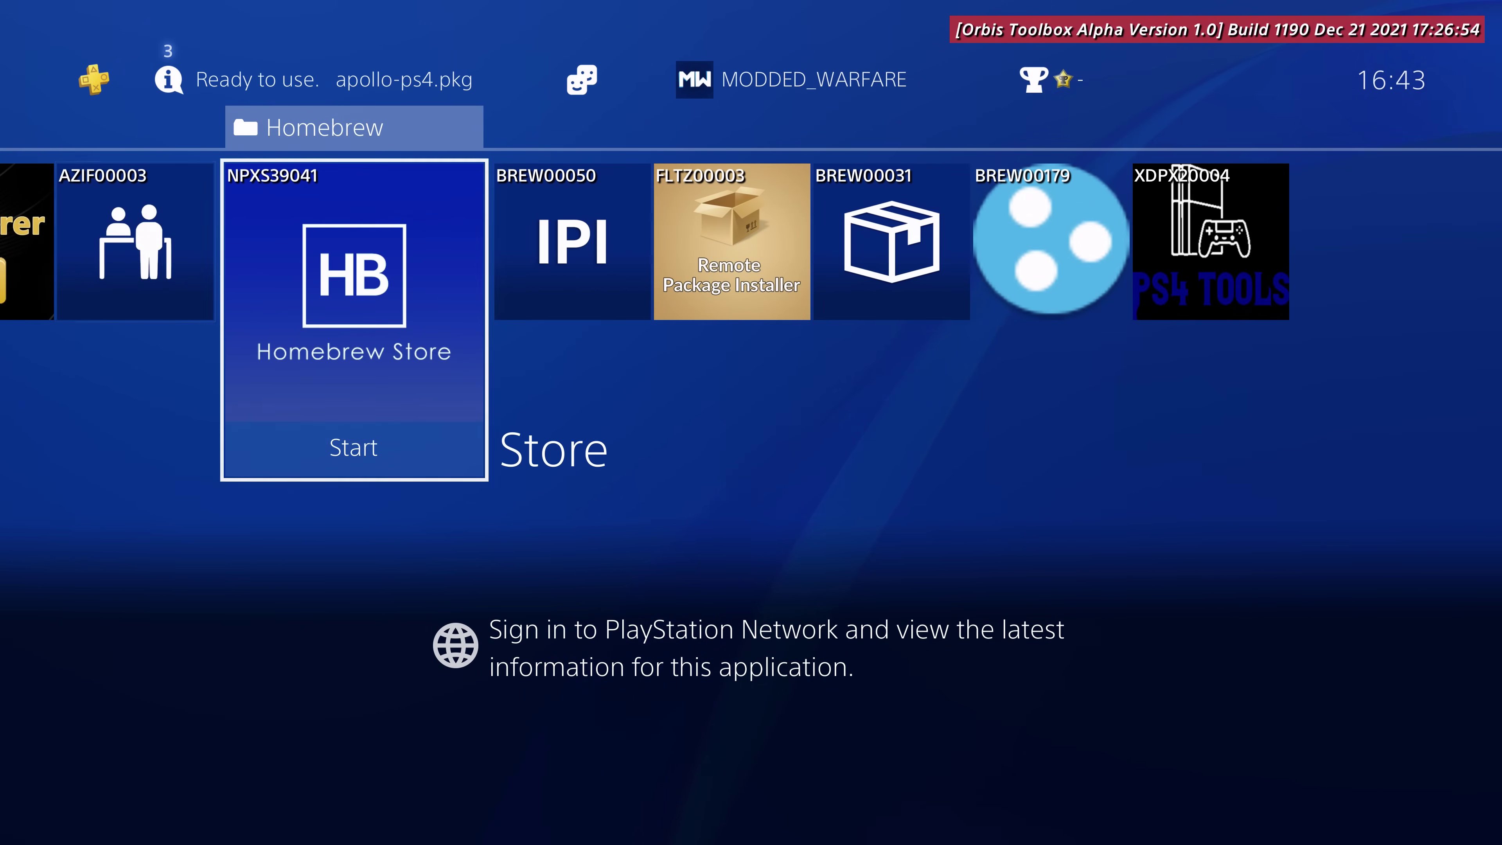
key(Right)
key(Right)
key(Right)
key(Escape)
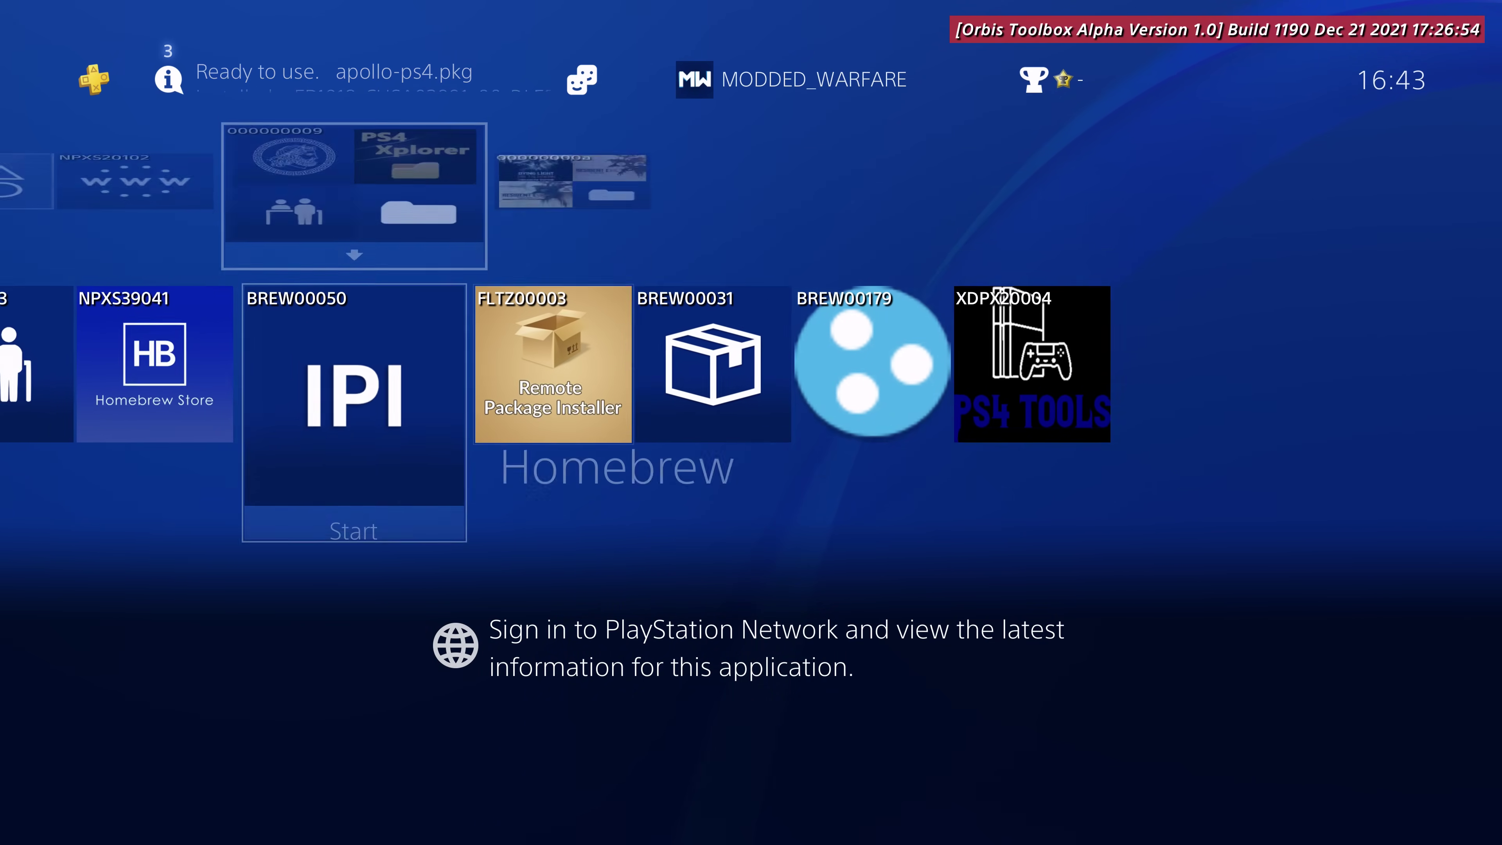
key(Right)
key(Return)
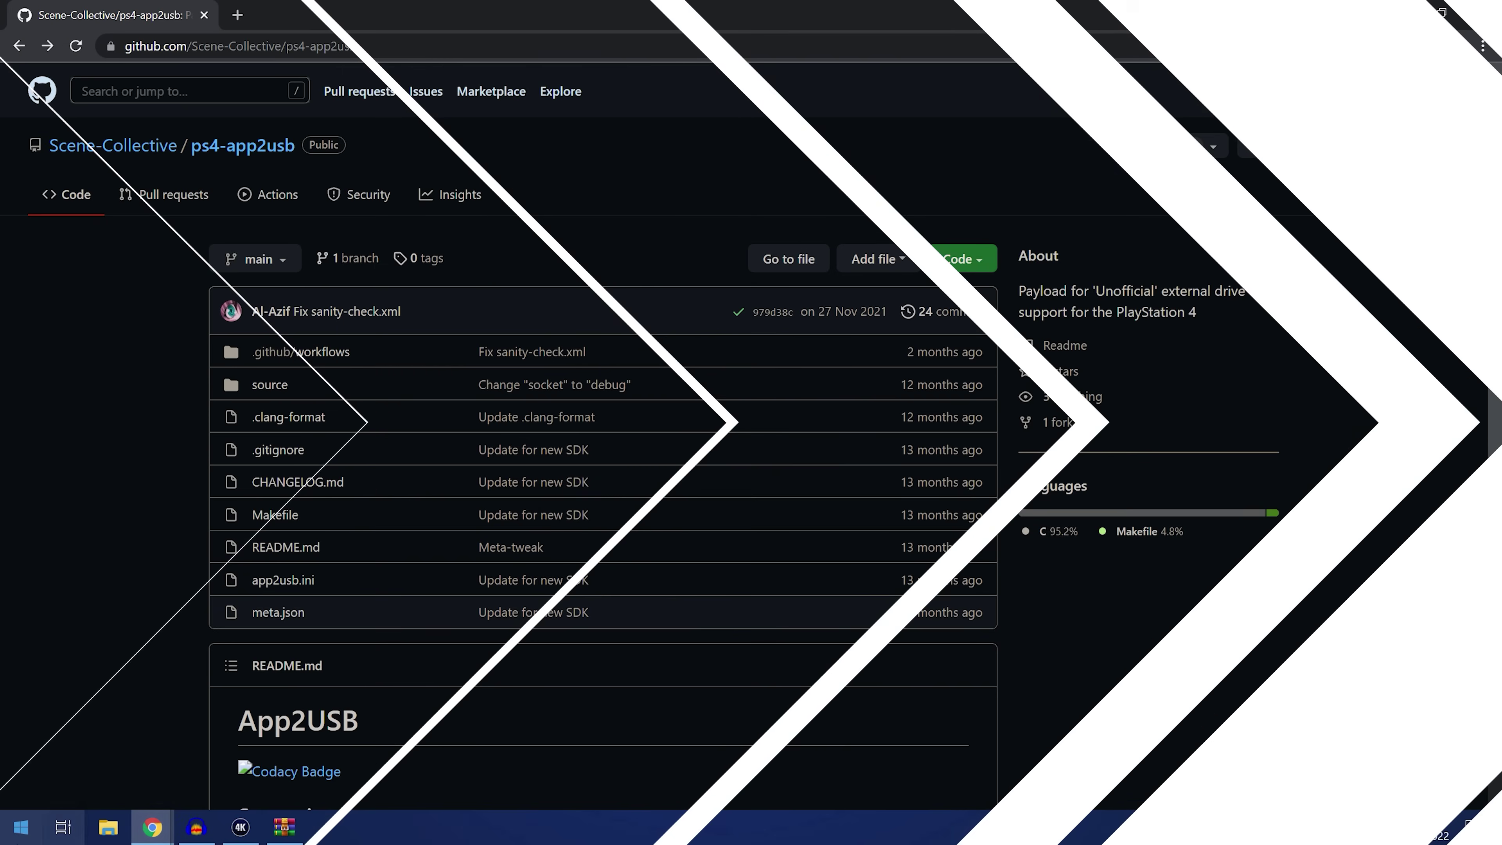
Step: Switch to This PC on the computer and check the USB (I:) drive's file system in its properties
key(super)
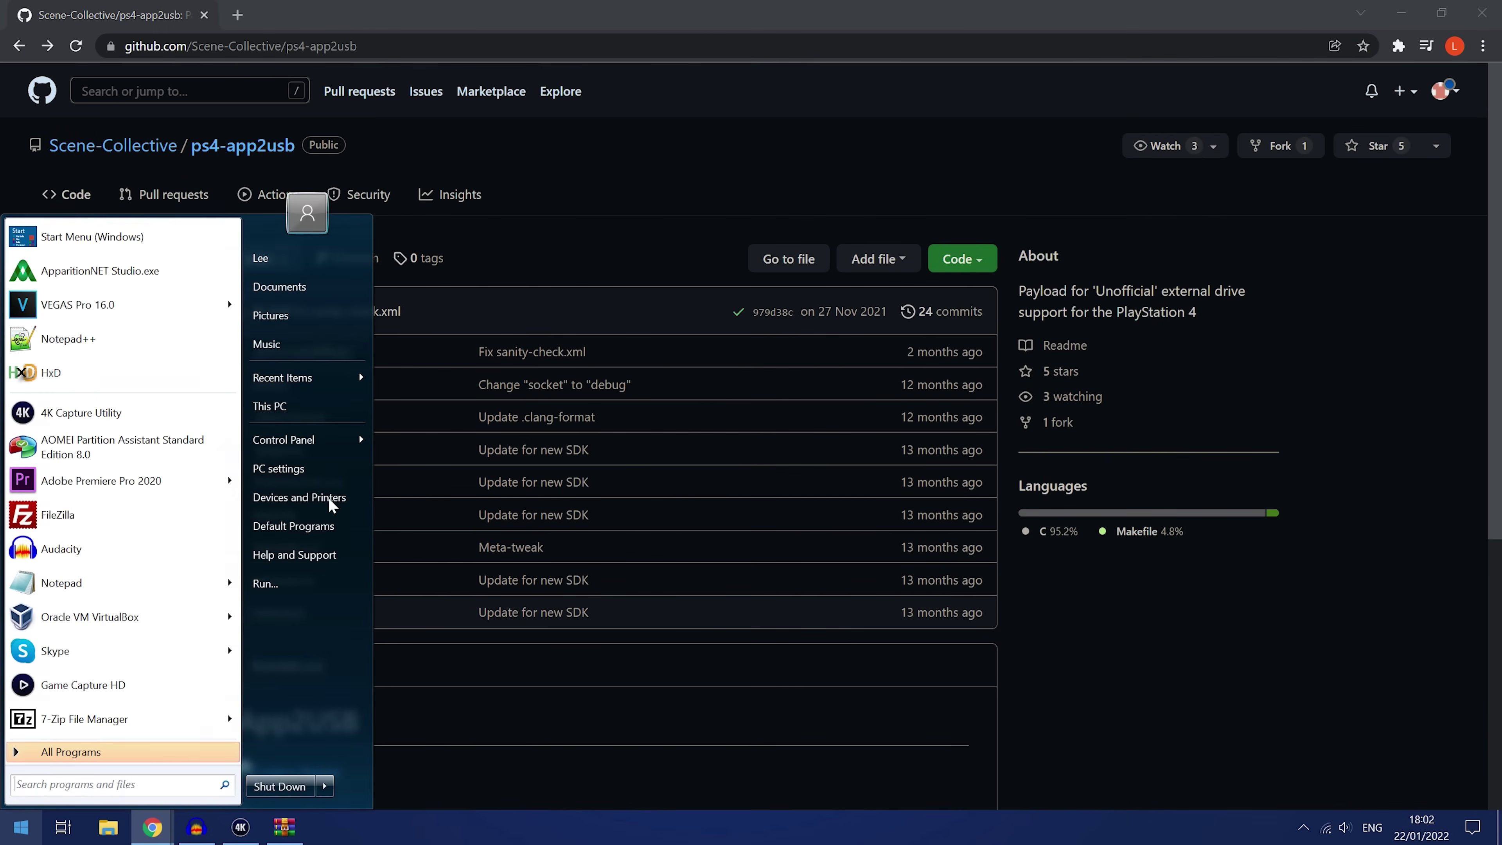
click(278, 407)
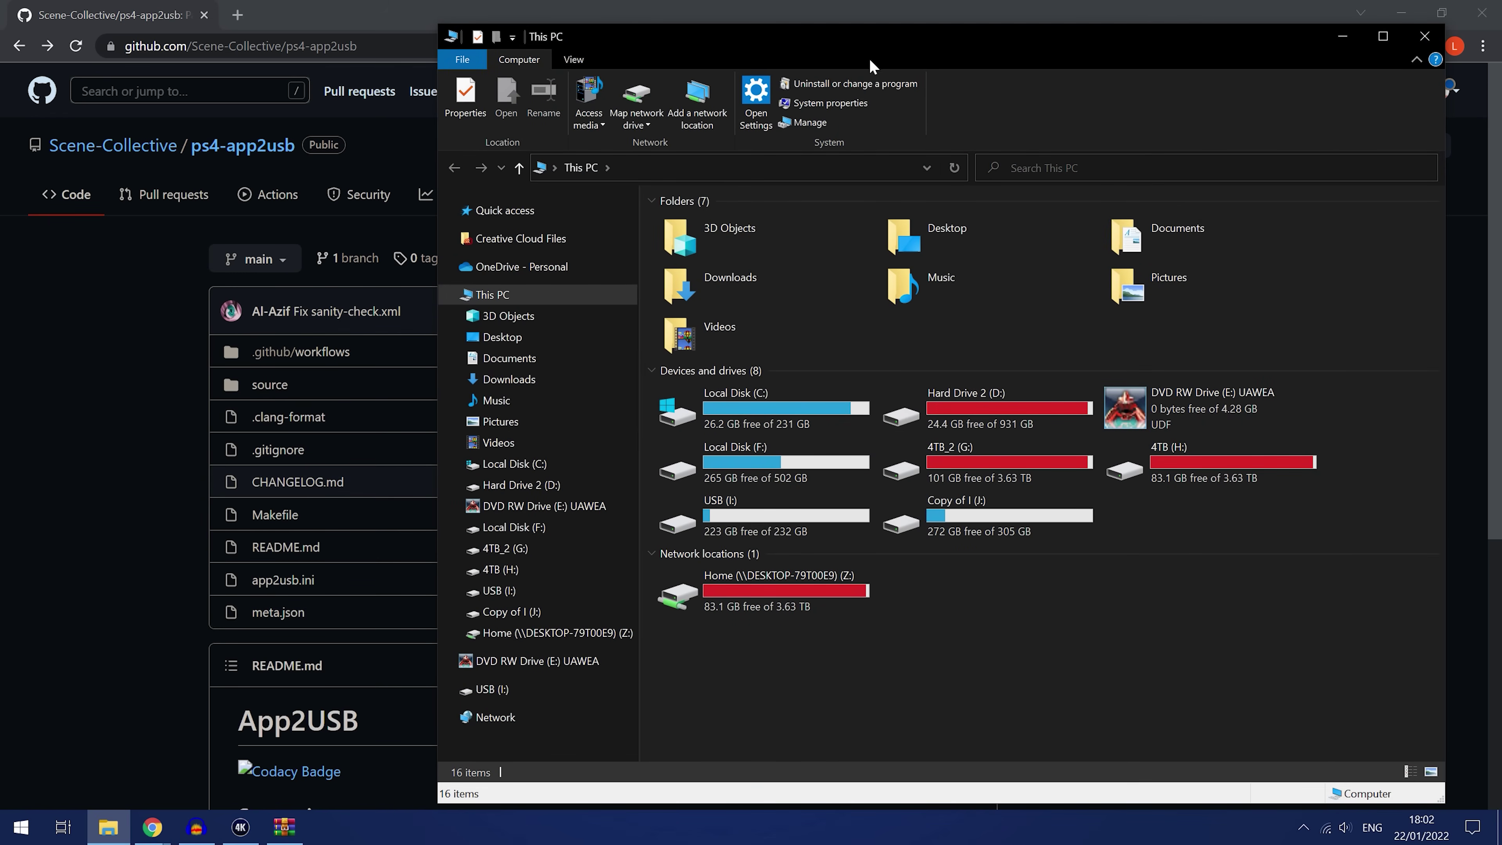
click(763, 520)
drag(946, 42, 783, 44)
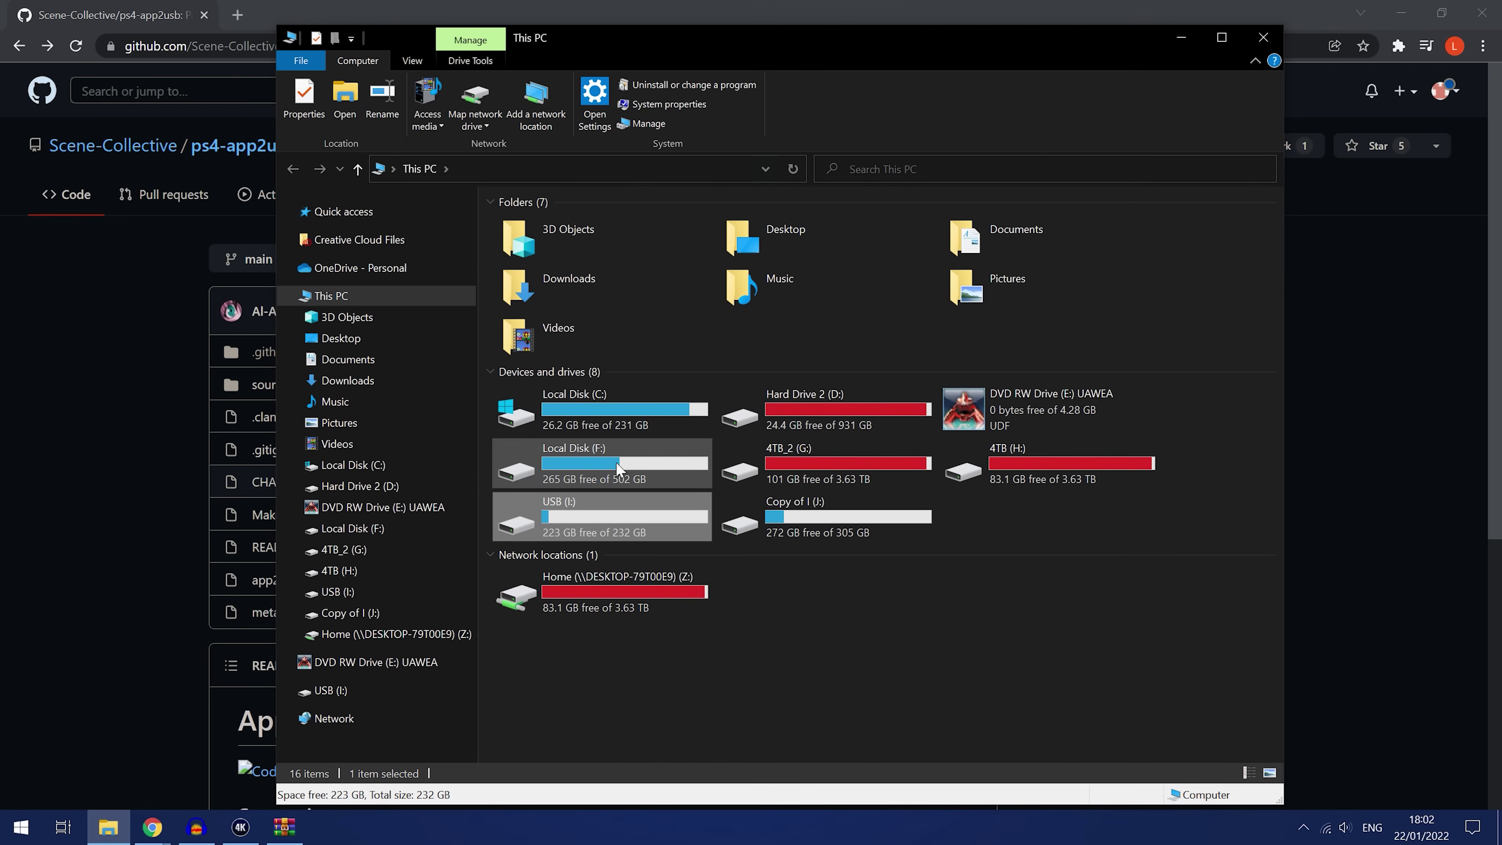
right_click(590, 516)
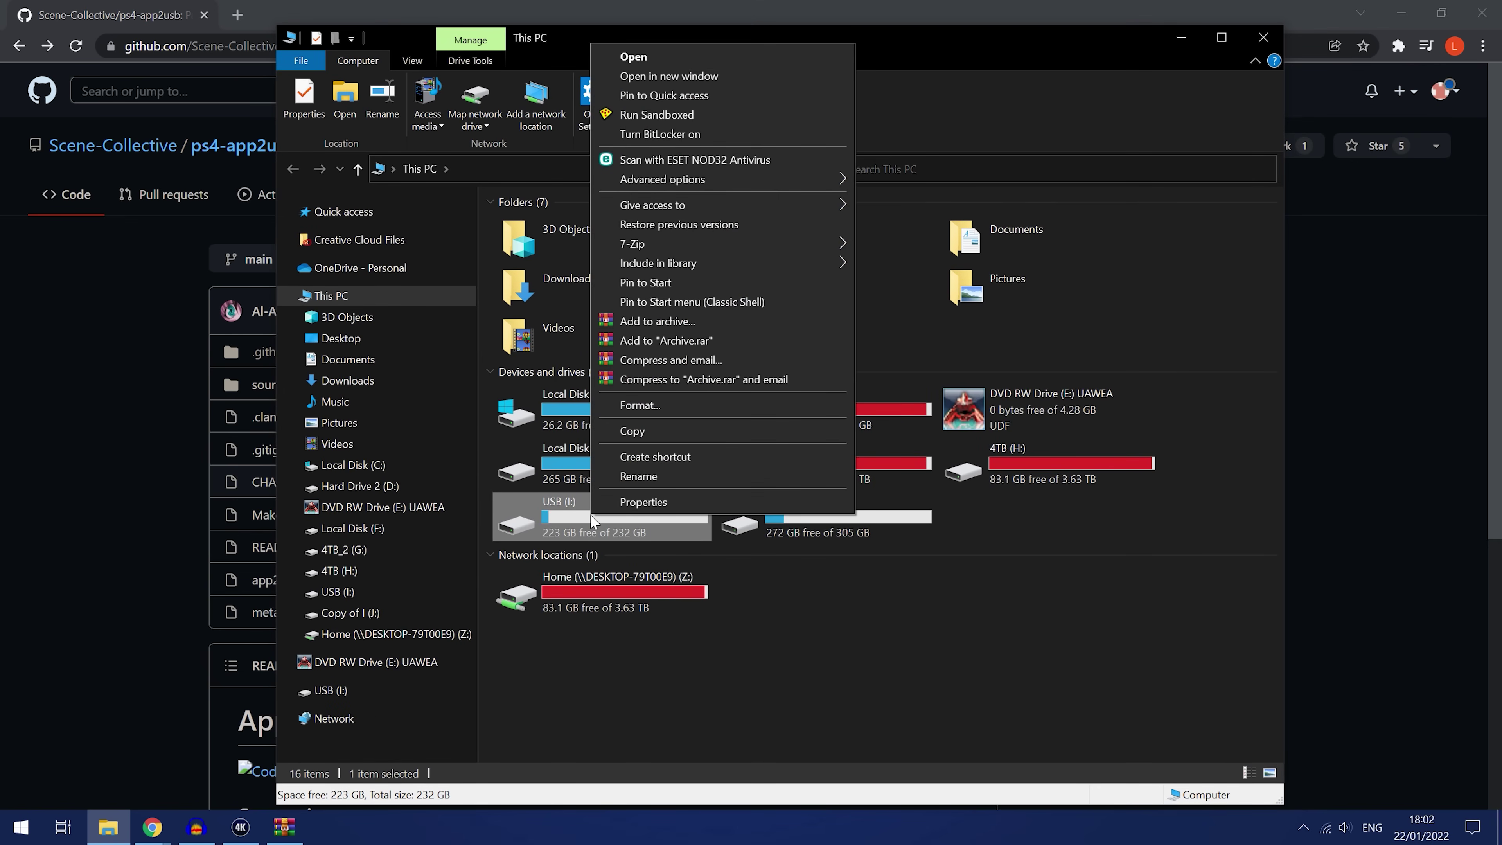
click(659, 510)
drag(755, 392, 652, 291)
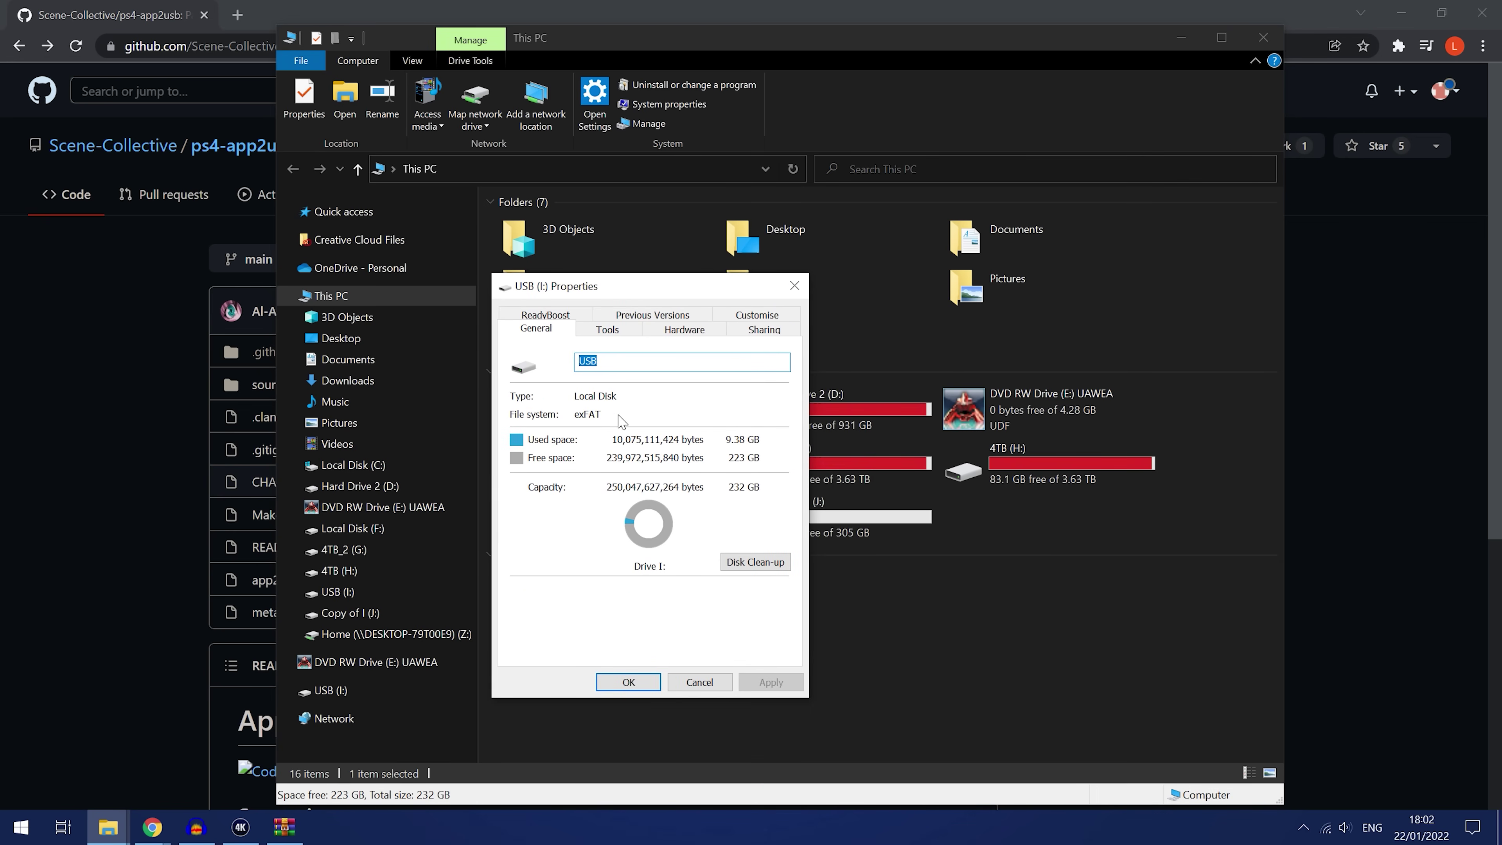
click(794, 286)
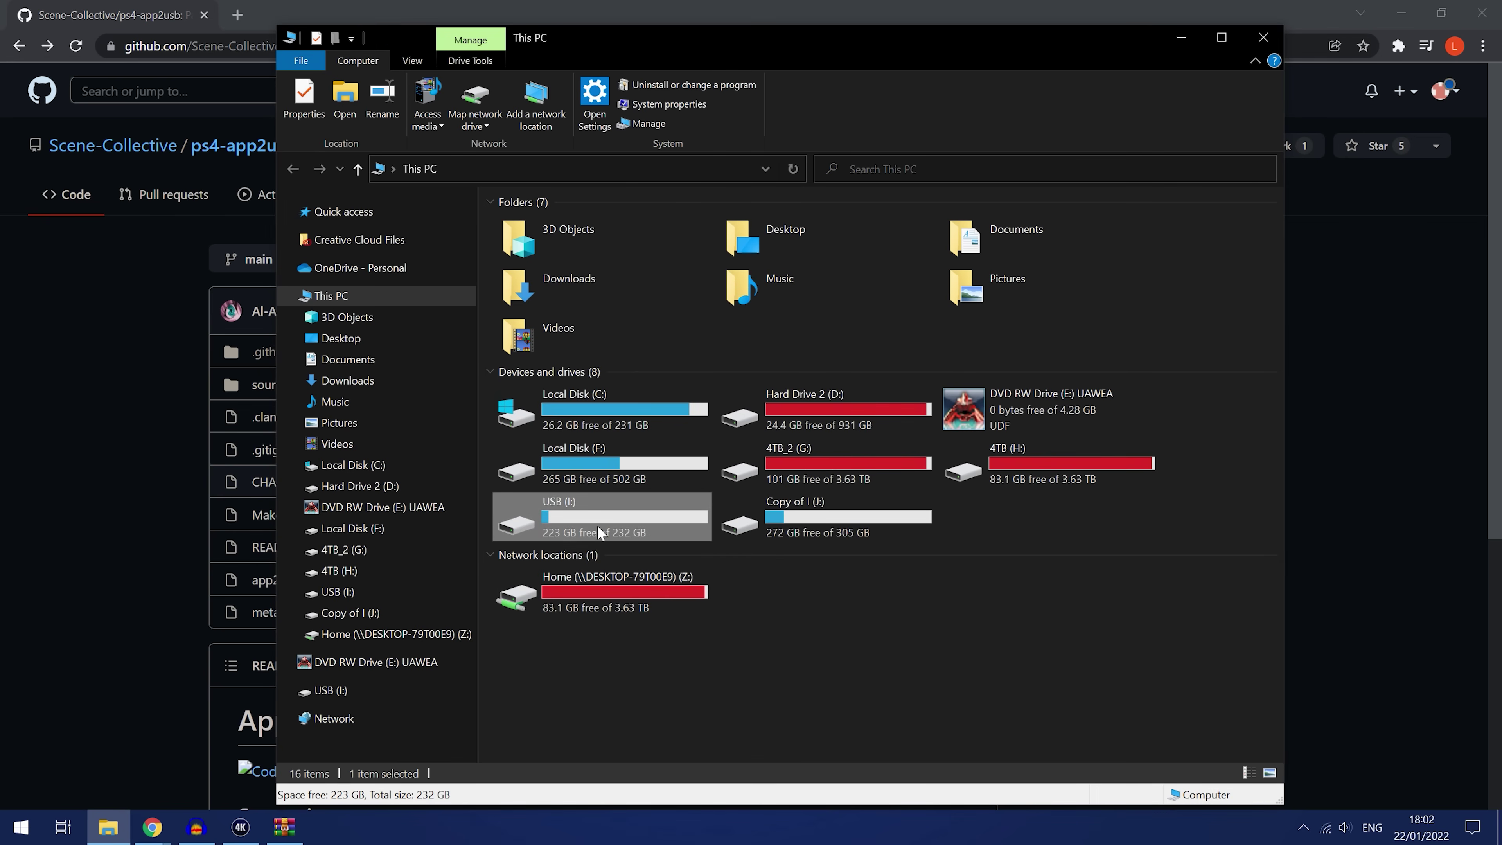
Step: Examine the exFAT file system choice in the USB (I:) drive's format options and close them without formatting
right_click(609, 523)
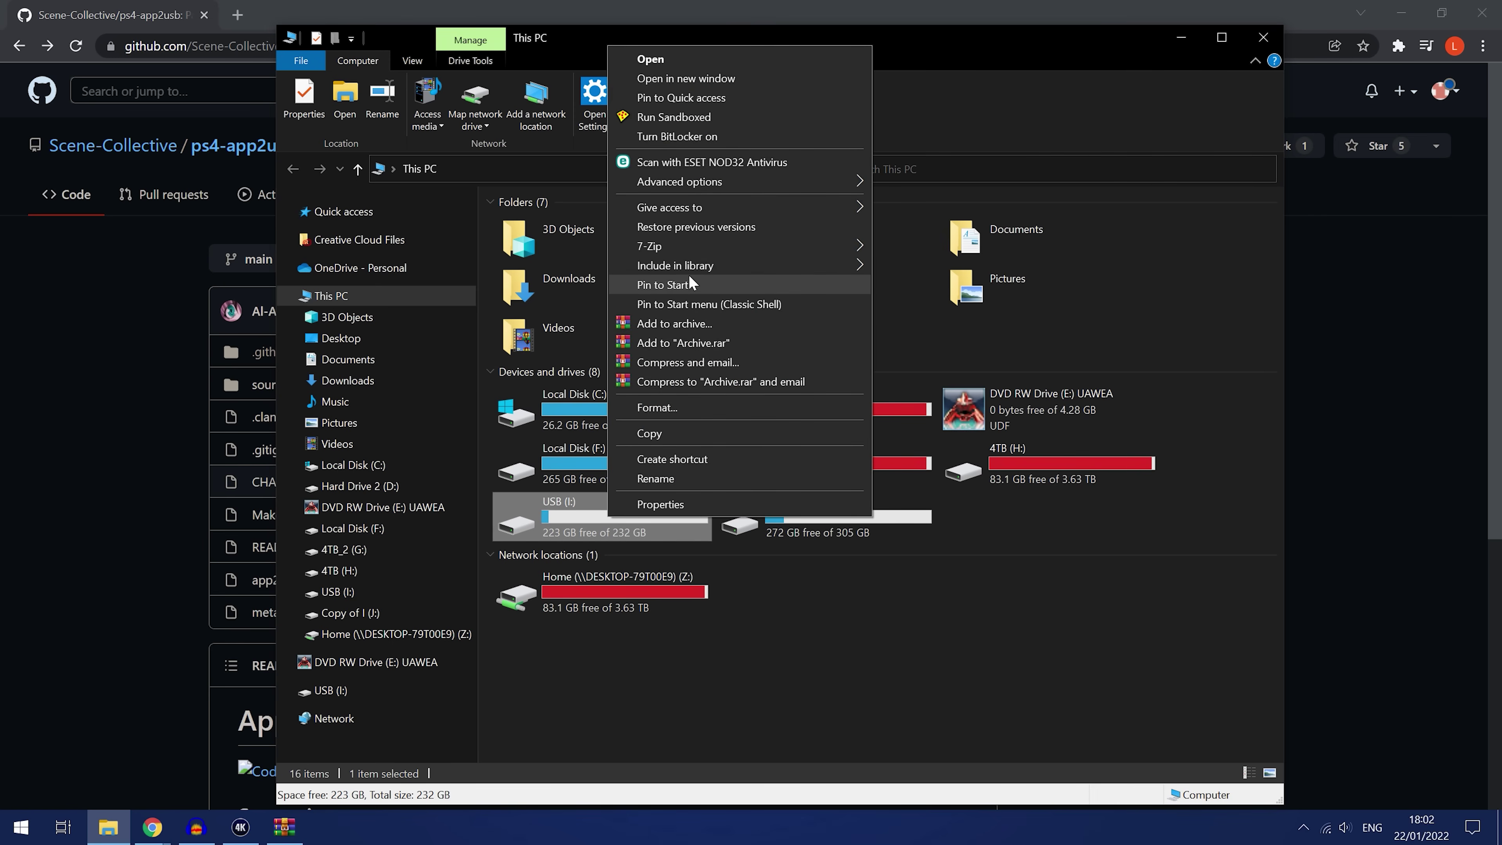
click(657, 407)
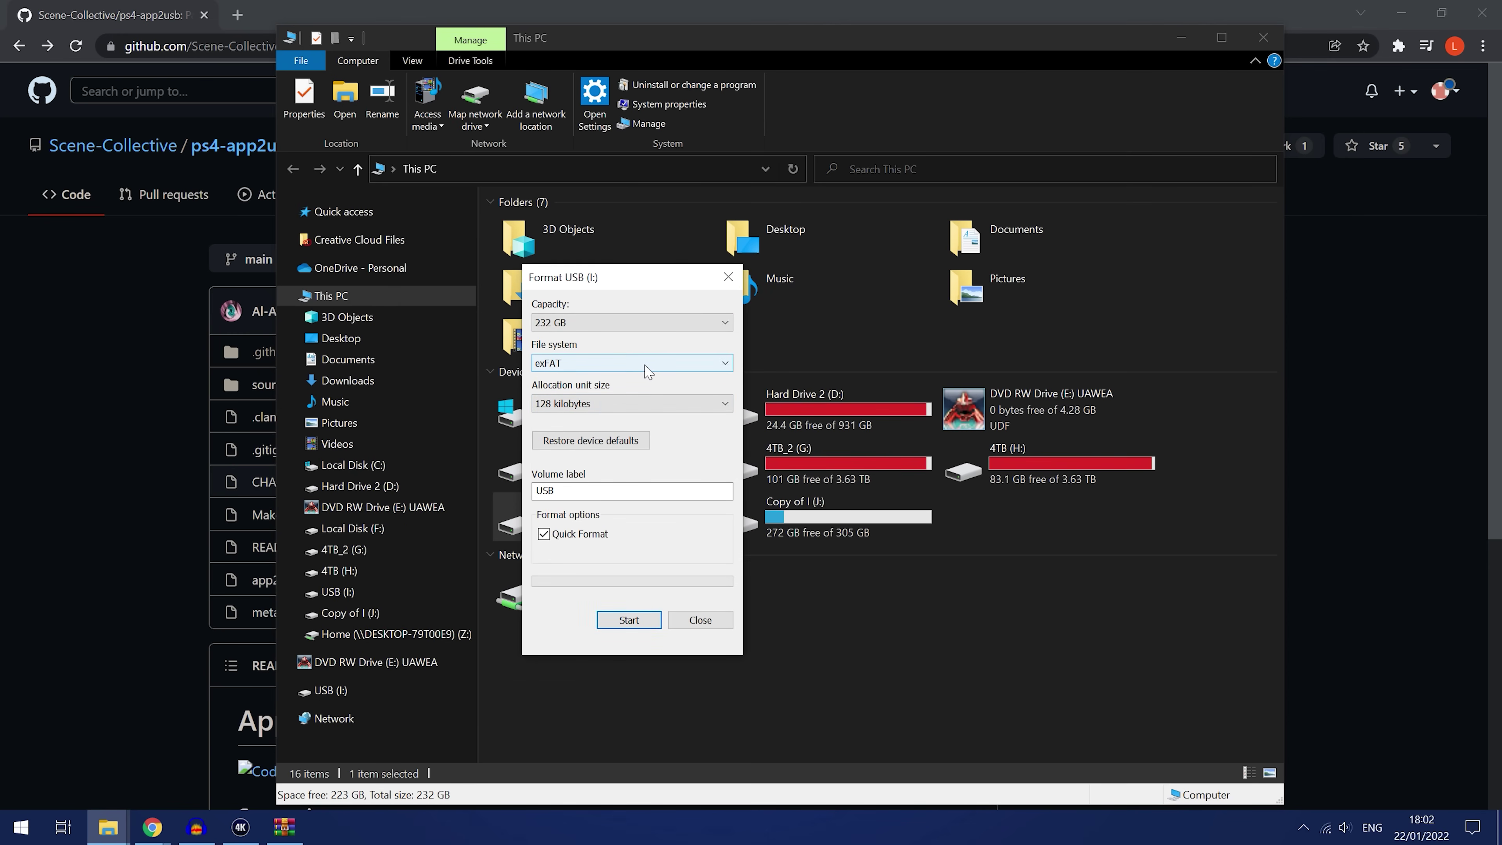
click(648, 371)
click(574, 395)
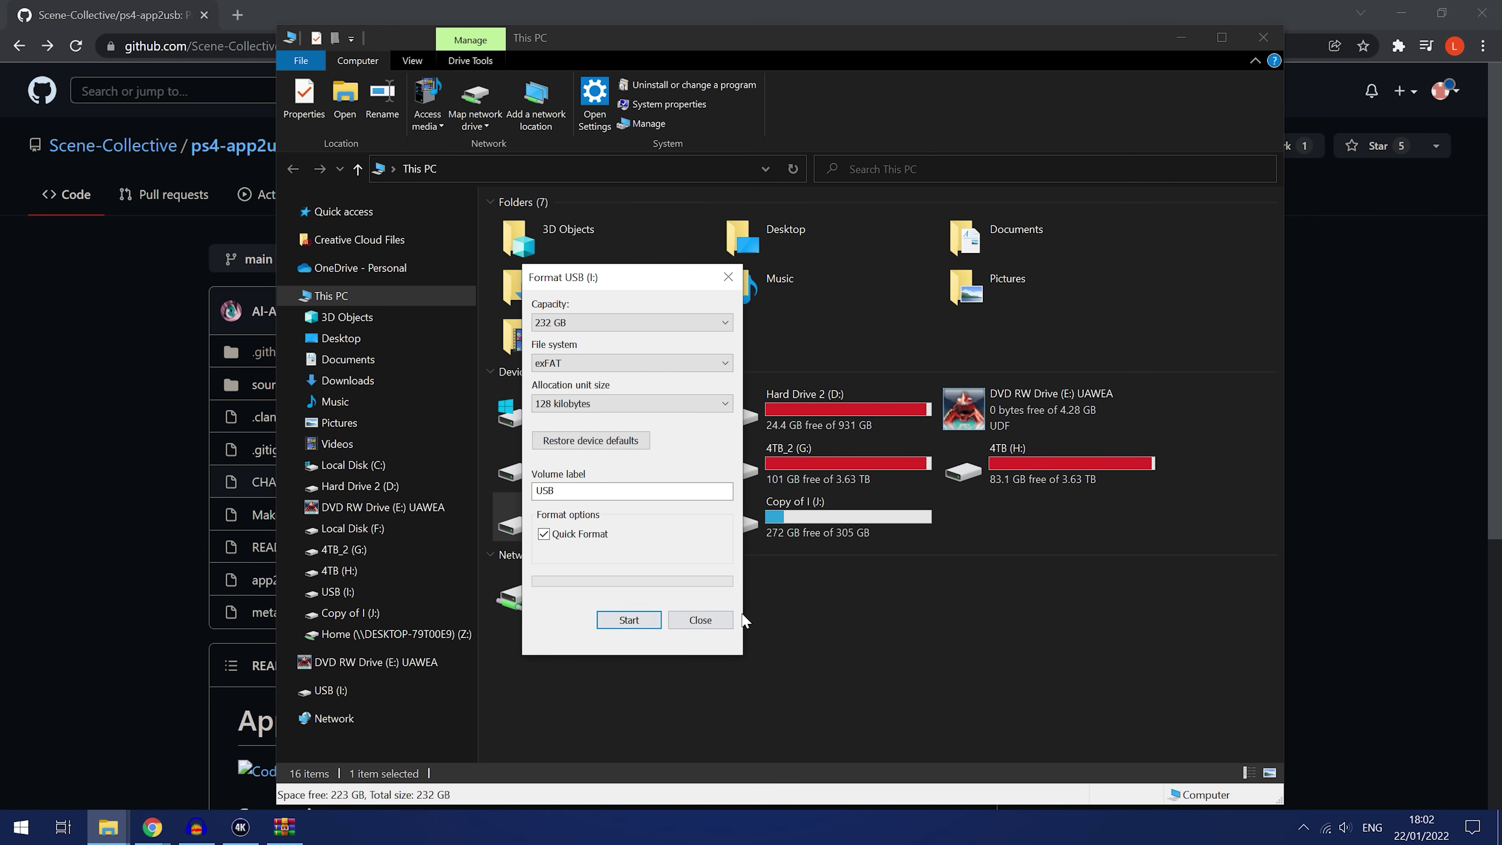
click(725, 621)
Step: Create a folder named PS4 in the root of the USB (I:) drive, open it and minimise the window
double_click(645, 511)
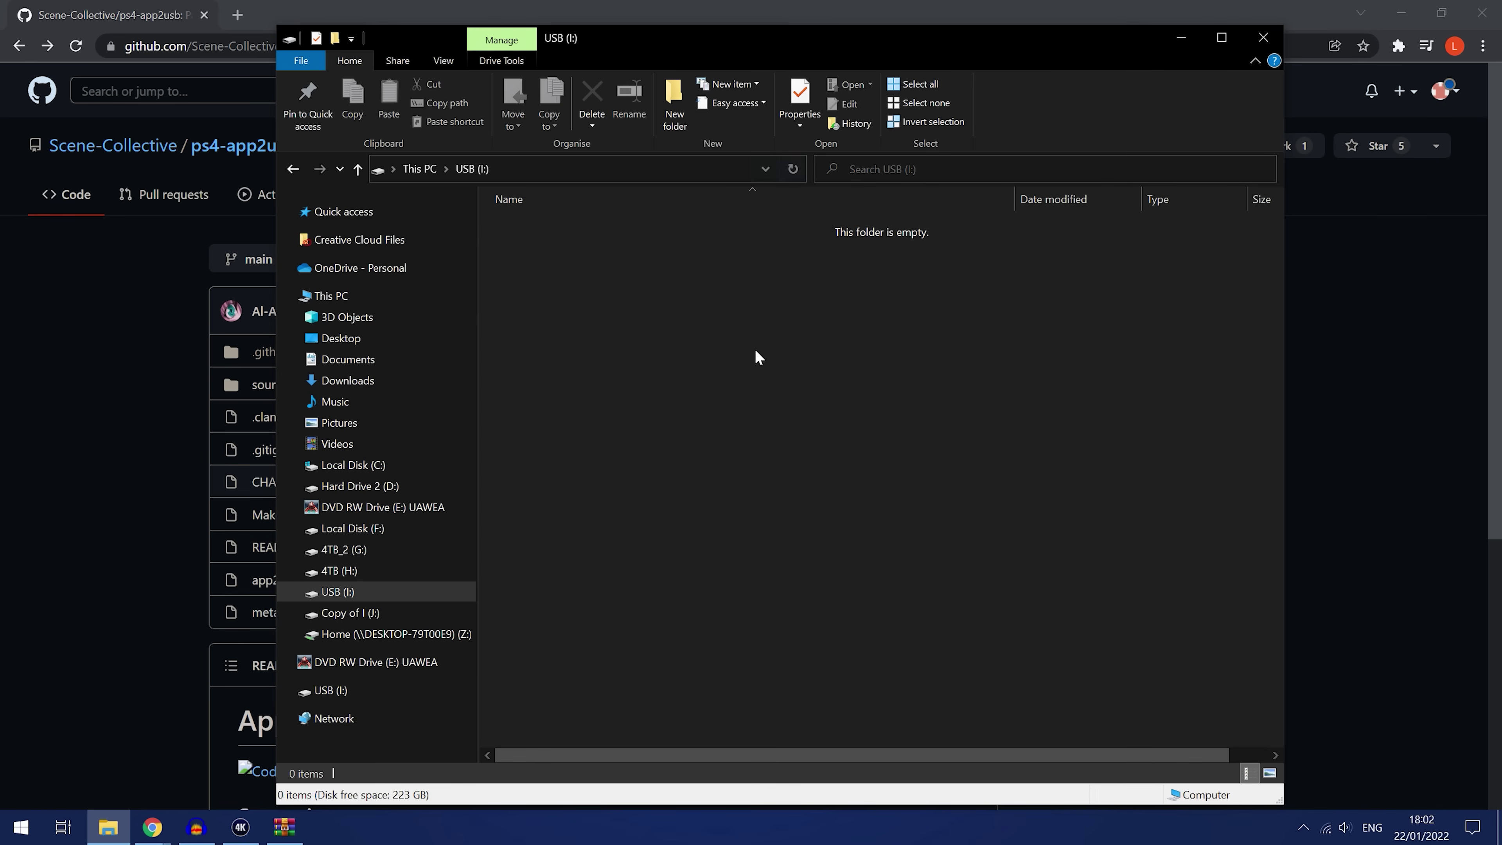
right_click(631, 321)
mouse_move(710, 553)
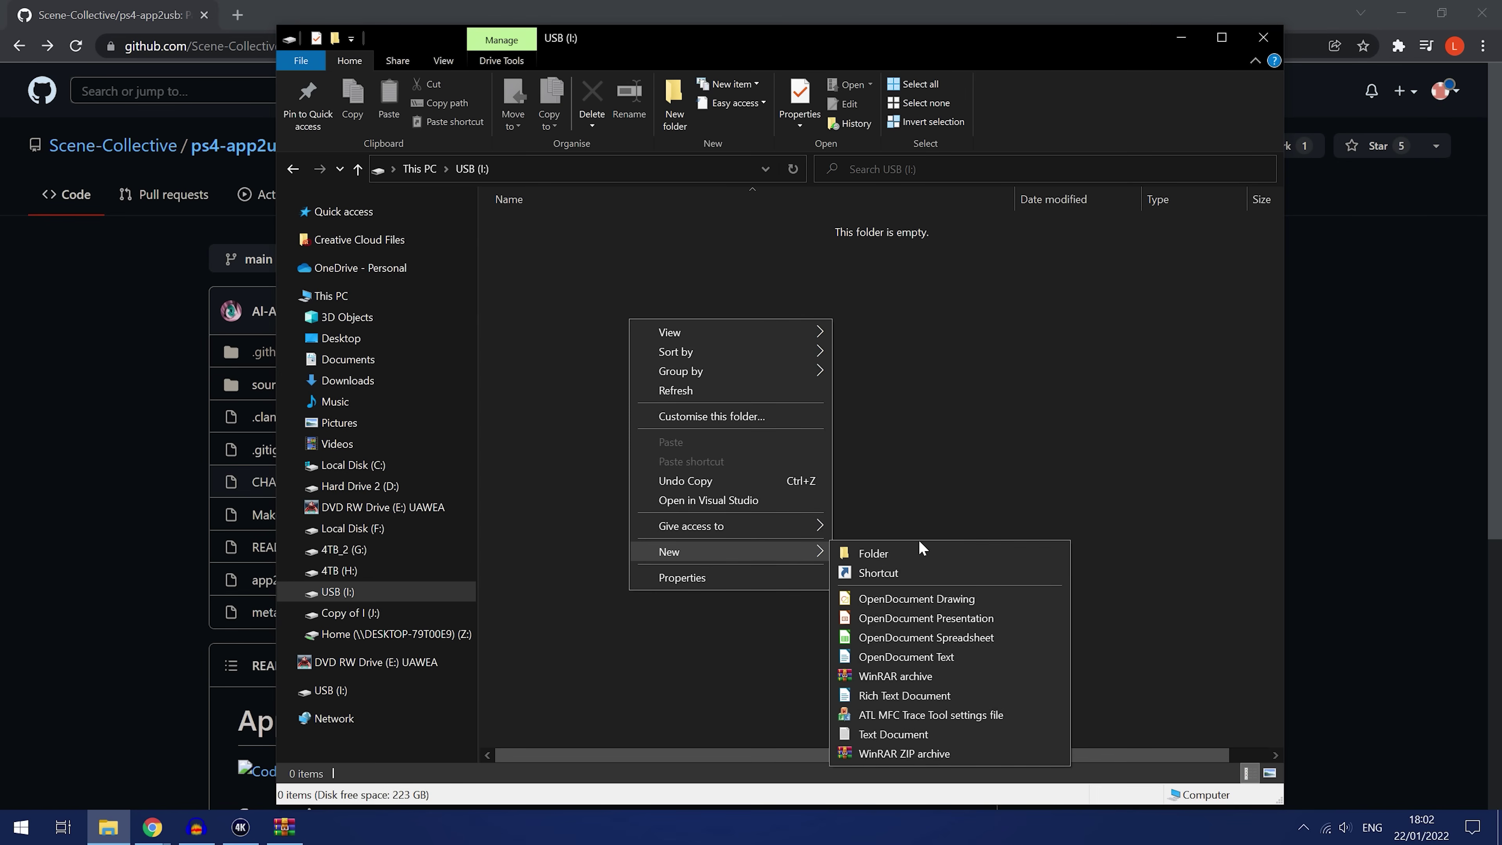
click(919, 547)
text(PS4)
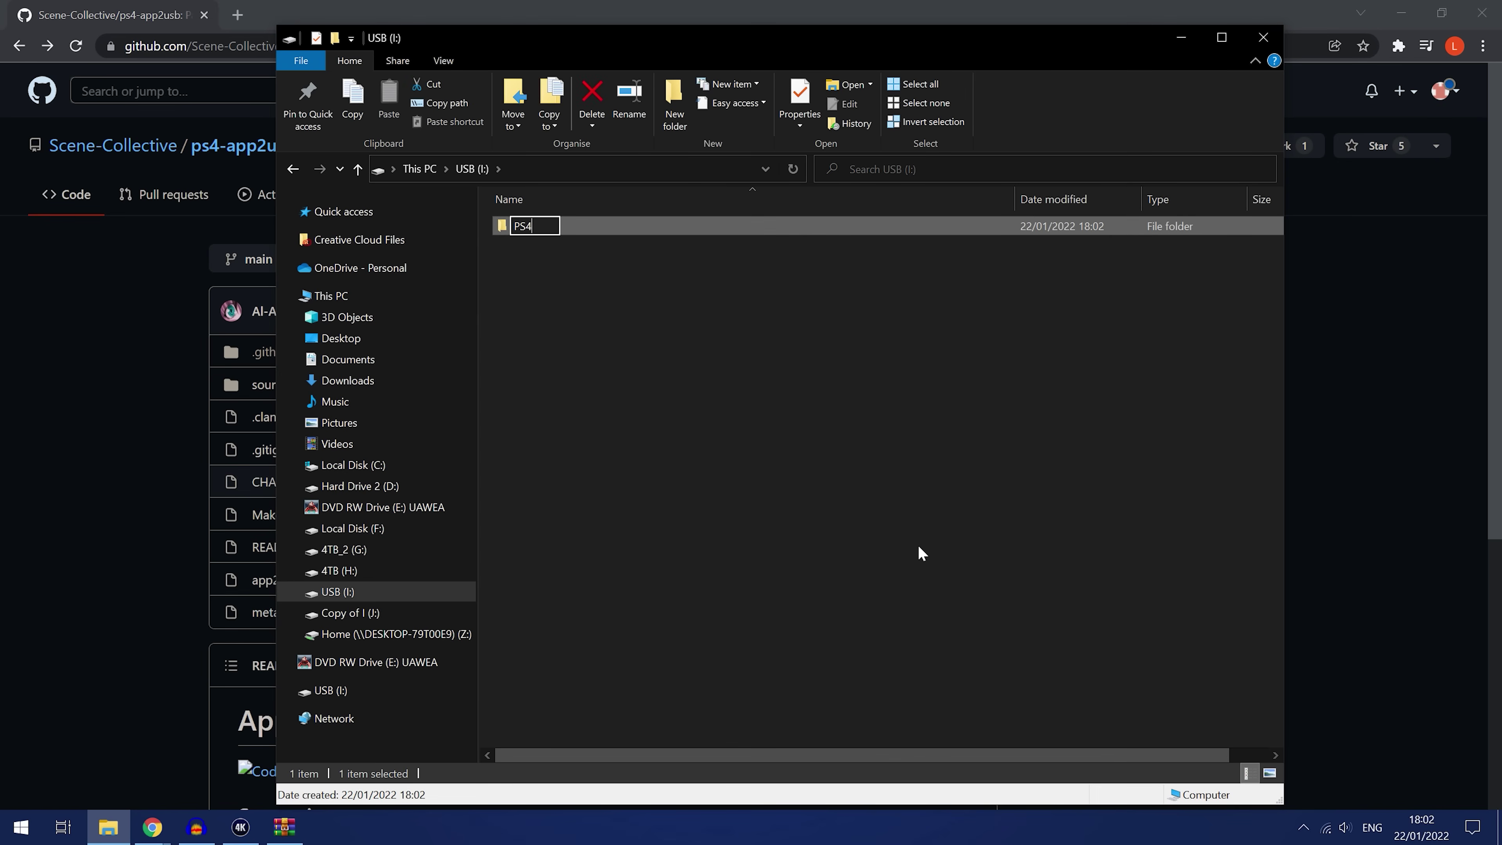
key(Return)
double_click(645, 230)
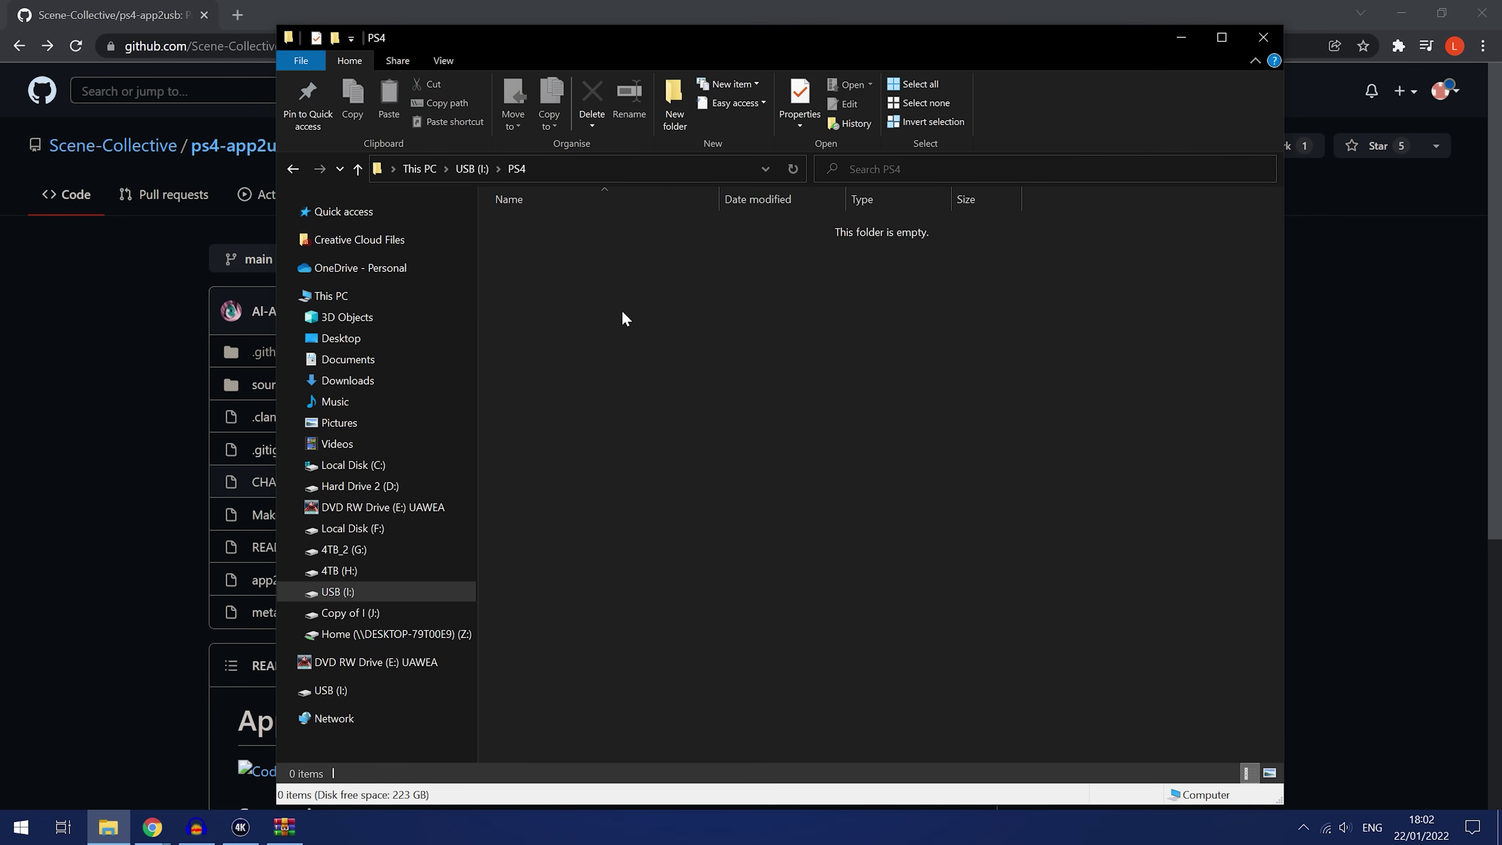
click(1181, 38)
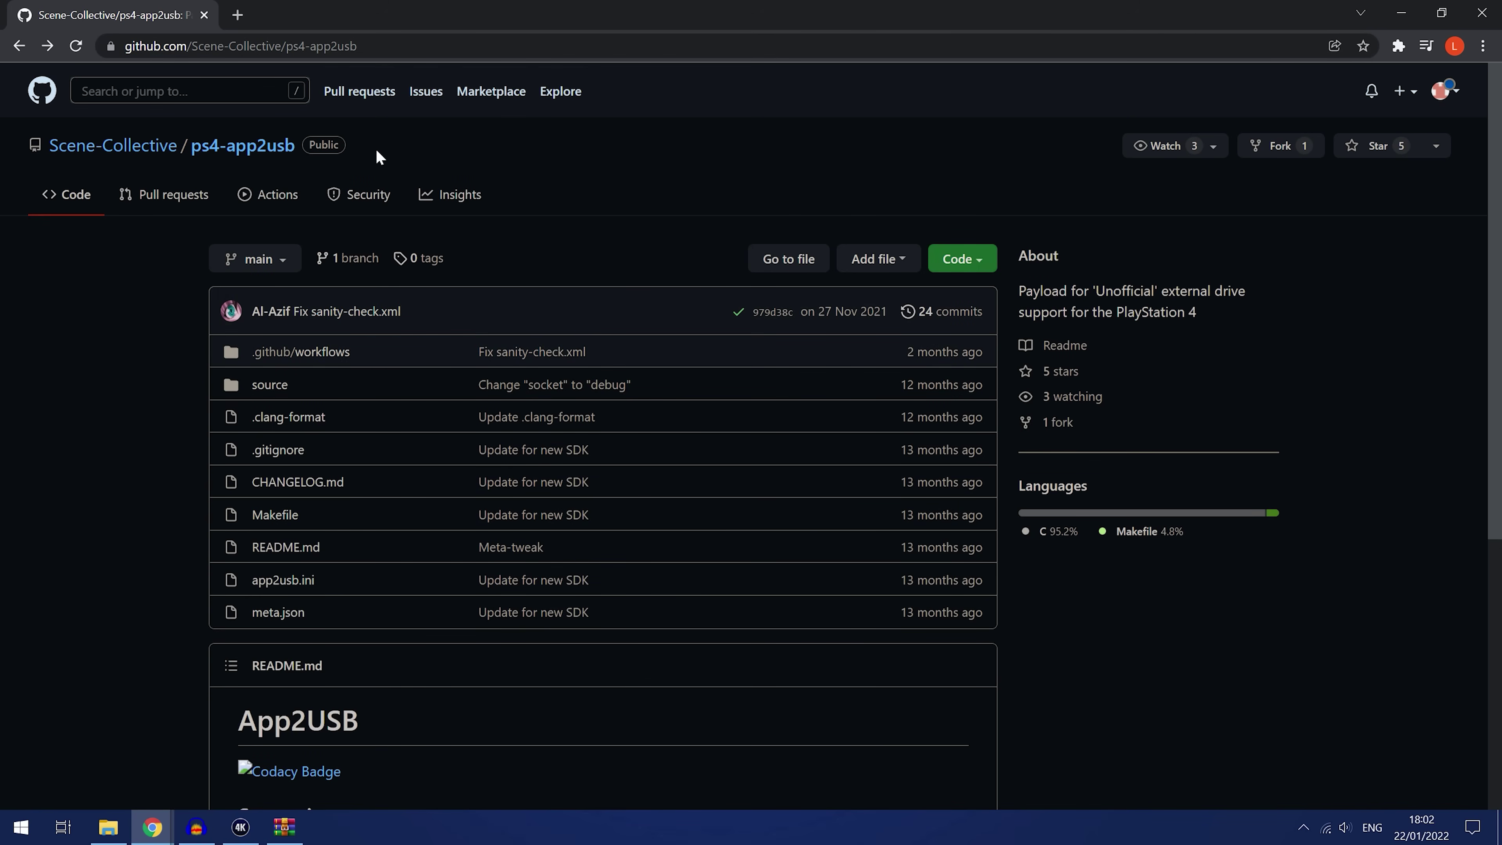
Step: Download the ps4-app2usb repository as a ZIP and open the ps4-app2usb-main folder inside the archive
click(963, 261)
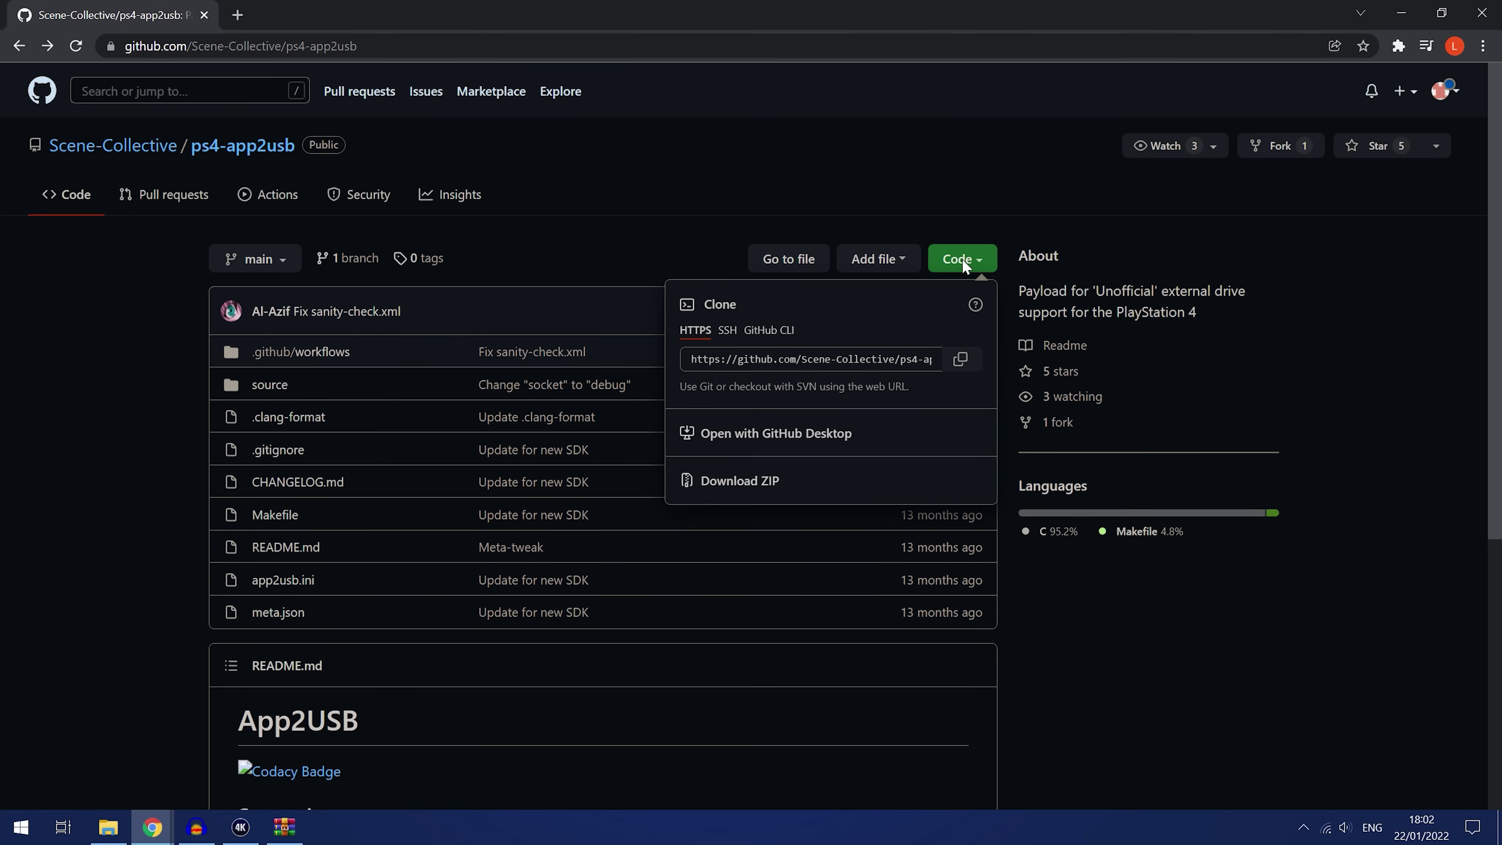
click(768, 486)
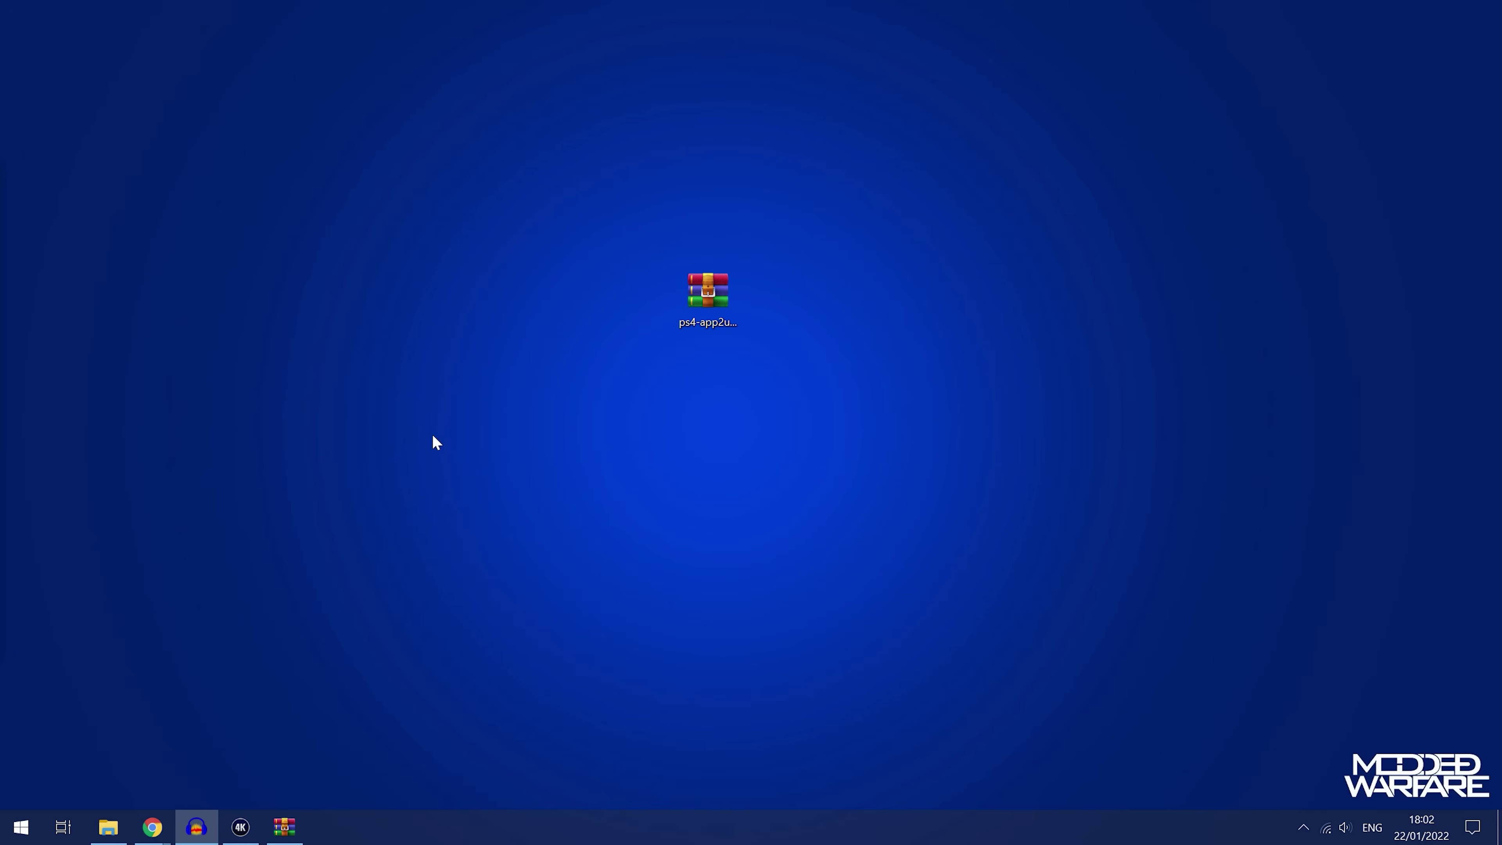
double_click(676, 290)
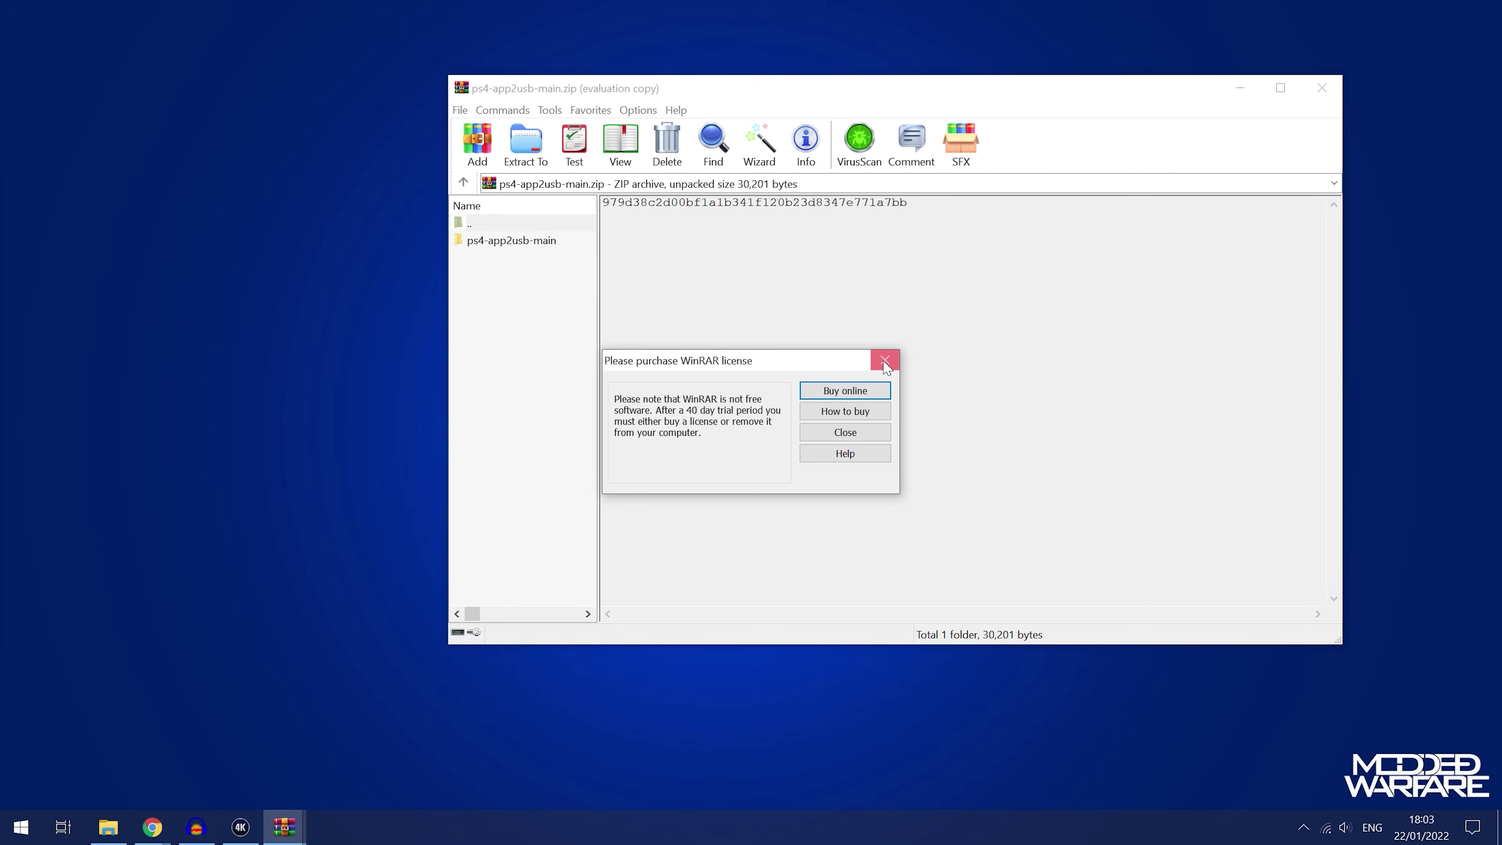
click(885, 355)
click(503, 241)
double_click(508, 243)
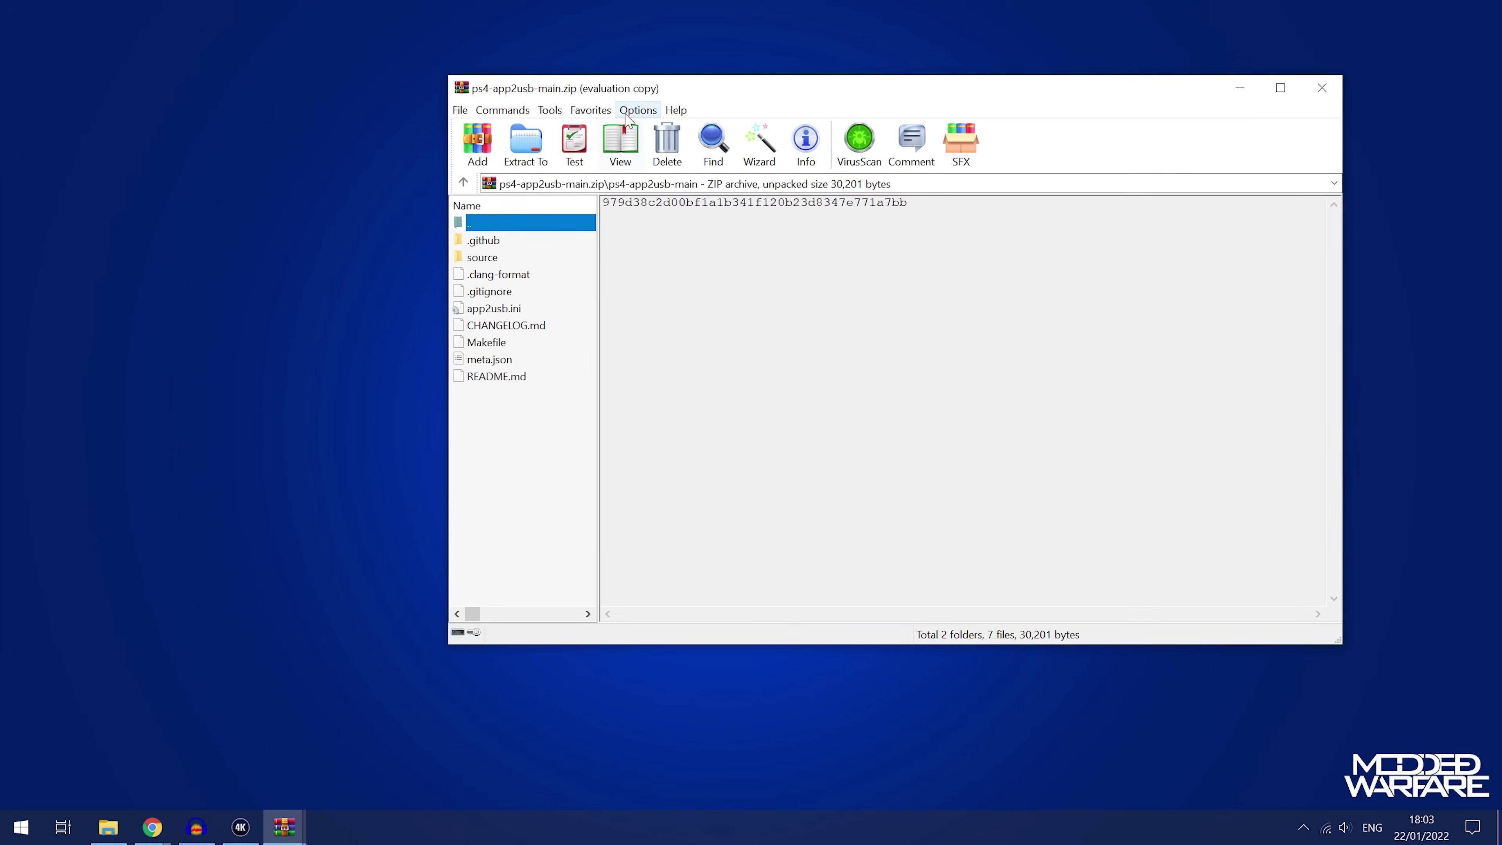
Step: Copy app2usb.ini from the archive into the USB drive's PS4 folder, then open the copied file for editing
drag(647, 88, 767, 75)
click(613, 296)
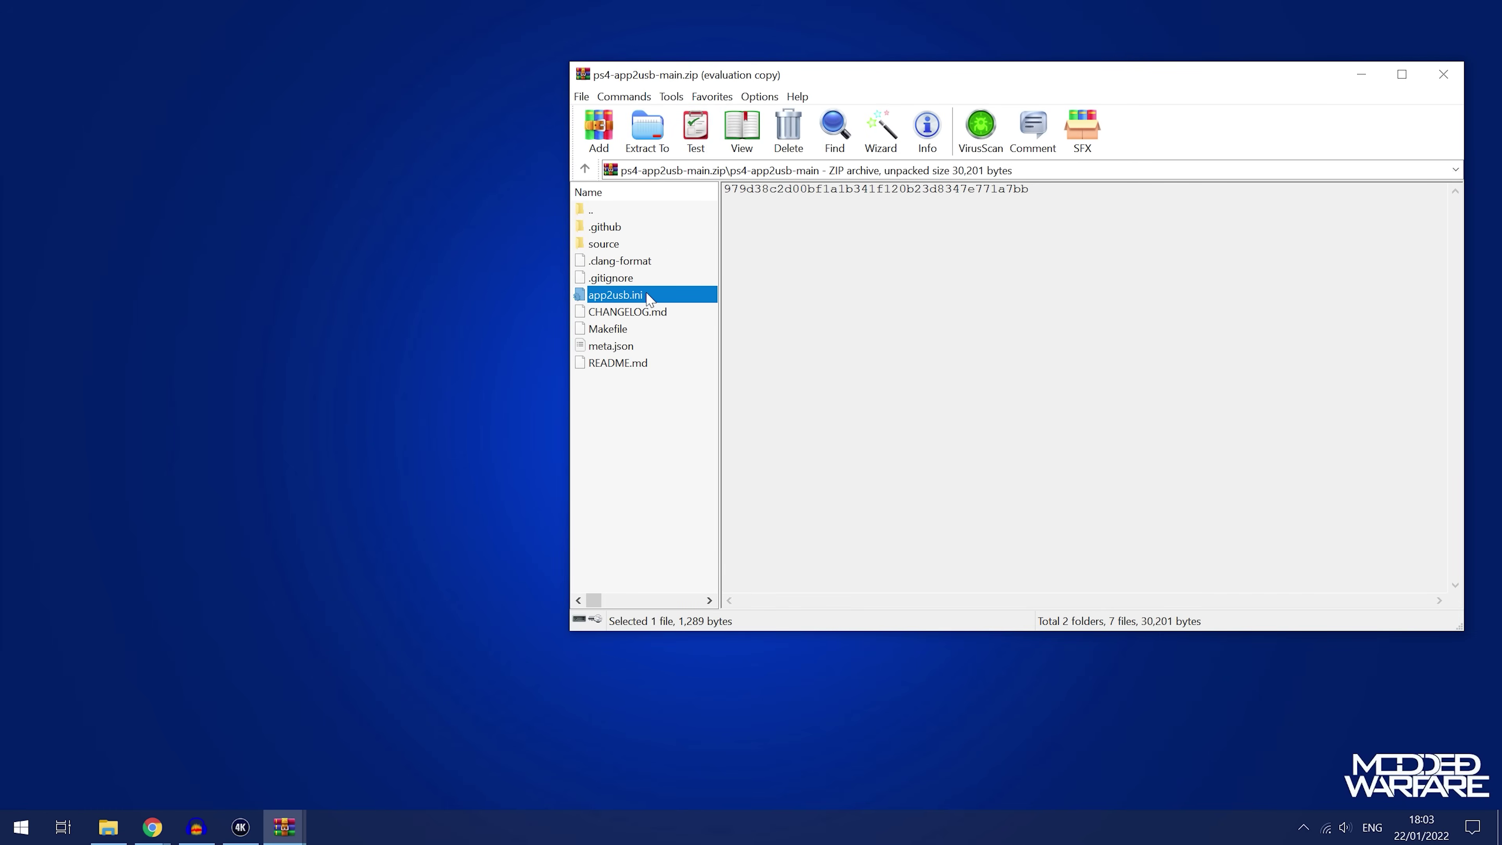
drag(632, 299, 410, 678)
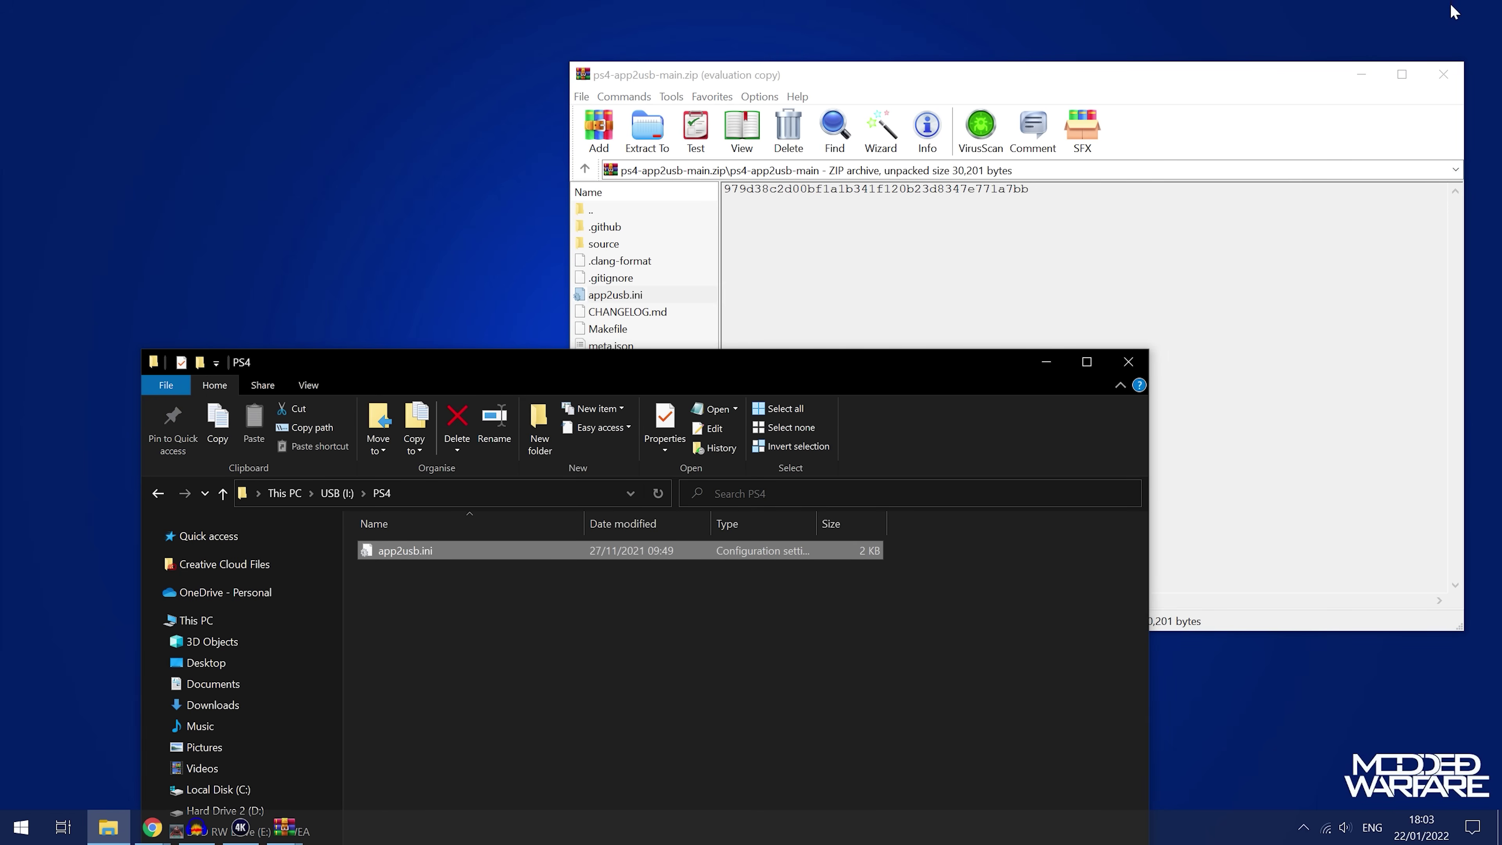
click(1443, 74)
drag(688, 364, 812, 42)
double_click(563, 246)
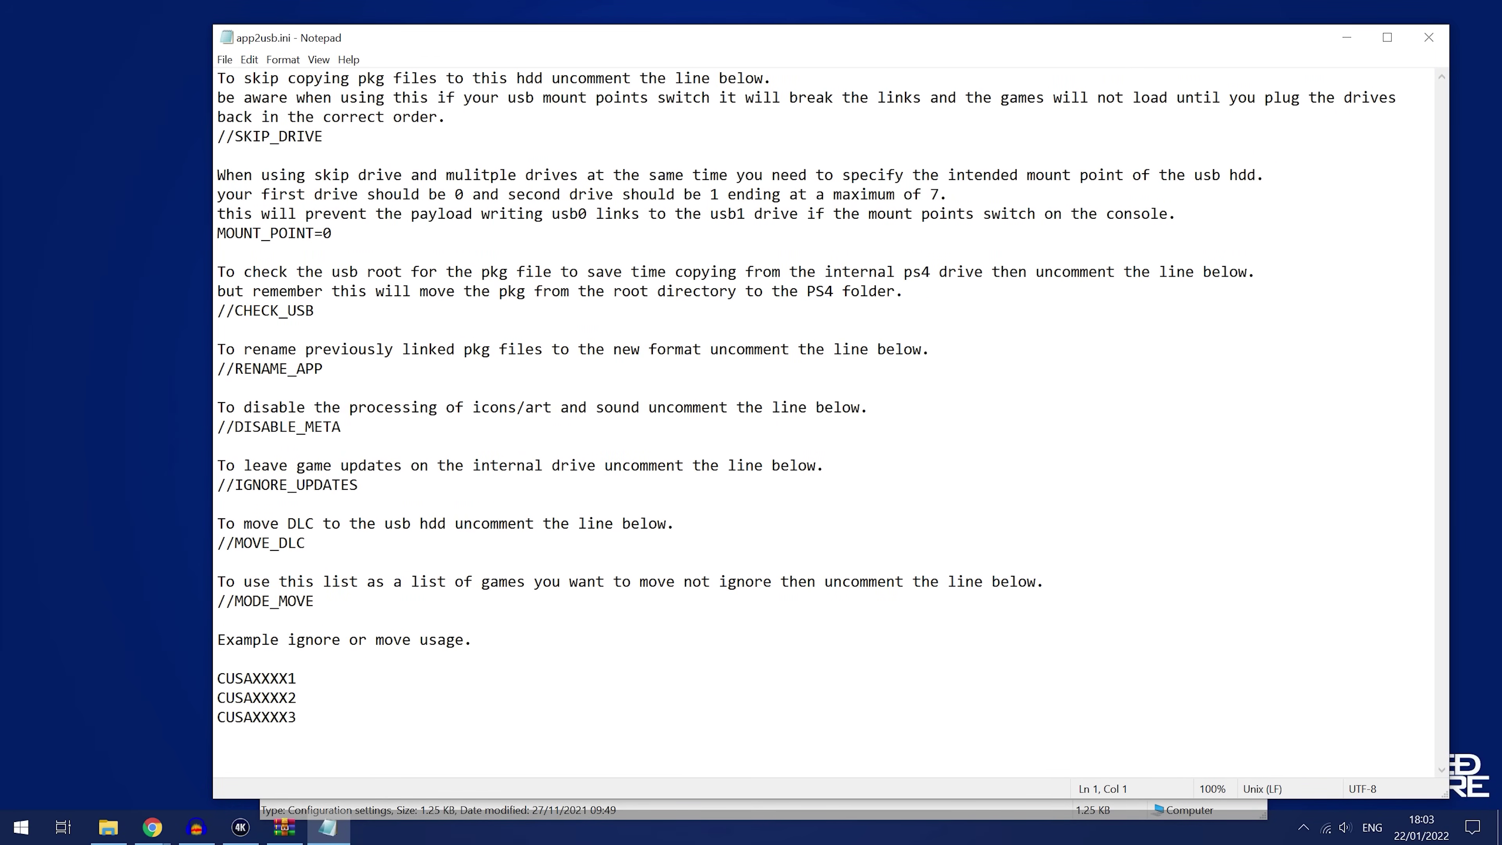
Step: Examine the SKIP_DRIVE and MOUNT_POINT options and the usb0 and usb1 explanation in app2usb.ini
double_click(269, 136)
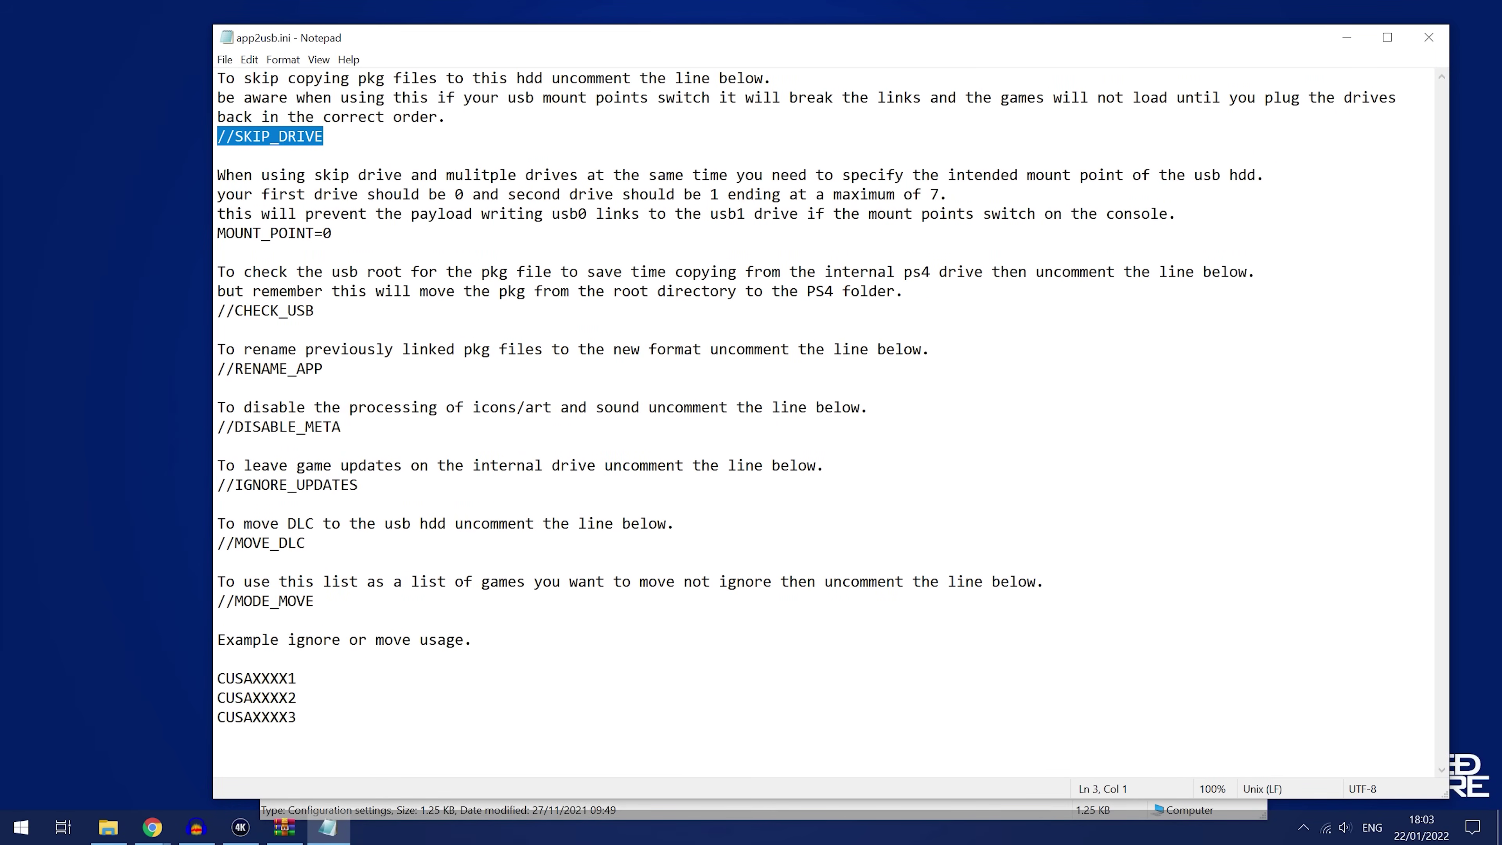
double_click(274, 233)
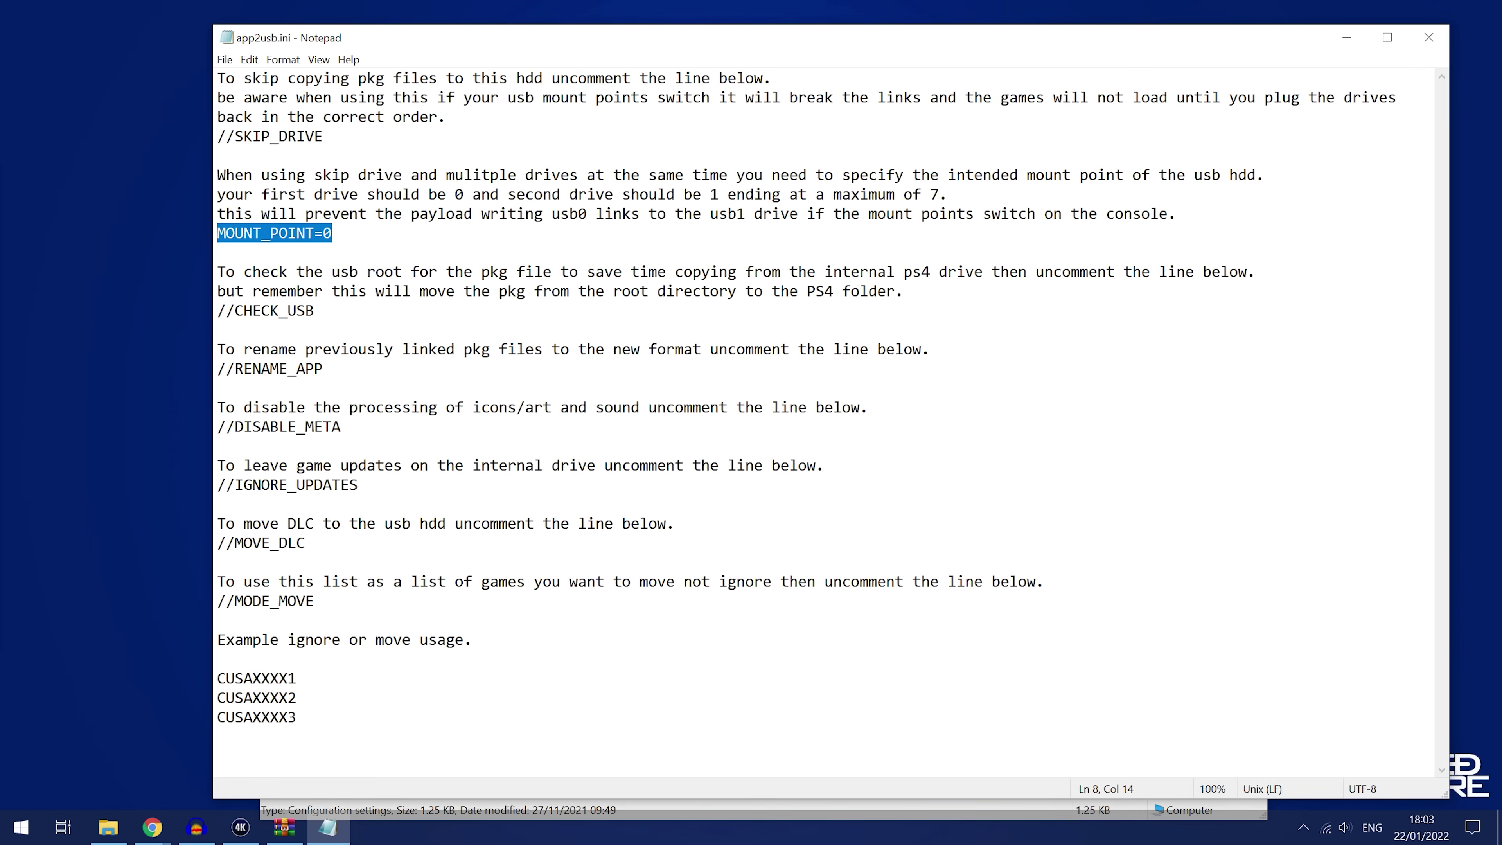
drag(552, 214, 587, 214)
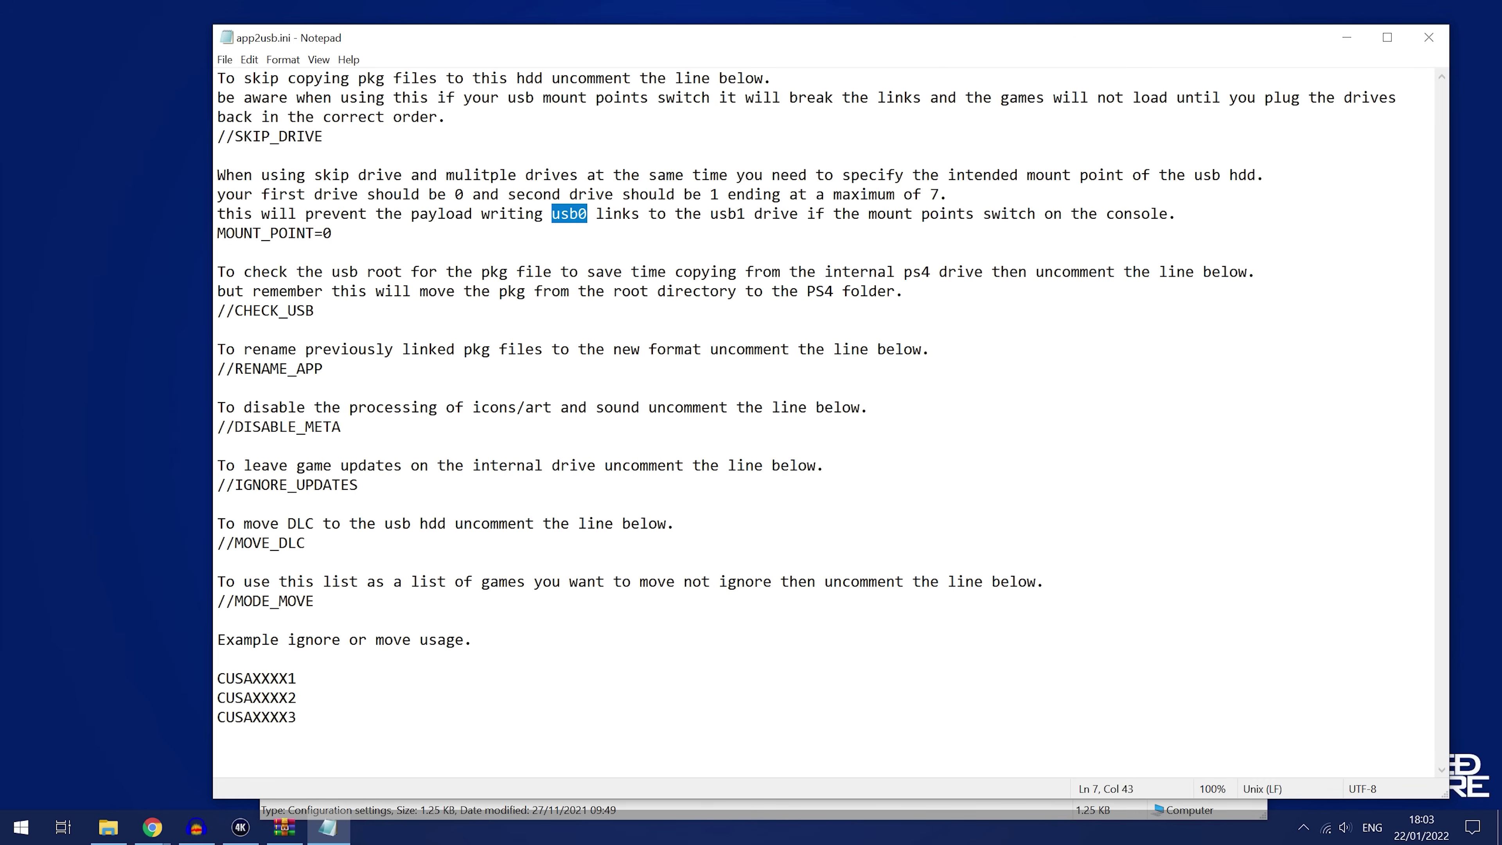
drag(710, 214, 745, 214)
click(324, 233)
key(shift+Left)
key(shift+Left)
click(333, 233)
key(shift+Left)
click(332, 234)
key(shift+Left)
Step: Try uncommenting the CHECK_USB line, then restore its leading slashes
double_click(266, 311)
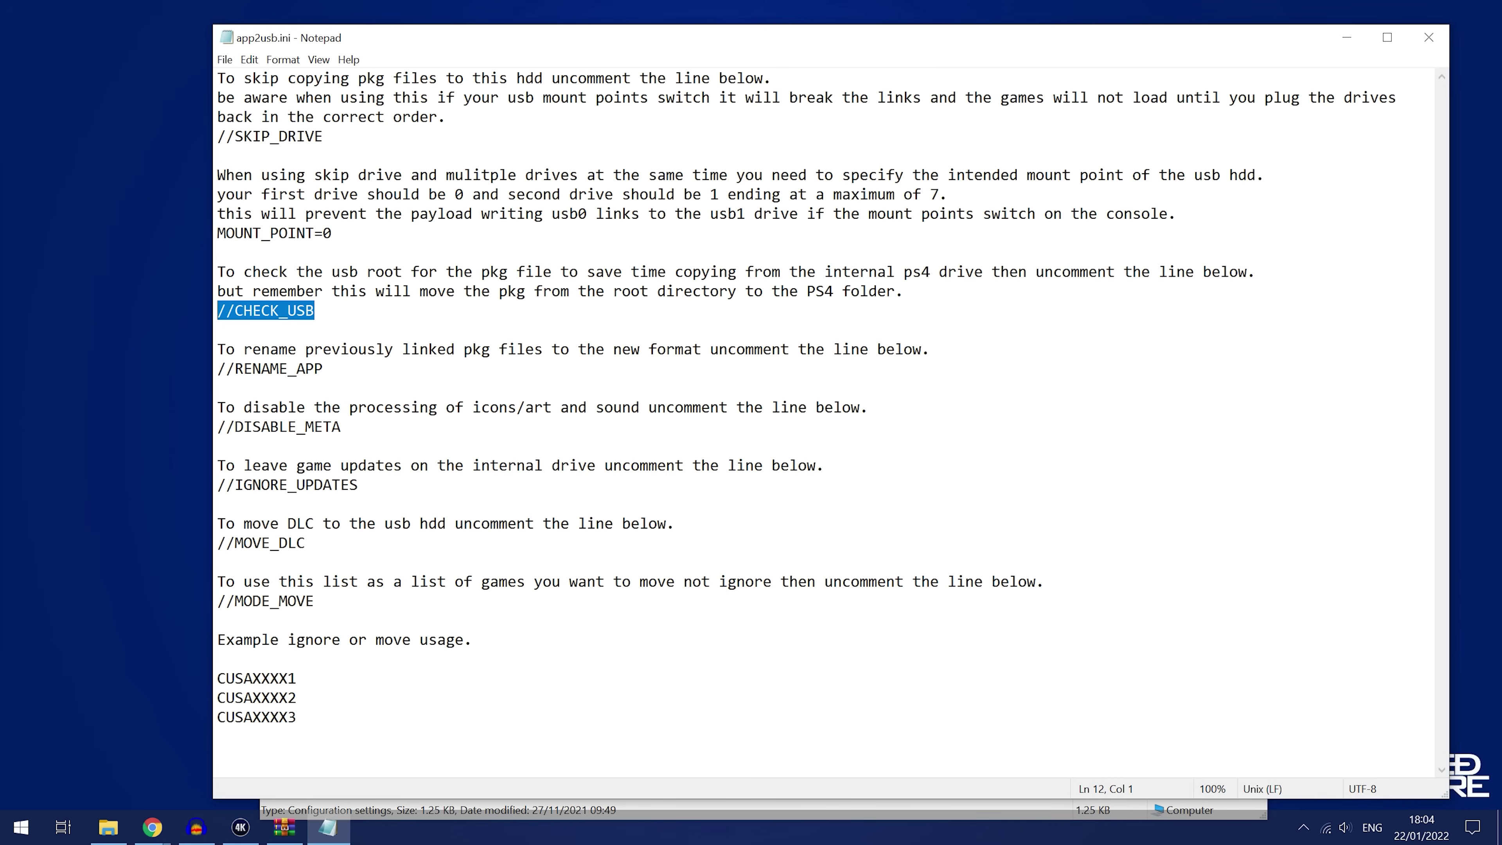
drag(235, 310, 288, 311)
click(226, 310)
key(BackSpace)
key(BackSpace)
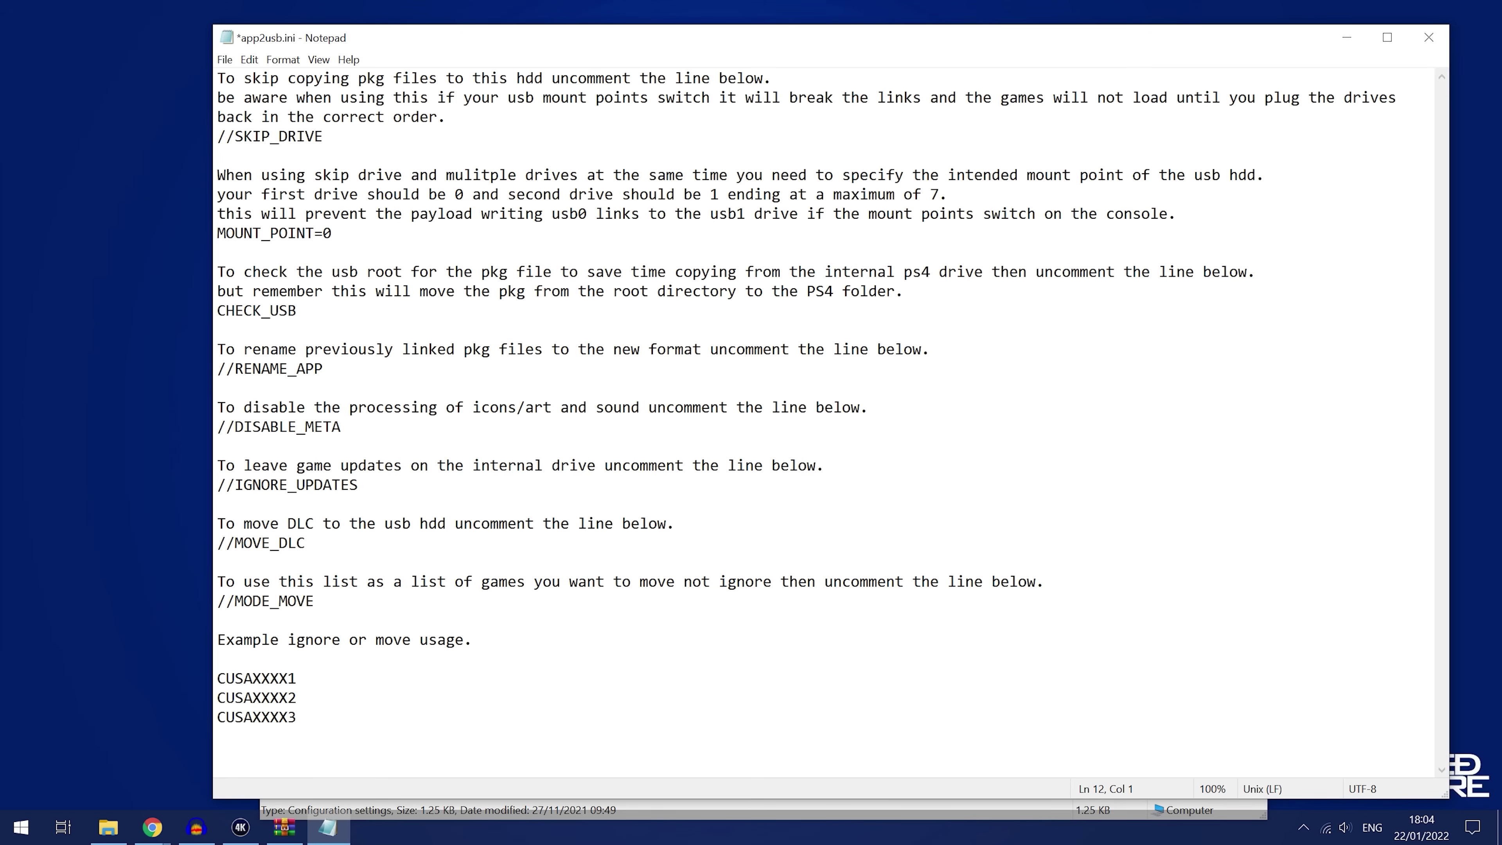
text(//)
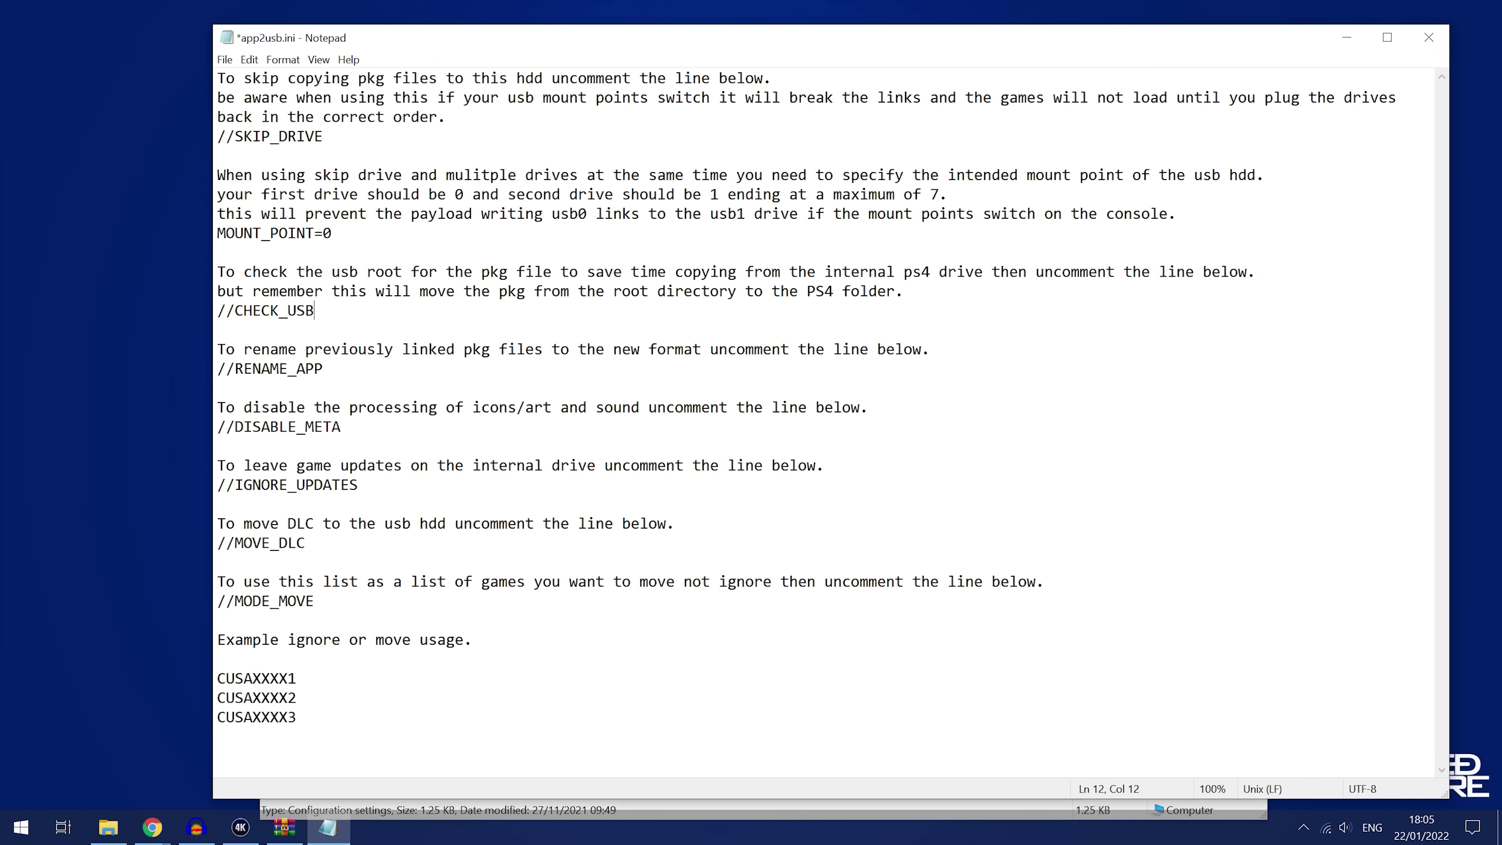
Step: Read through the RENAME_APP, DISABLE_META, IGNORE_UPDATES and MOVE_DLC options in app2usb.ini
drag(324, 368, 157, 379)
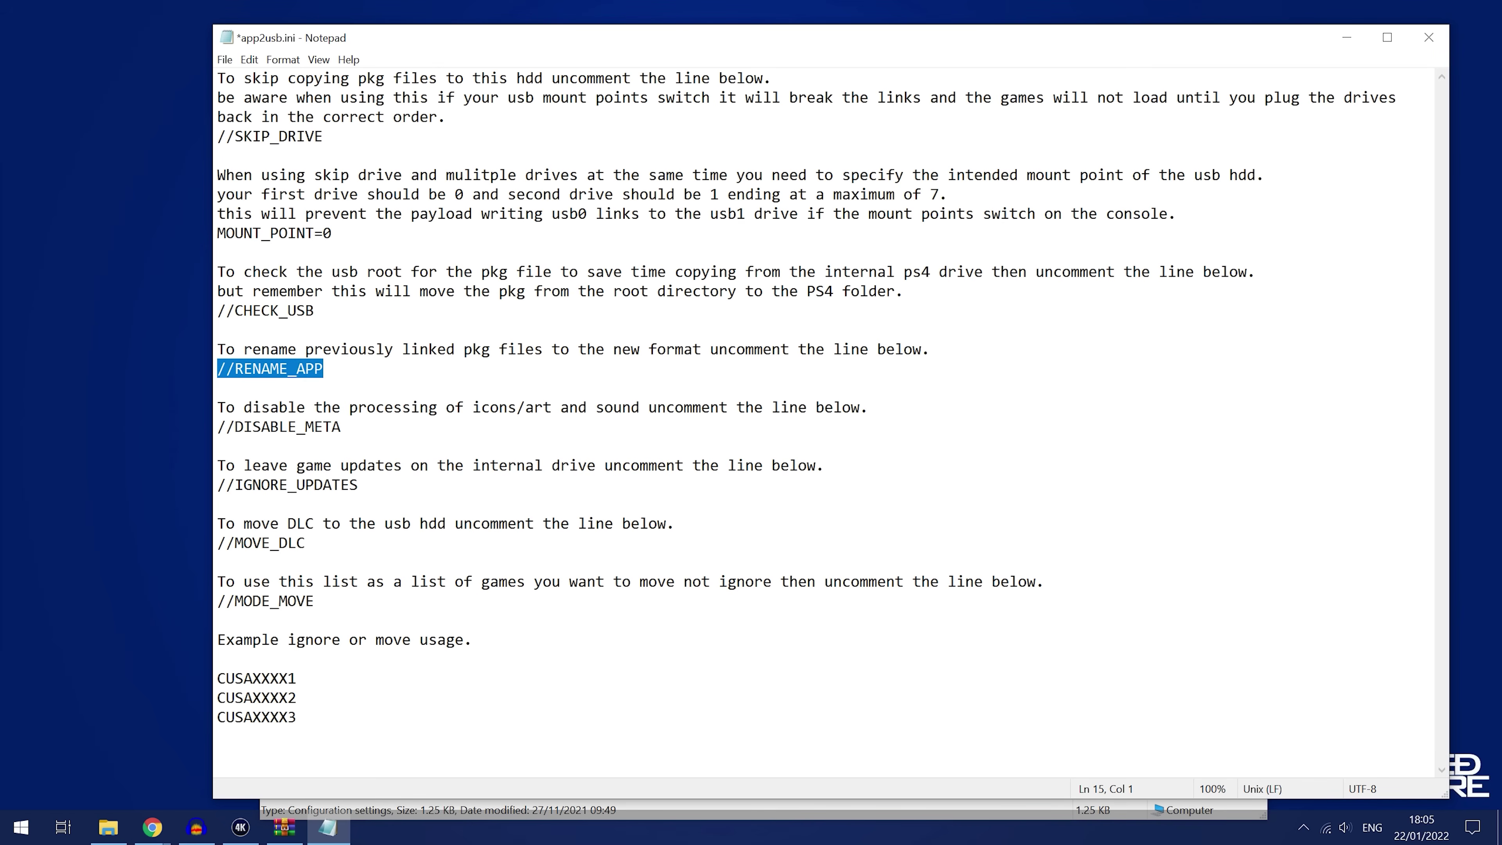
click(324, 368)
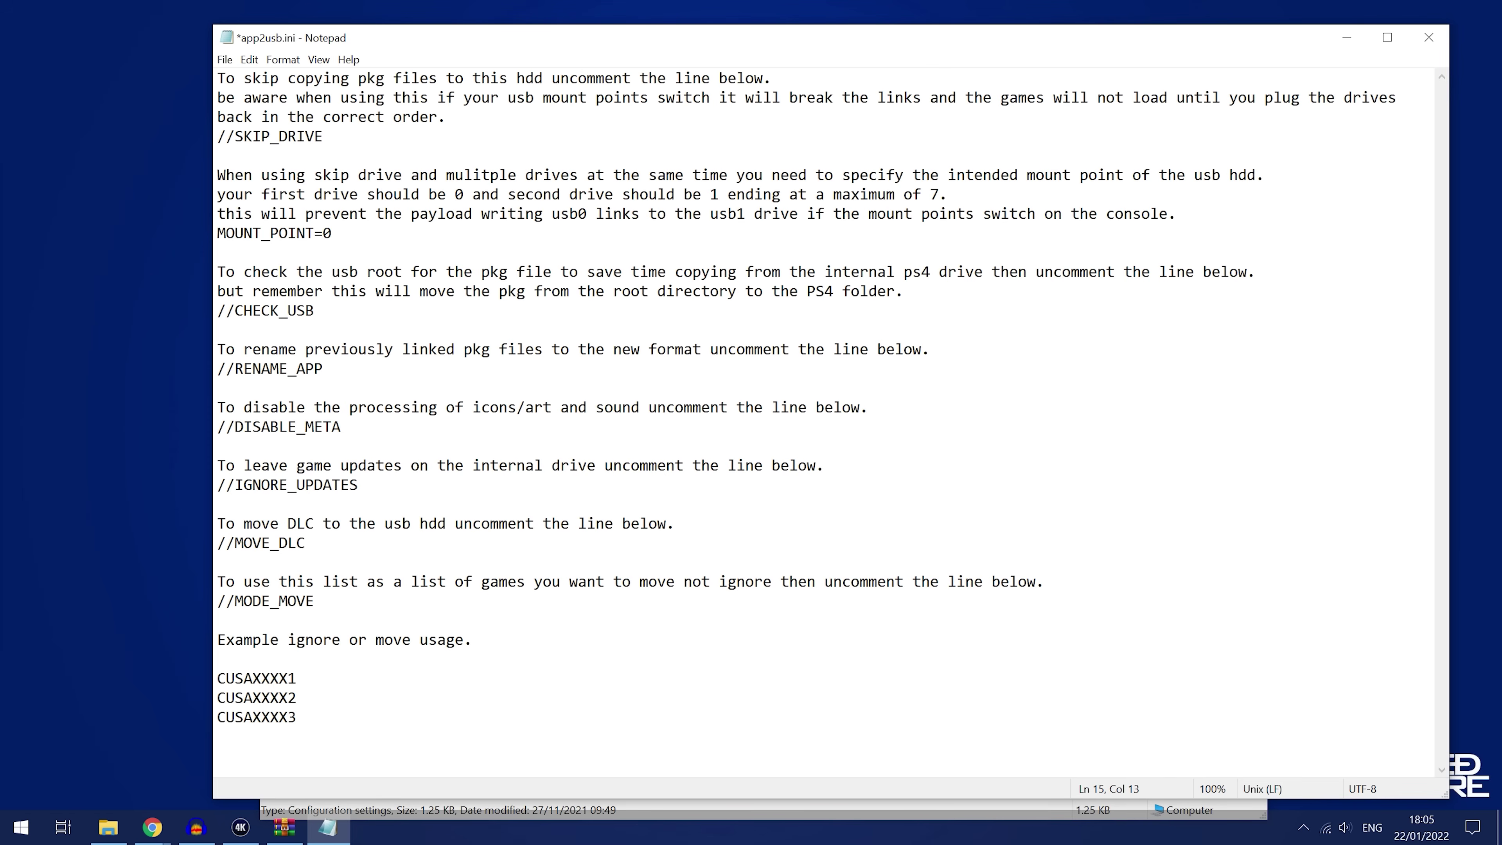
click(385, 407)
key(Home)
key(shift+Down)
key(shift+Down)
key(shift+Down)
key(shift+Down)
key(shift+Down)
key(shift+Down)
key(shift+Down)
key(shift+Down)
key(shift+Down)
key(shift+Down)
key(shift+Down)
click(455, 524)
drag(244, 428, 342, 427)
drag(243, 485, 543, 465)
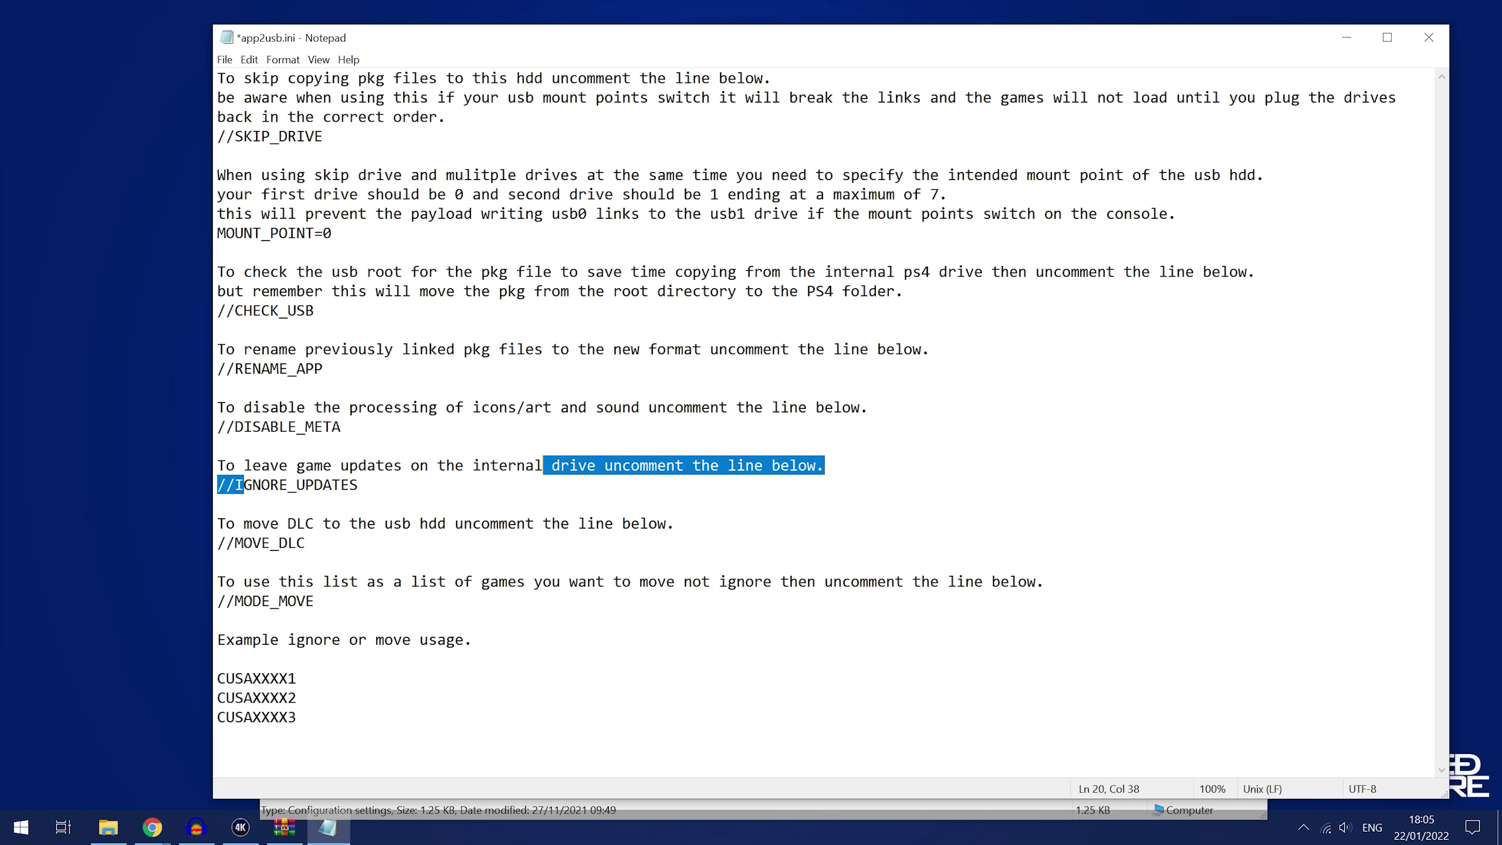
drag(235, 543, 306, 543)
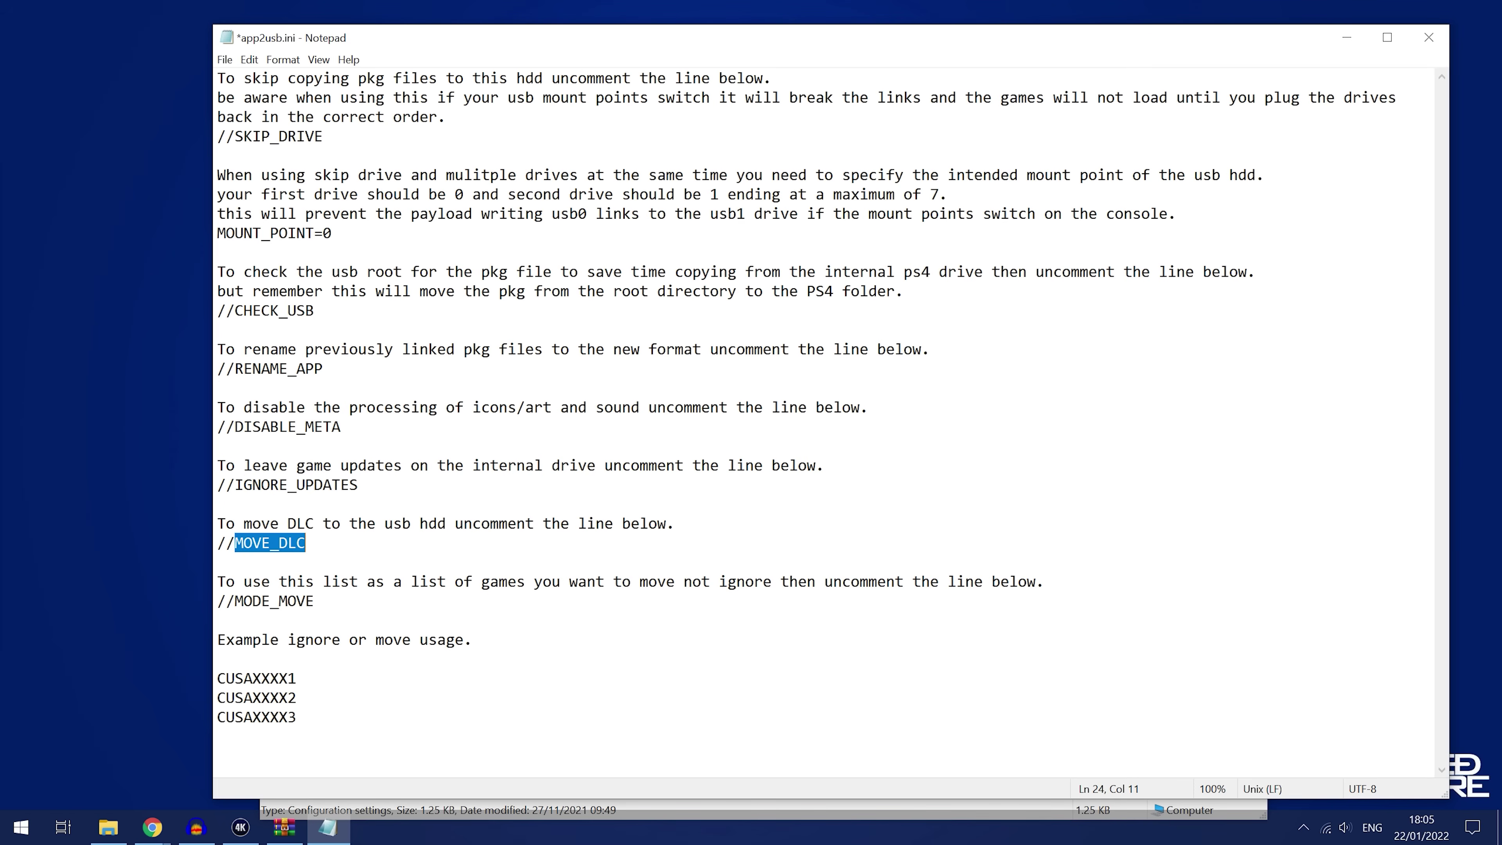
Step: Try uncommenting the IGNORE_UPDATES line, then restore its leading slashes
click(308, 543)
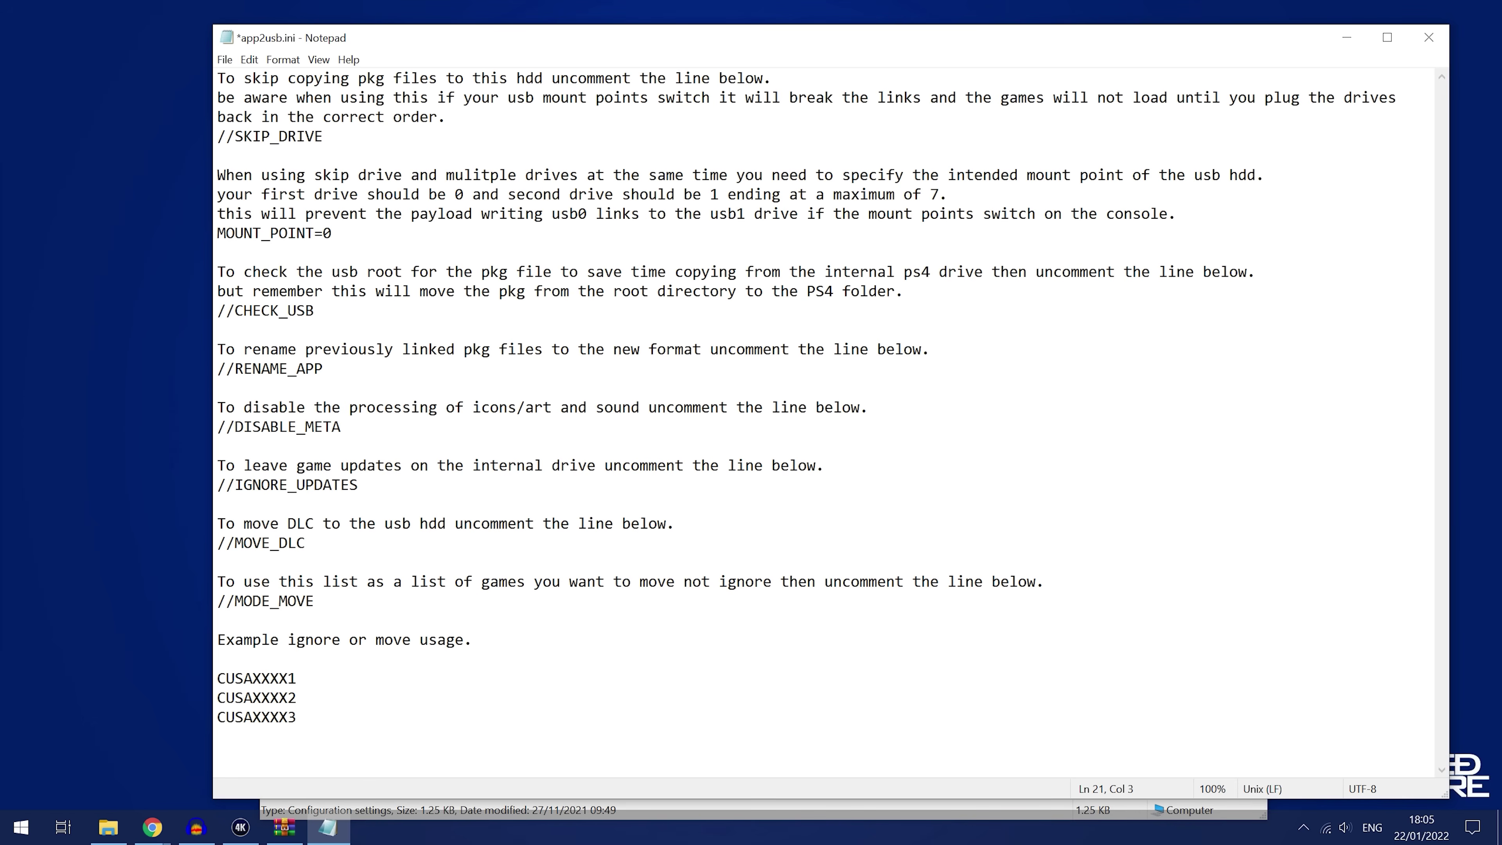
key(BackSpace)
key(BackSpace)
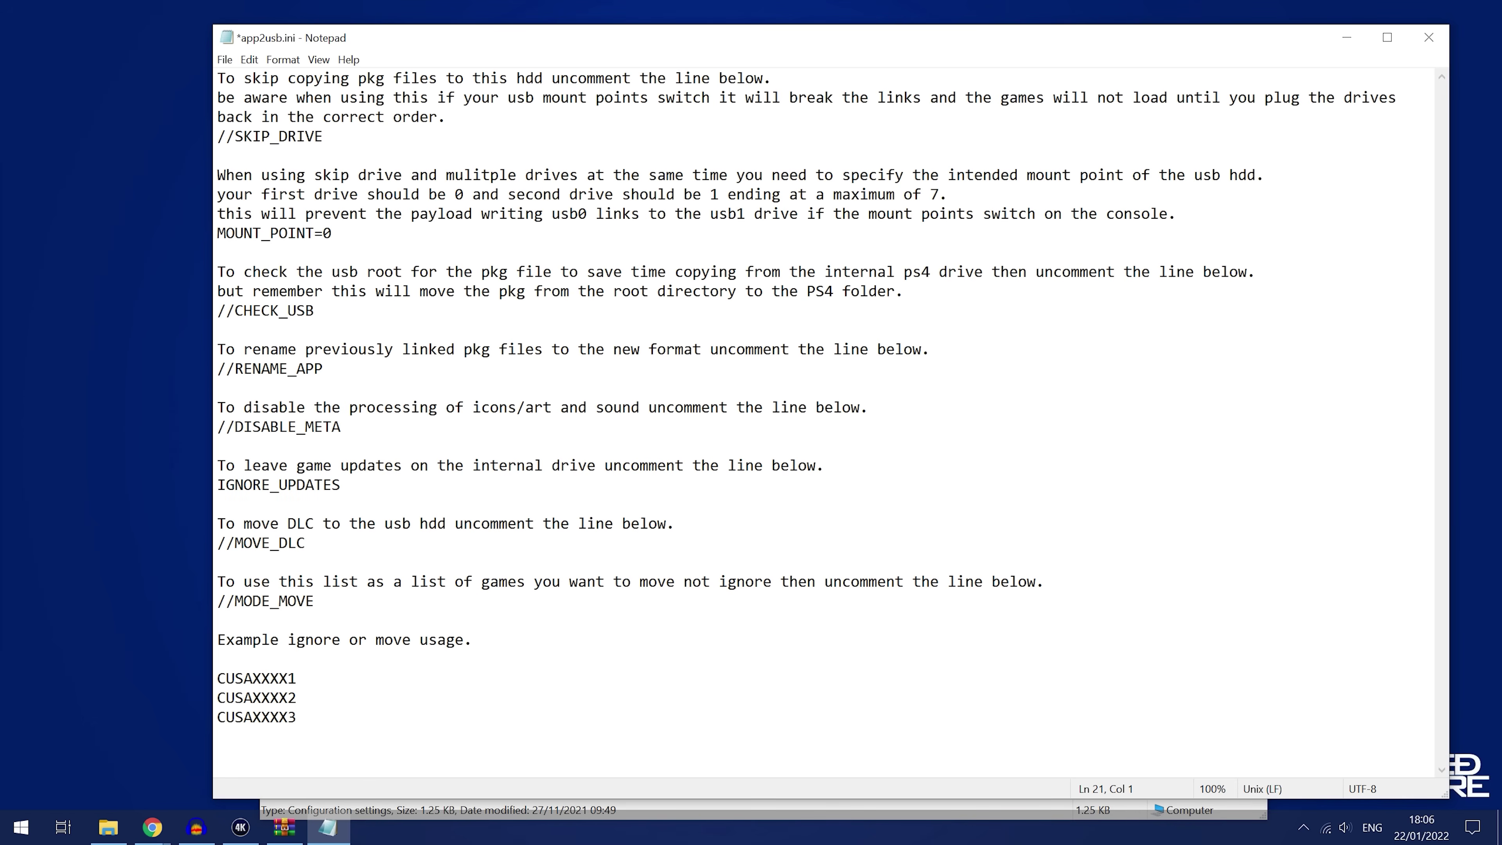
text(//)
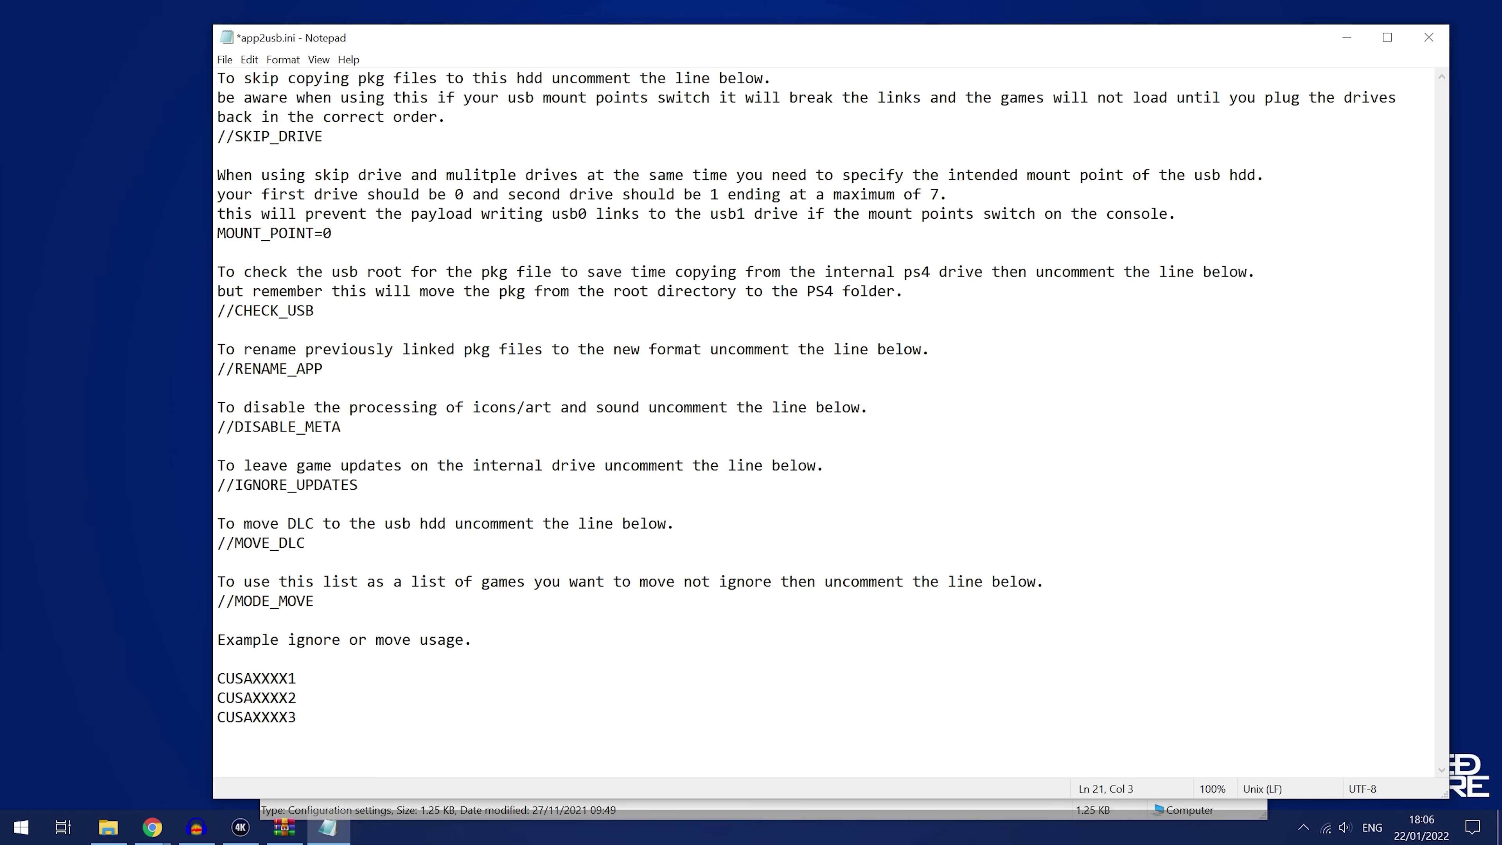
Step: Try uncommenting the DISABLE_META line, then restore its leading slashes
double_click(262, 543)
key(Up)
key(Up)
key(Up)
key(Up)
key(Up)
key(Up)
key(Home)
key(shift+End)
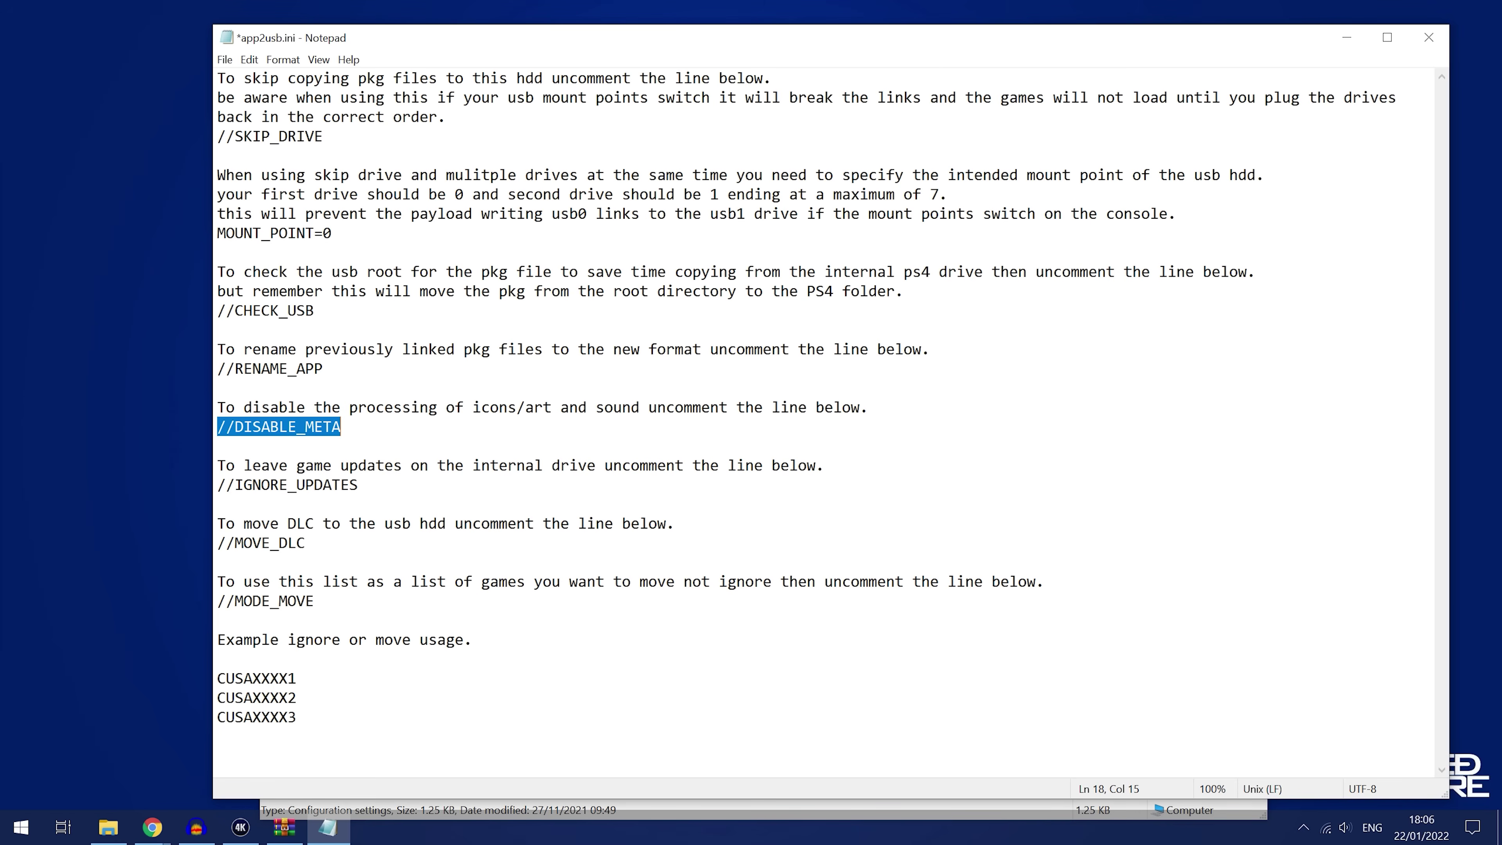
key(Home)
key(Delete)
key(Delete)
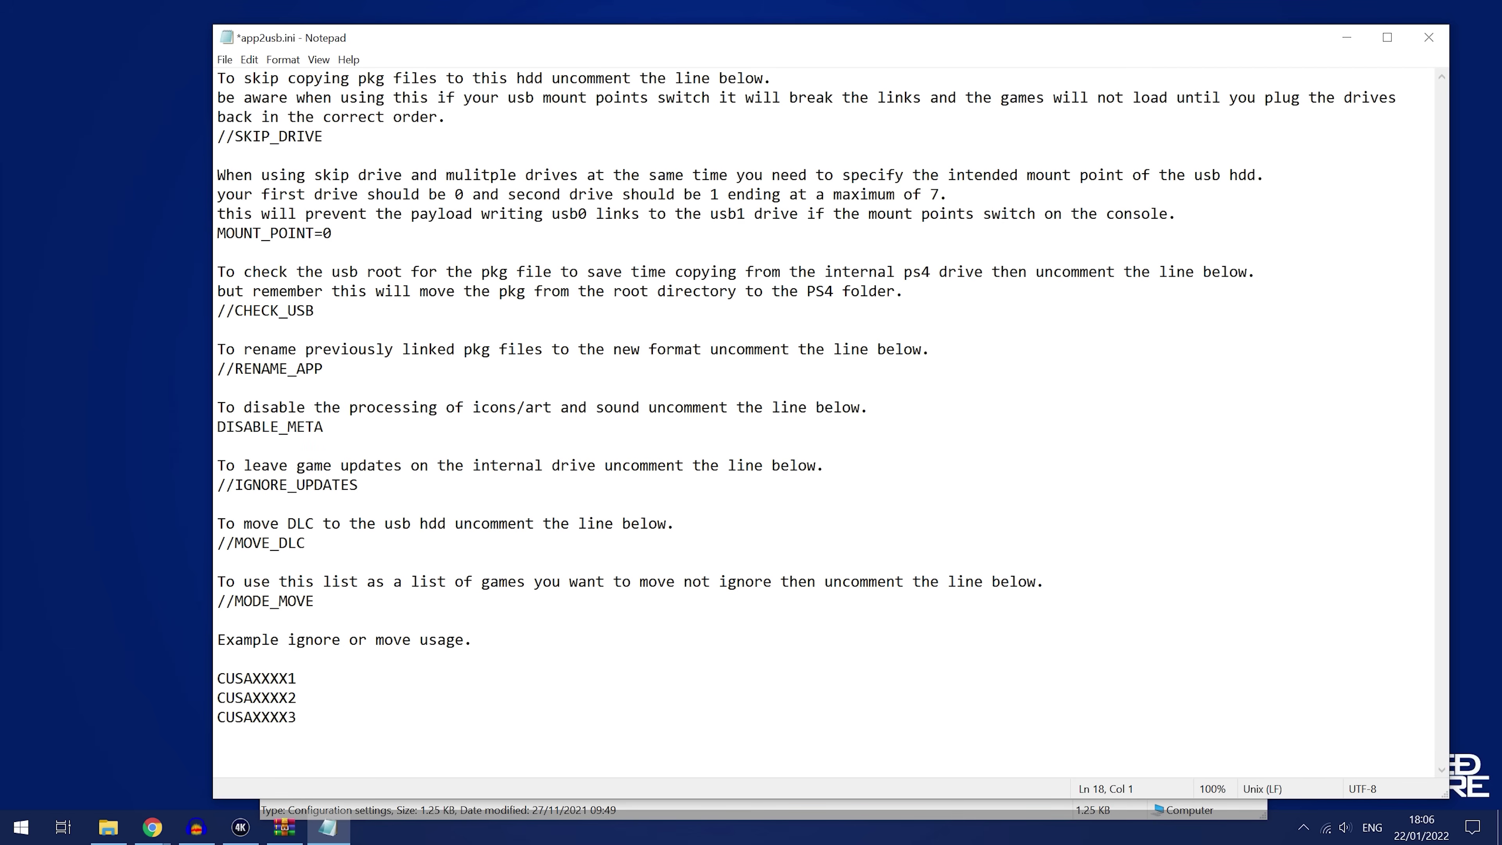
text(//)
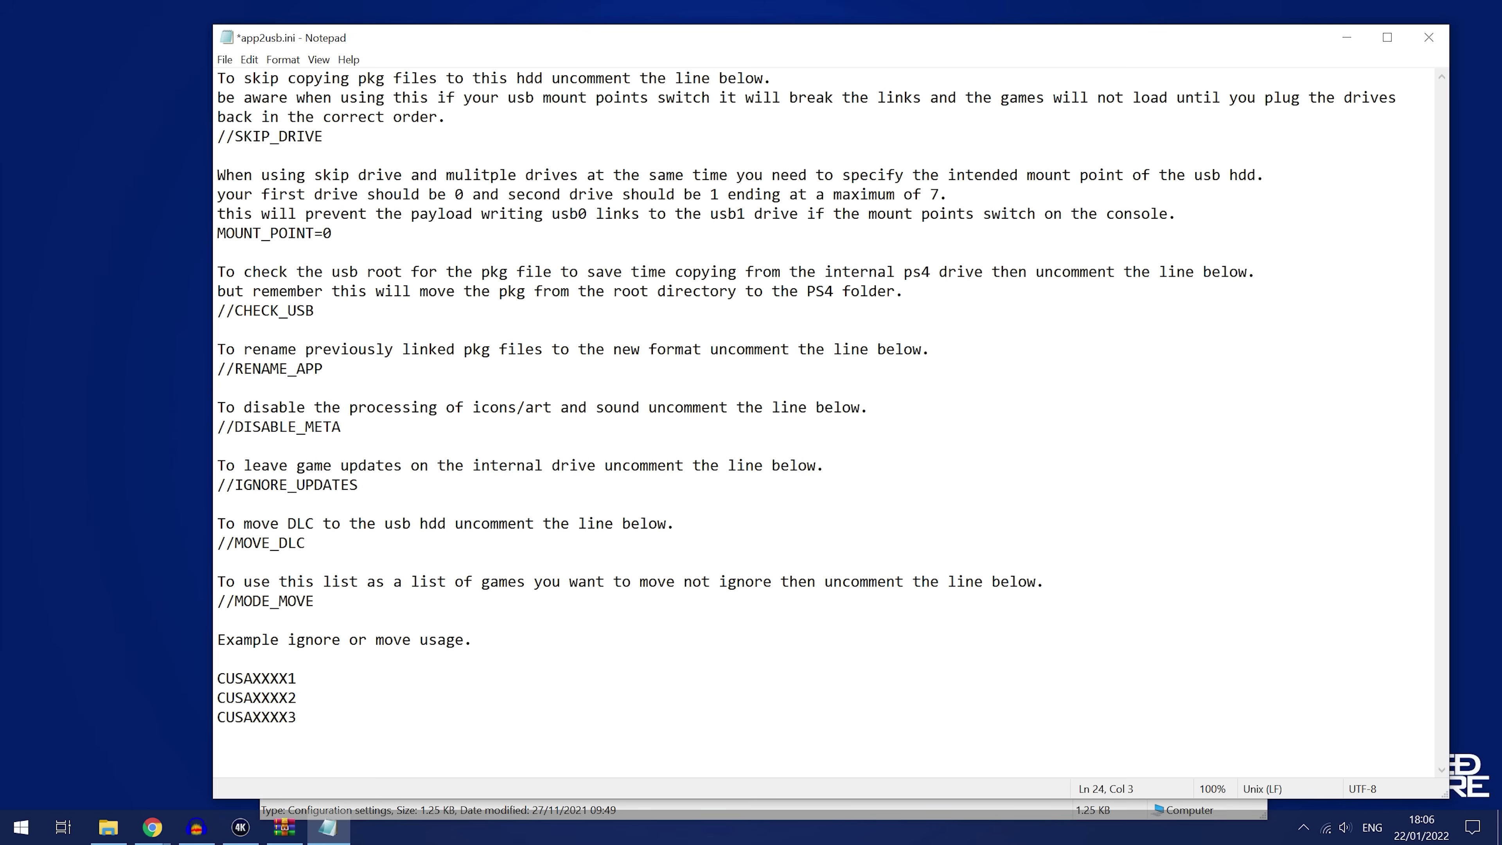
Step: Examine the MODE_MOVE option and the example list of title IDs at the end of app2usb.ini
drag(314, 601, 203, 609)
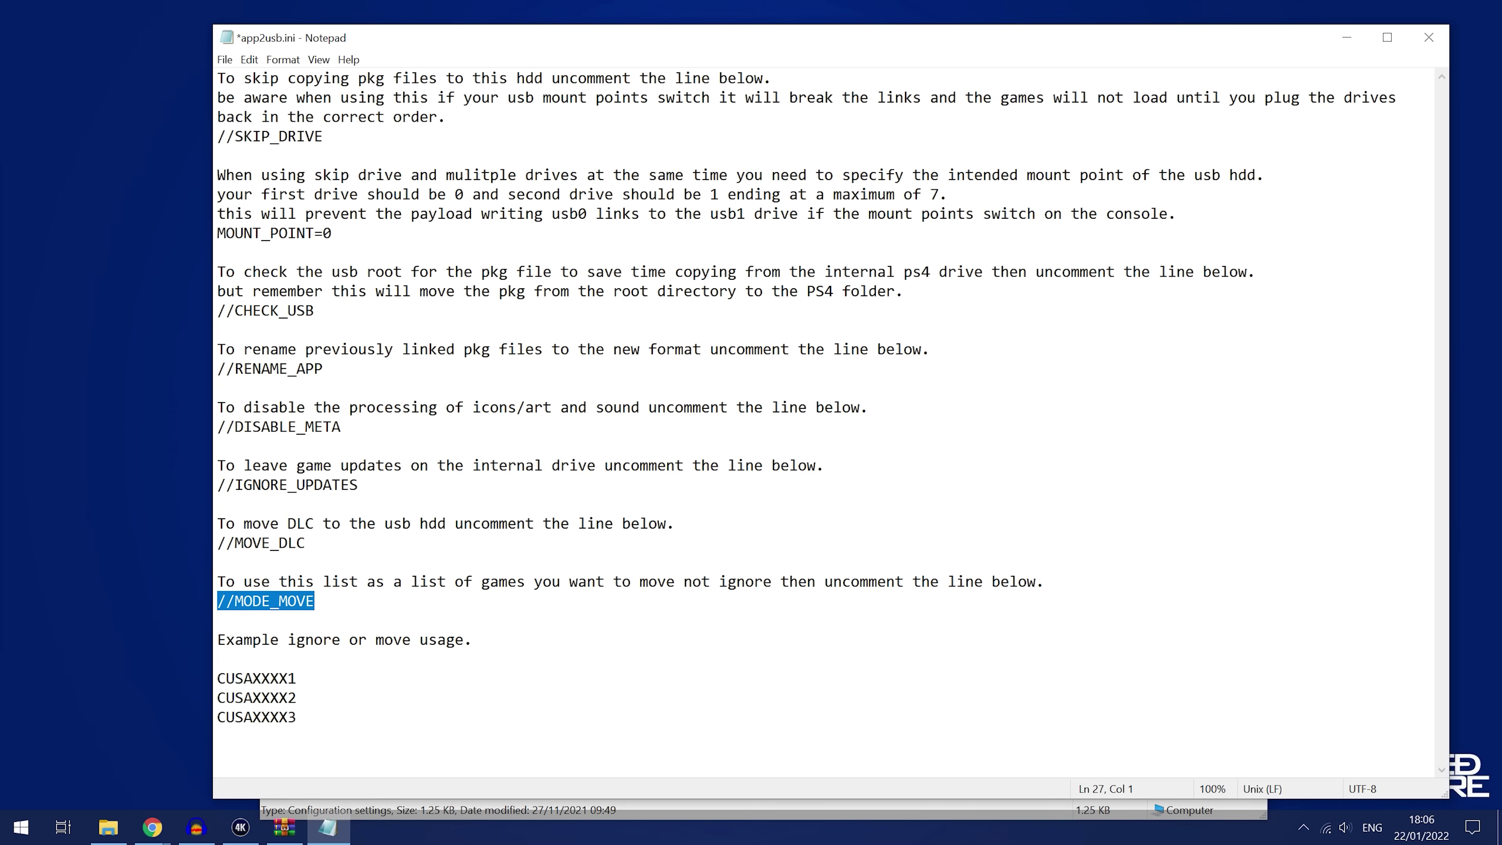
click(253, 582)
click(314, 601)
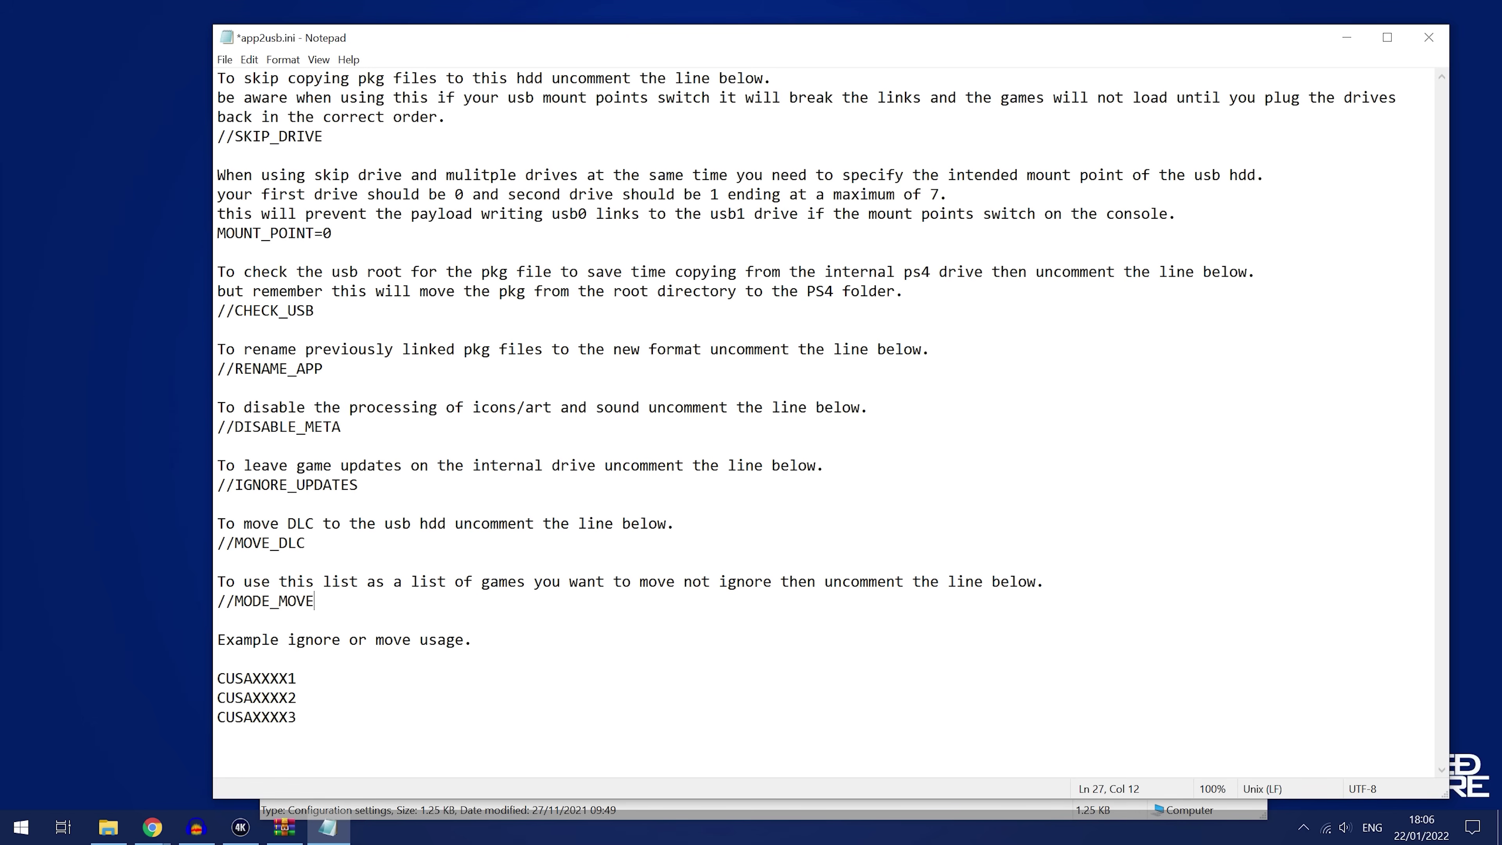
double_click(271, 679)
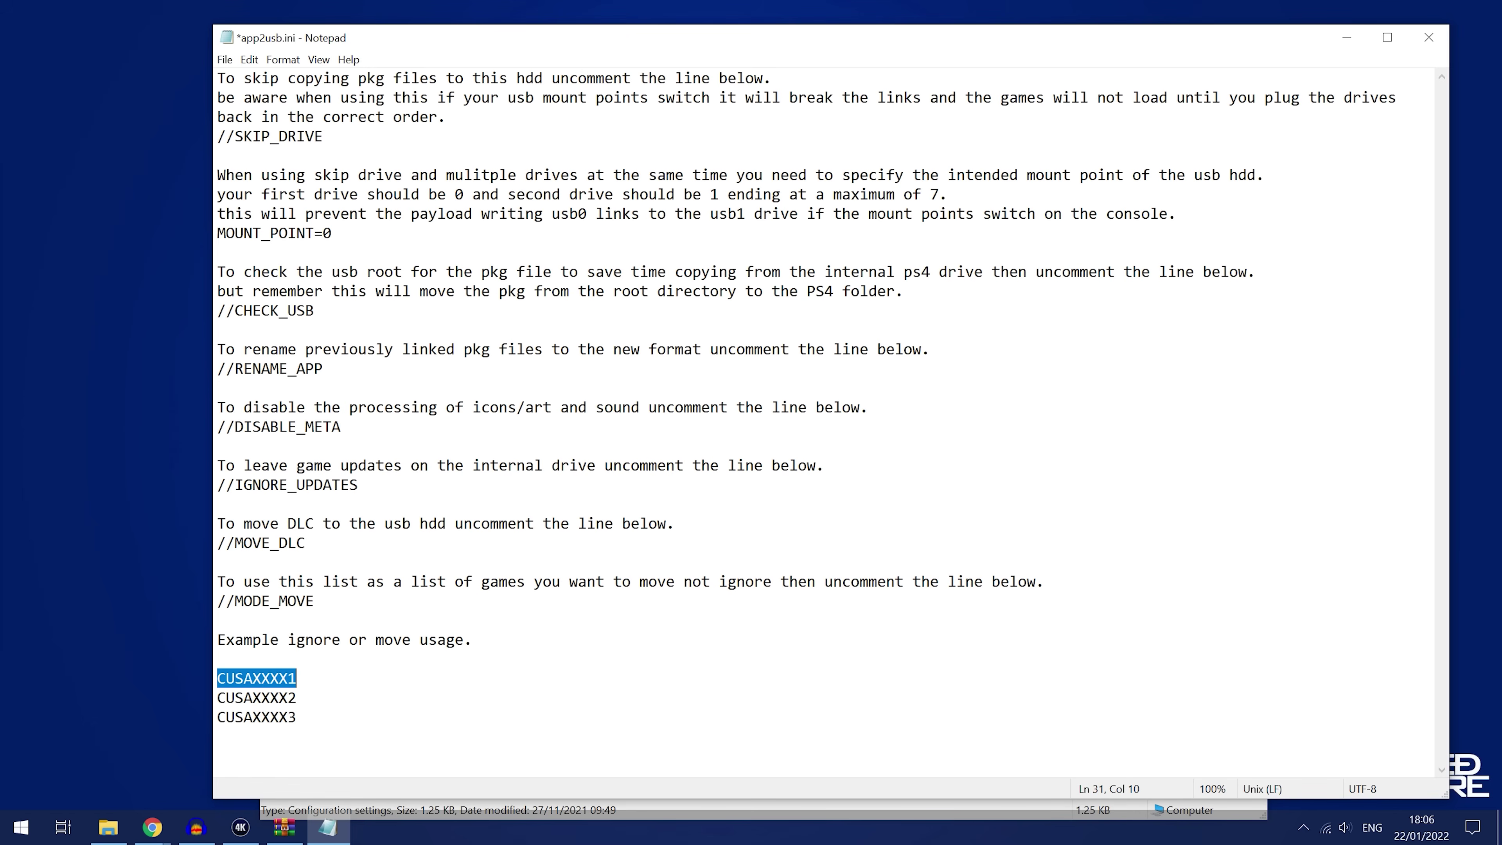
double_click(270, 698)
click(270, 717)
double_click(266, 679)
Step: Check the games' title IDs on the captured PS4 screen and change the first example ID in app2usb.ini to CUSA14123
click(1346, 37)
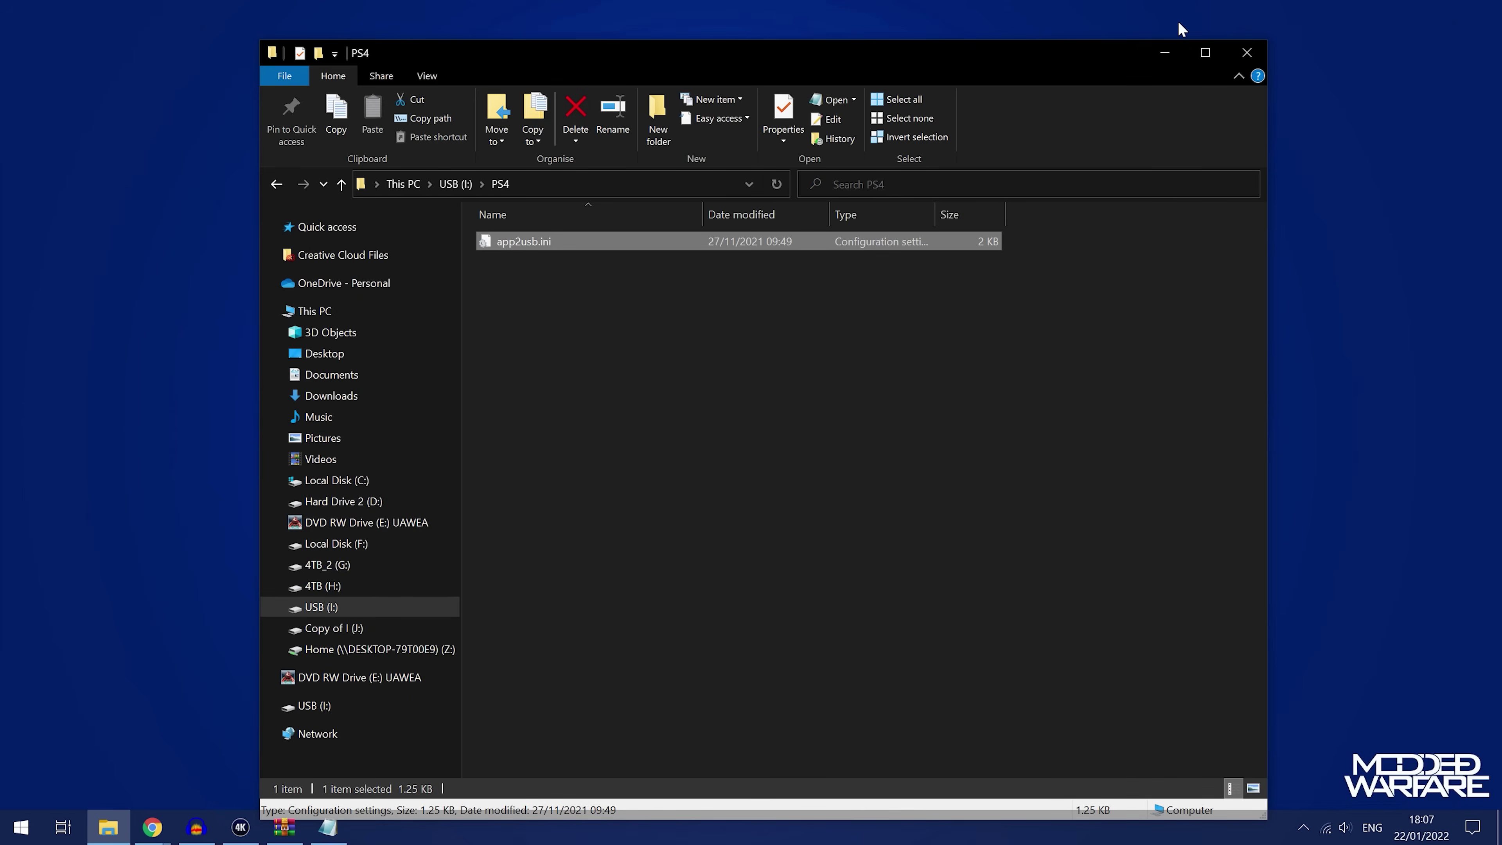
click(1159, 55)
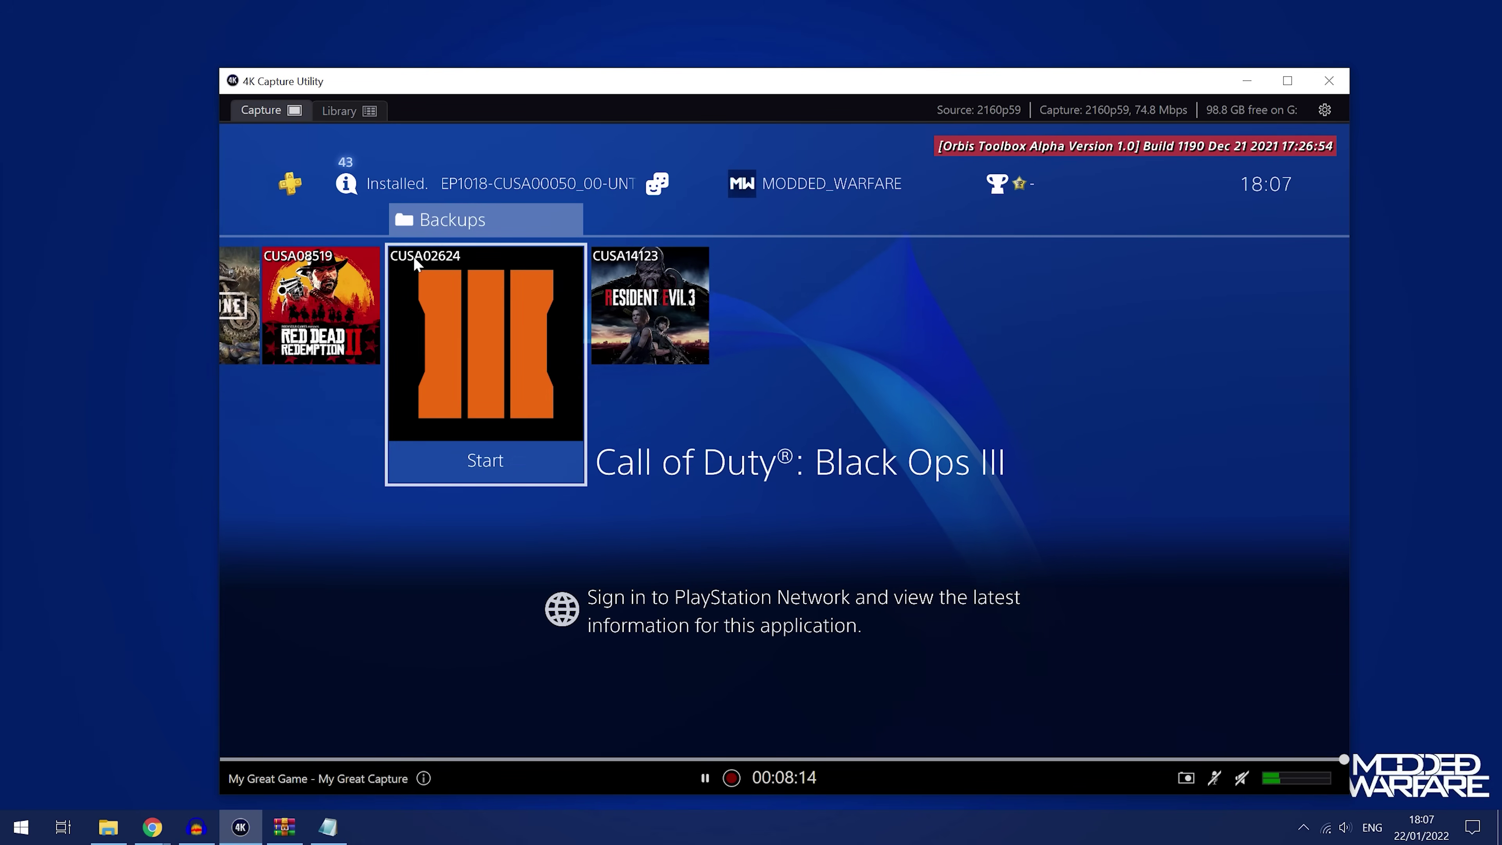
click(329, 828)
key(Right)
key(shift+Left)
key(shift+Left)
key(shift+Left)
key(shift+Left)
key(shift+Left)
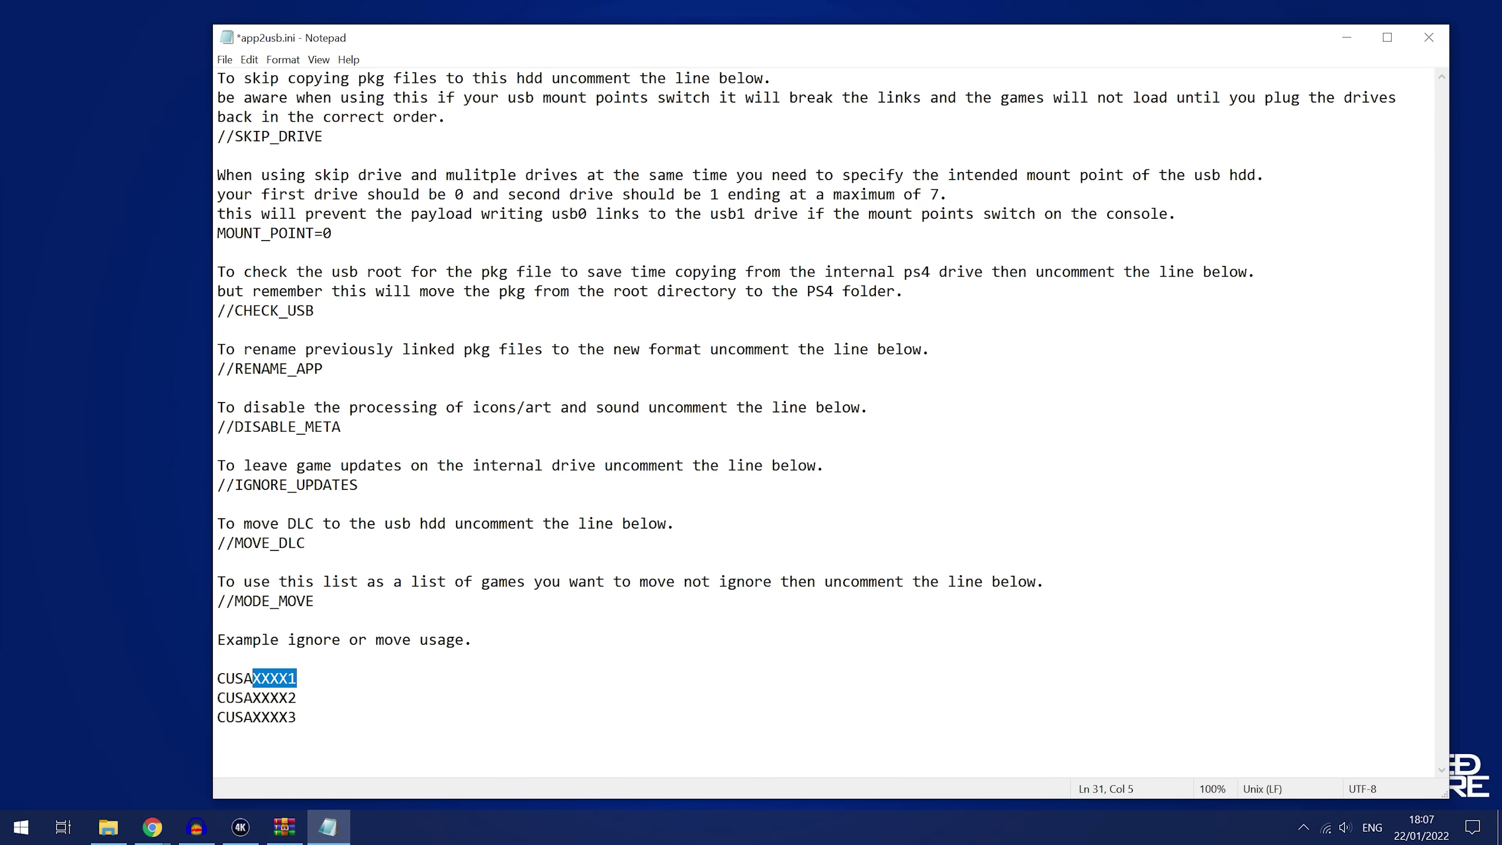
text(14123)
Step: Change the second example ID to CUSA02624, delete the third example line and save app2usb.ini
key(BackSpace)
key(BackSpace)
key(BackSpace)
key(BackSpace)
key(BackSpace)
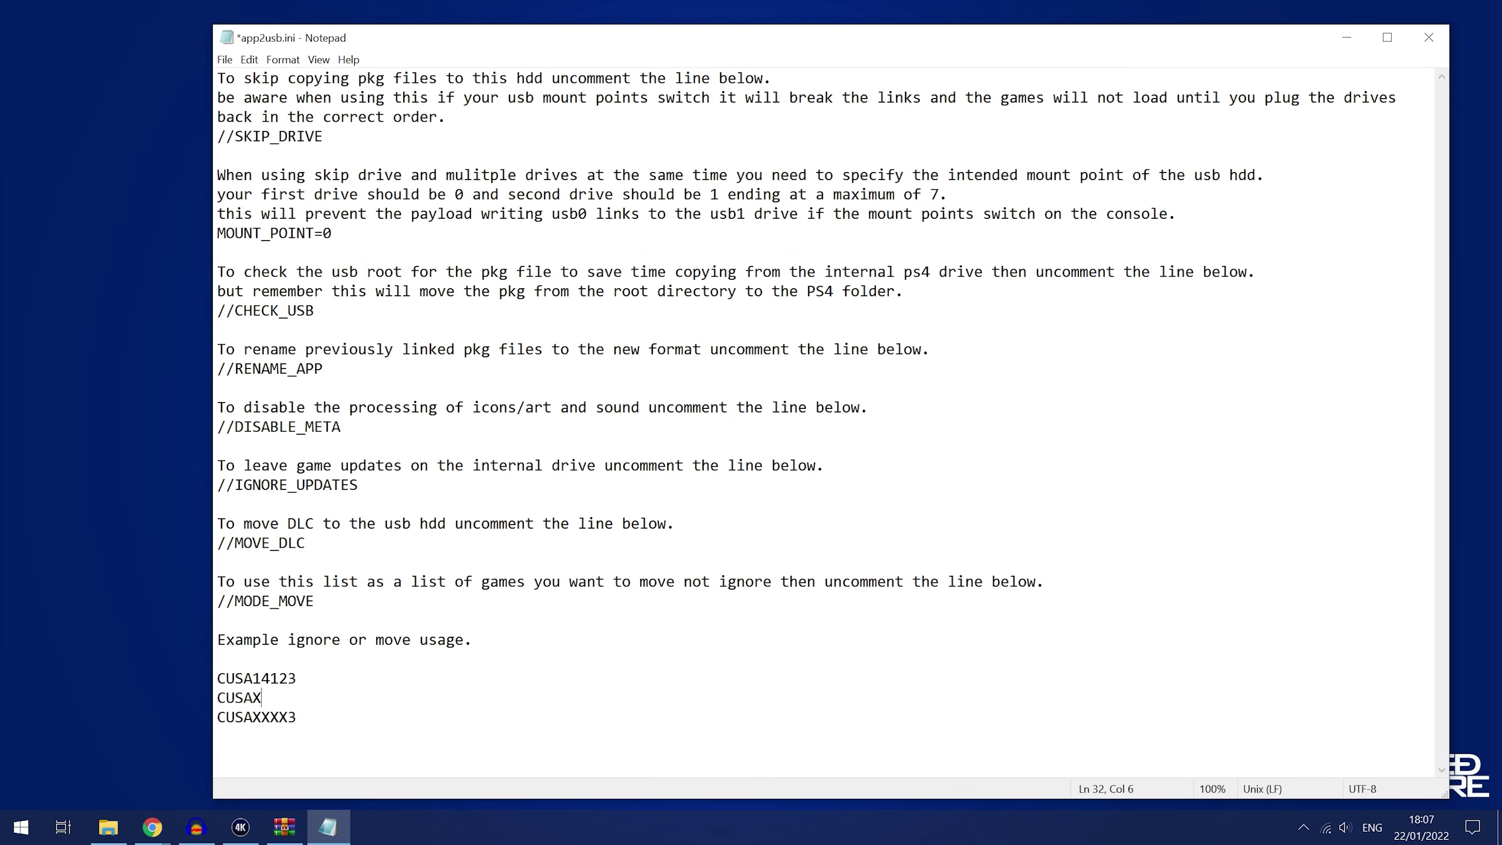
text(02624)
key(Down)
key(shift+Home)
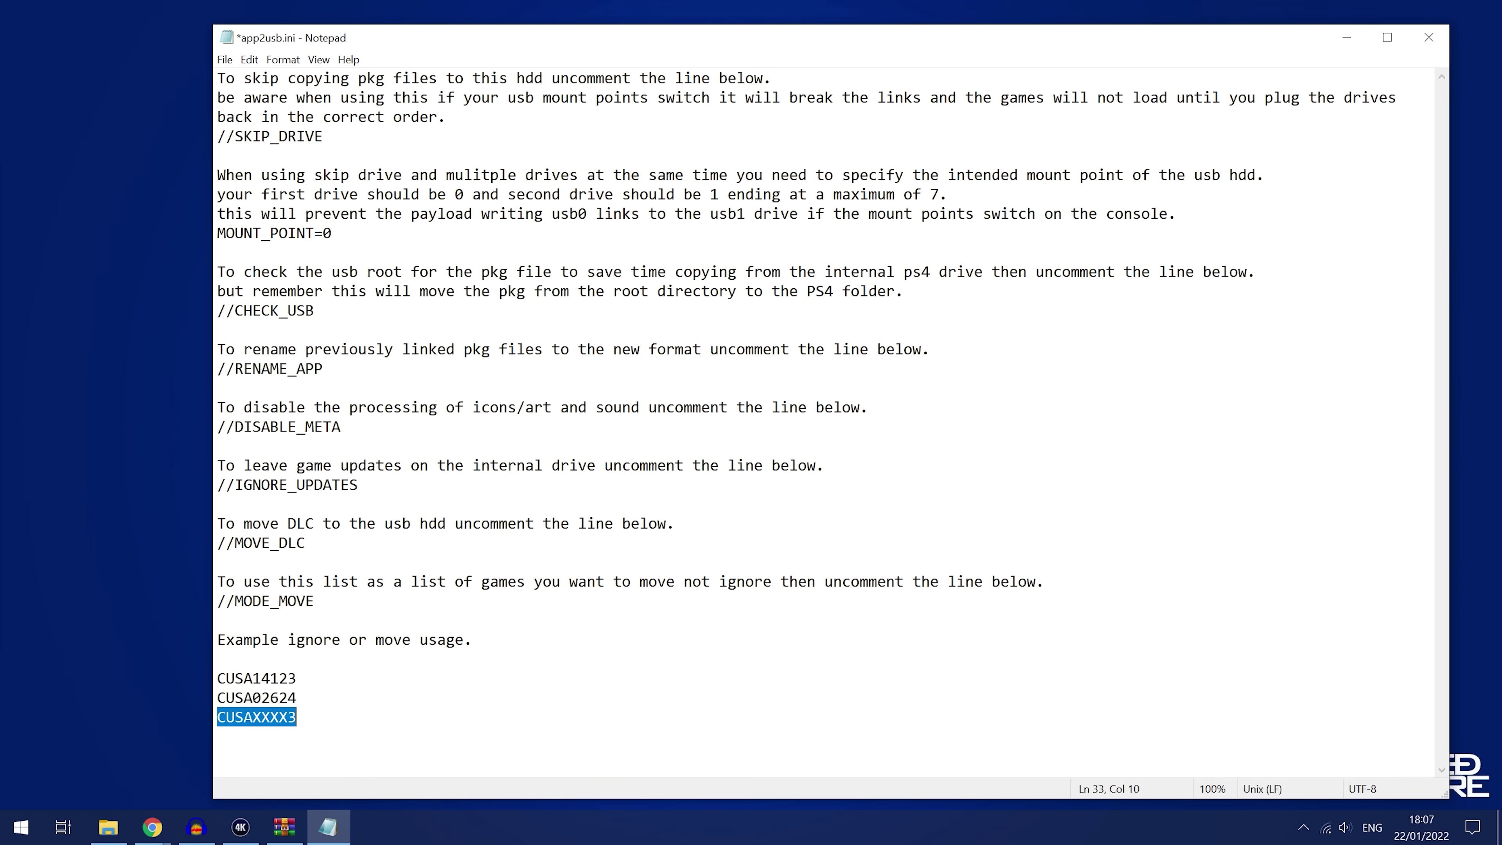
key(BackSpace)
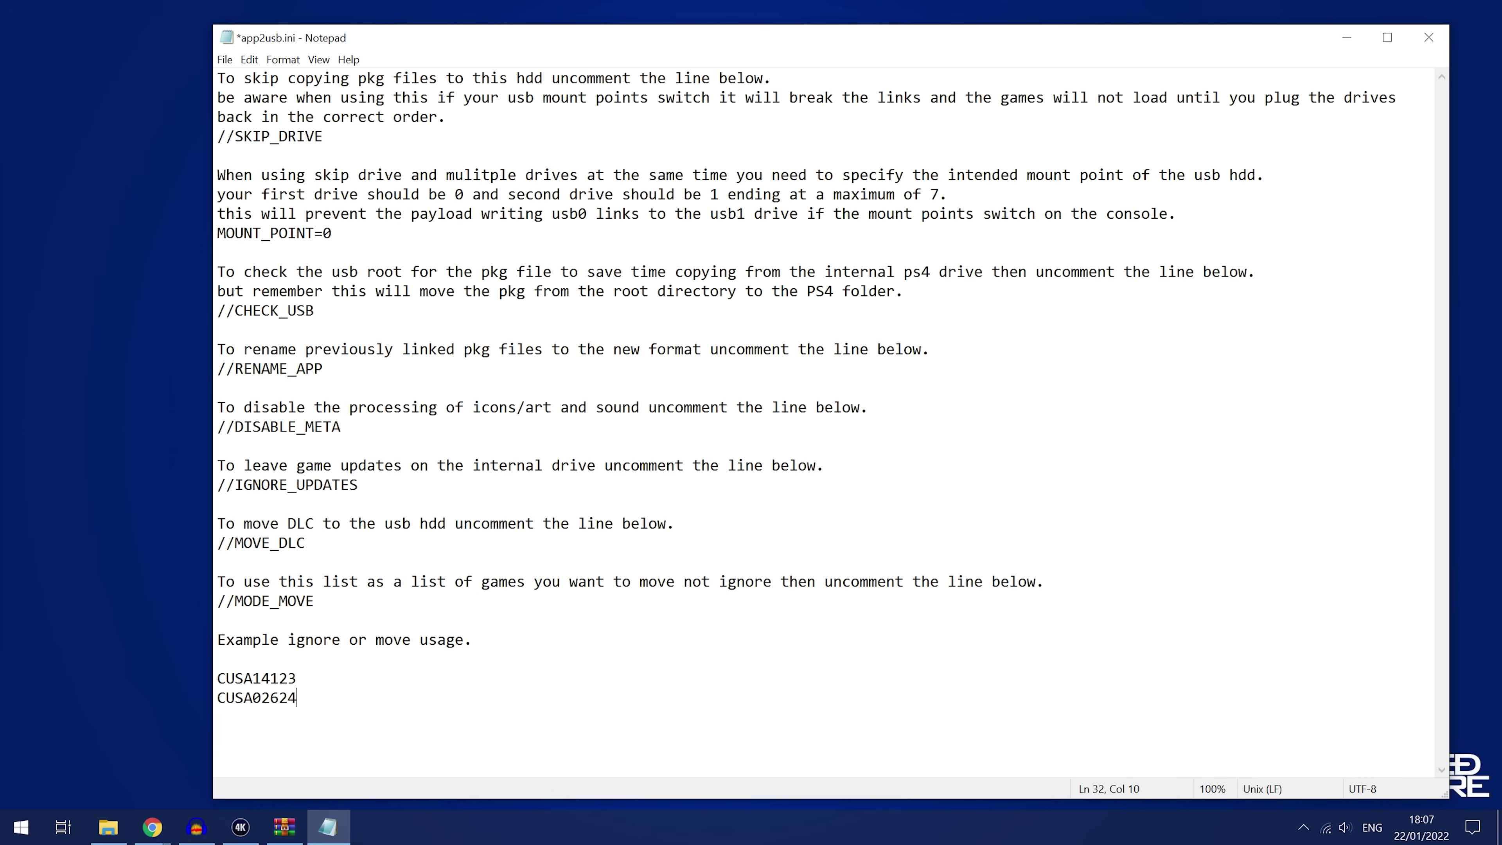
key(ctrl+s)
Step: Uncomment the MODE_MOVE line and check the title IDs listed beneath it
drag(235, 601, 217, 601)
key(Delete)
key(Down)
key(Down)
key(Down)
key(Down)
key(shift+End)
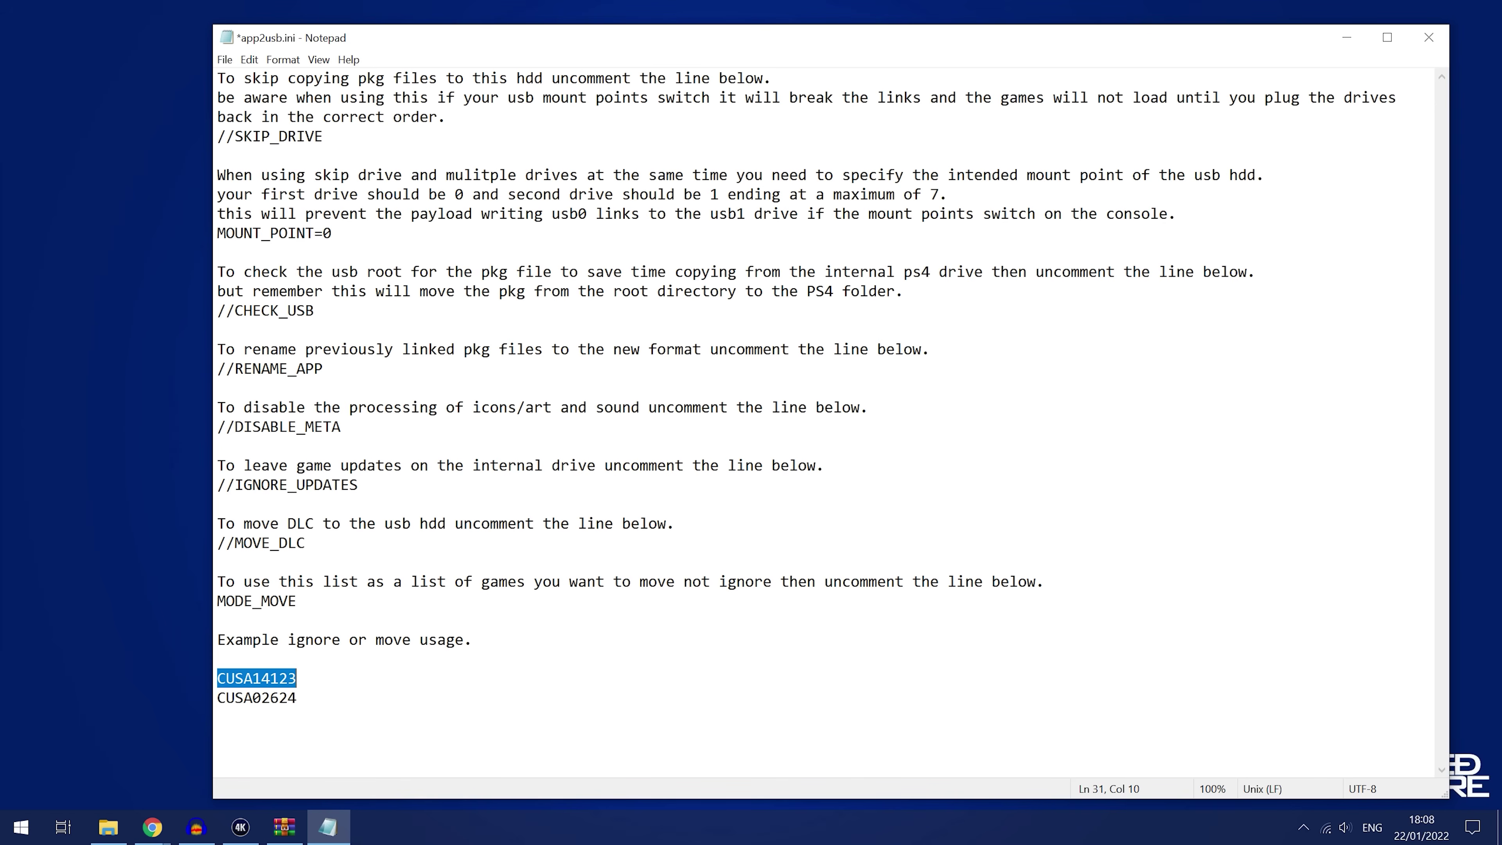
double_click(257, 699)
click(219, 602)
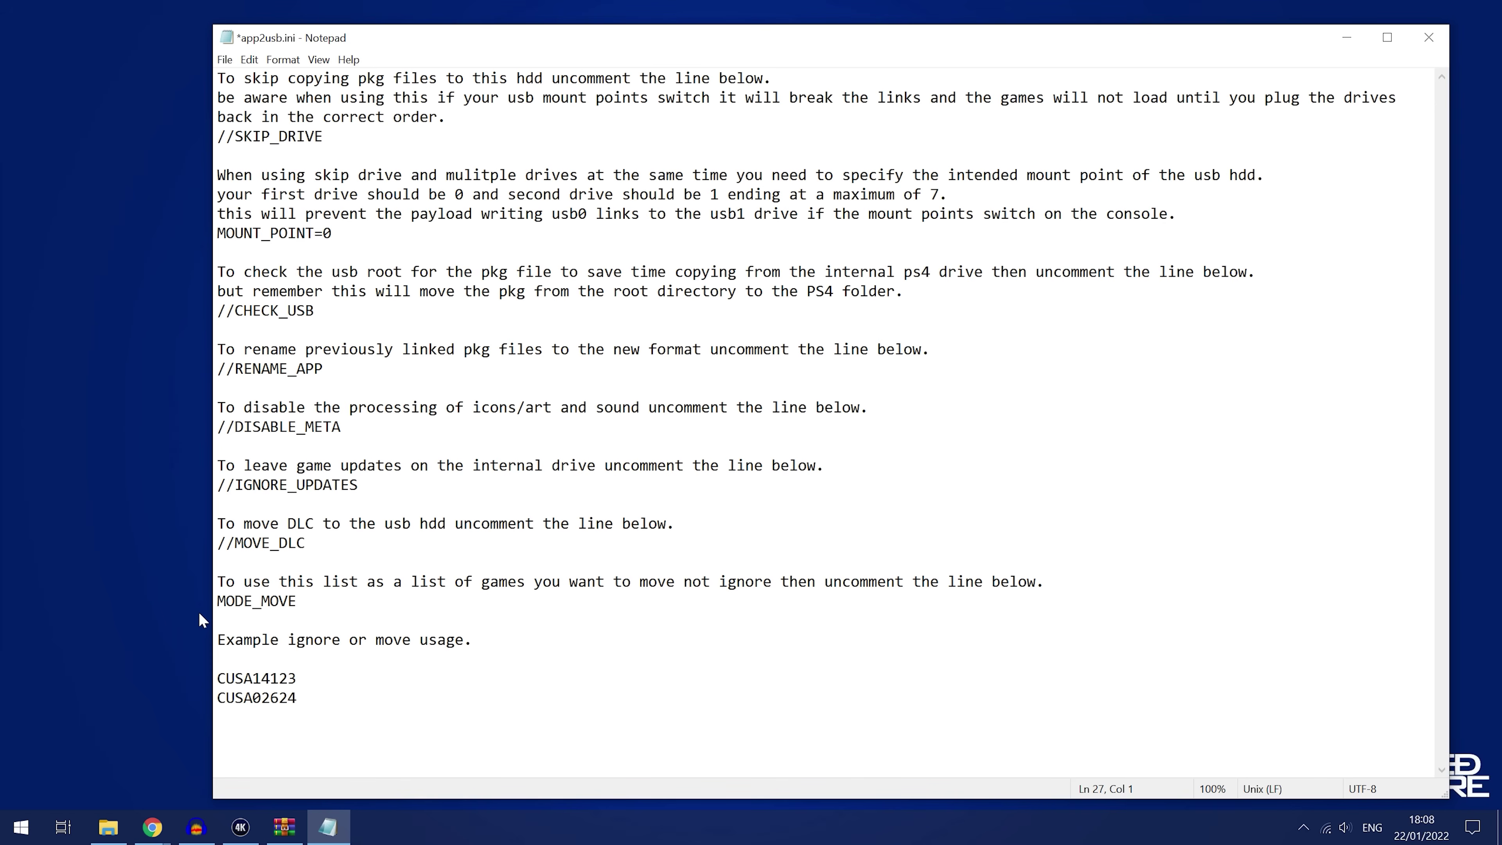
Step: Review the MODE_MOVE setting together with the CUSA14123 and CUSA02624 entries of the move list
double_click(257, 601)
key(Down)
key(Down)
key(Down)
key(Down)
key(Home)
key(shift+End)
key(Down)
key(Home)
key(shift+End)
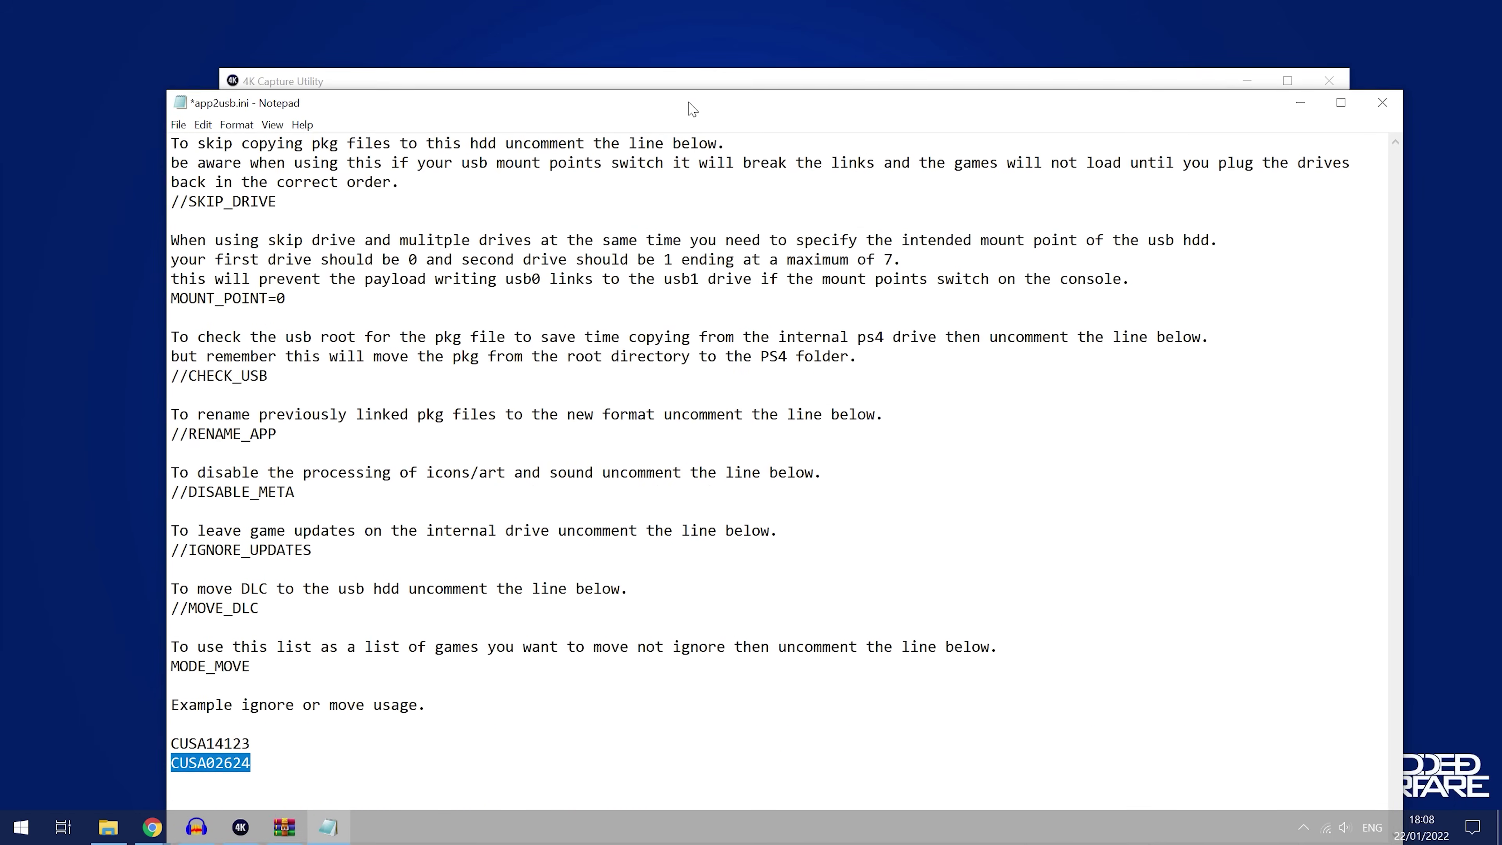
Step: Comment out the MODE_MOVE line in app2usb.ini with // and check the CUSA14123 entry beneath it
drag(694, 109, 675, 40)
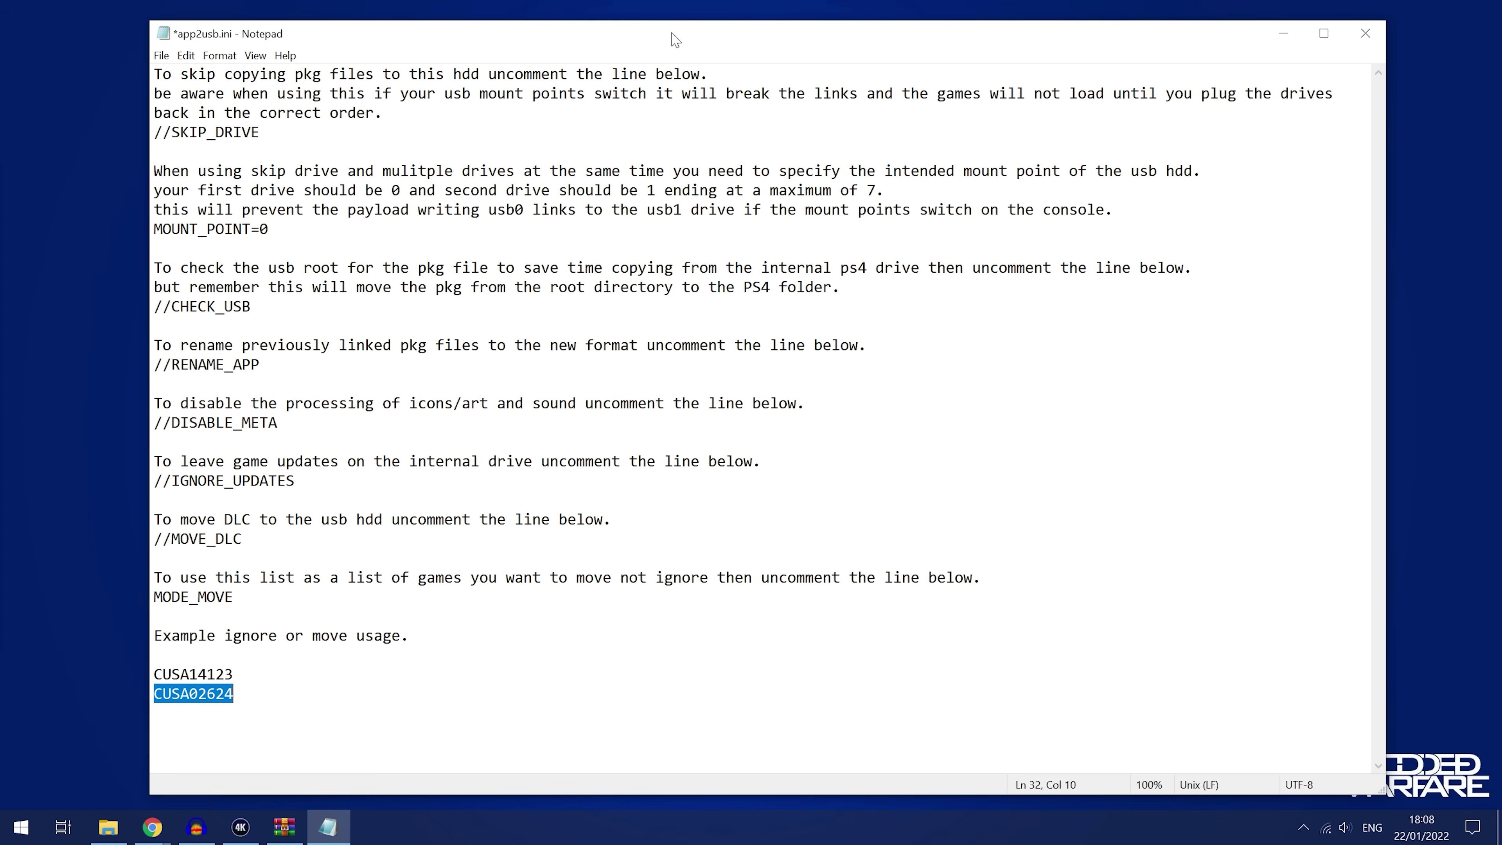
double_click(193, 596)
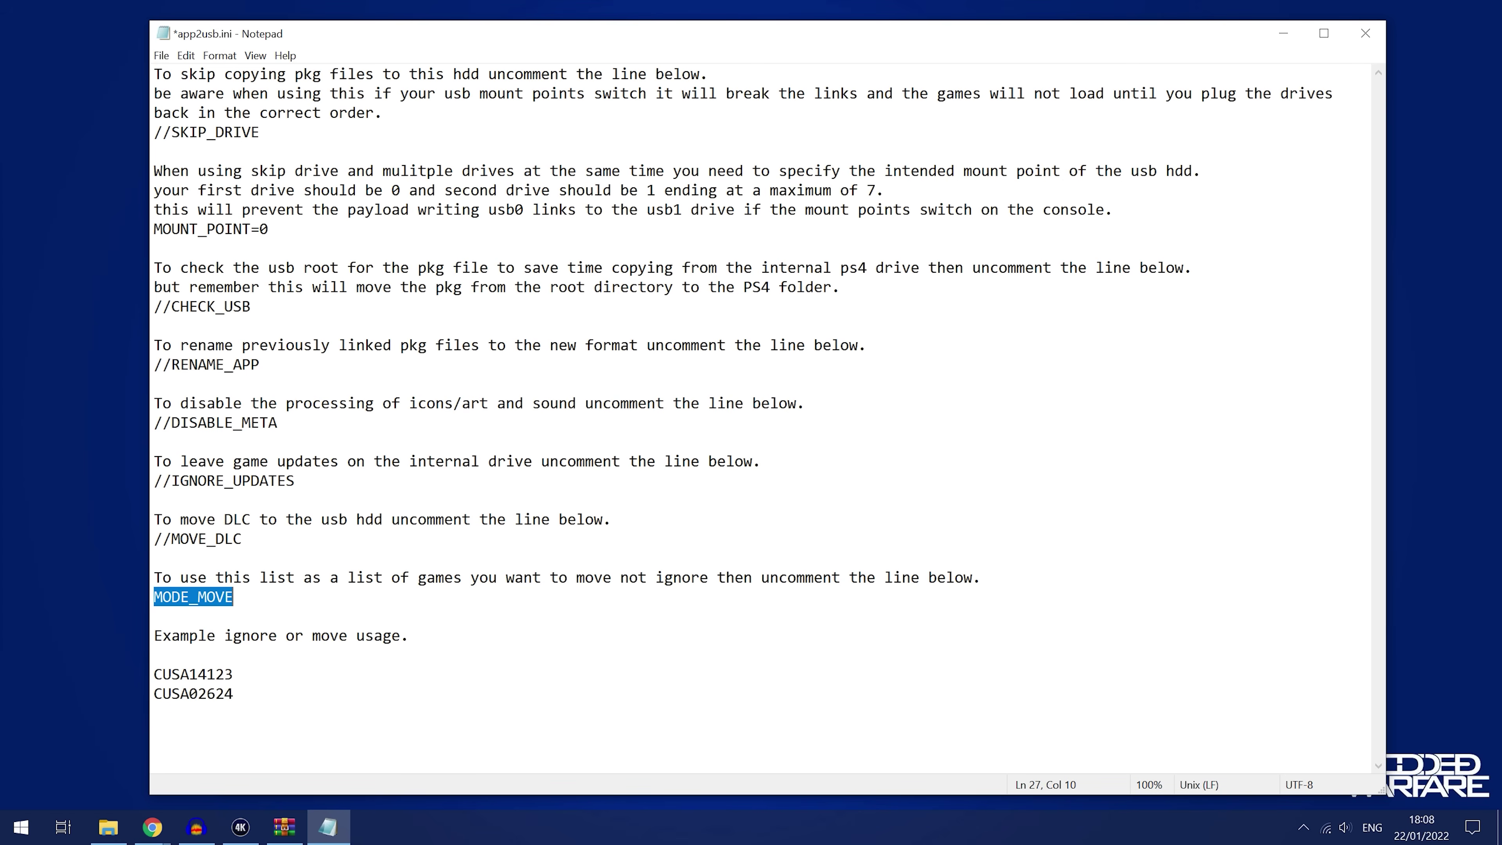
click(155, 596)
text(//)
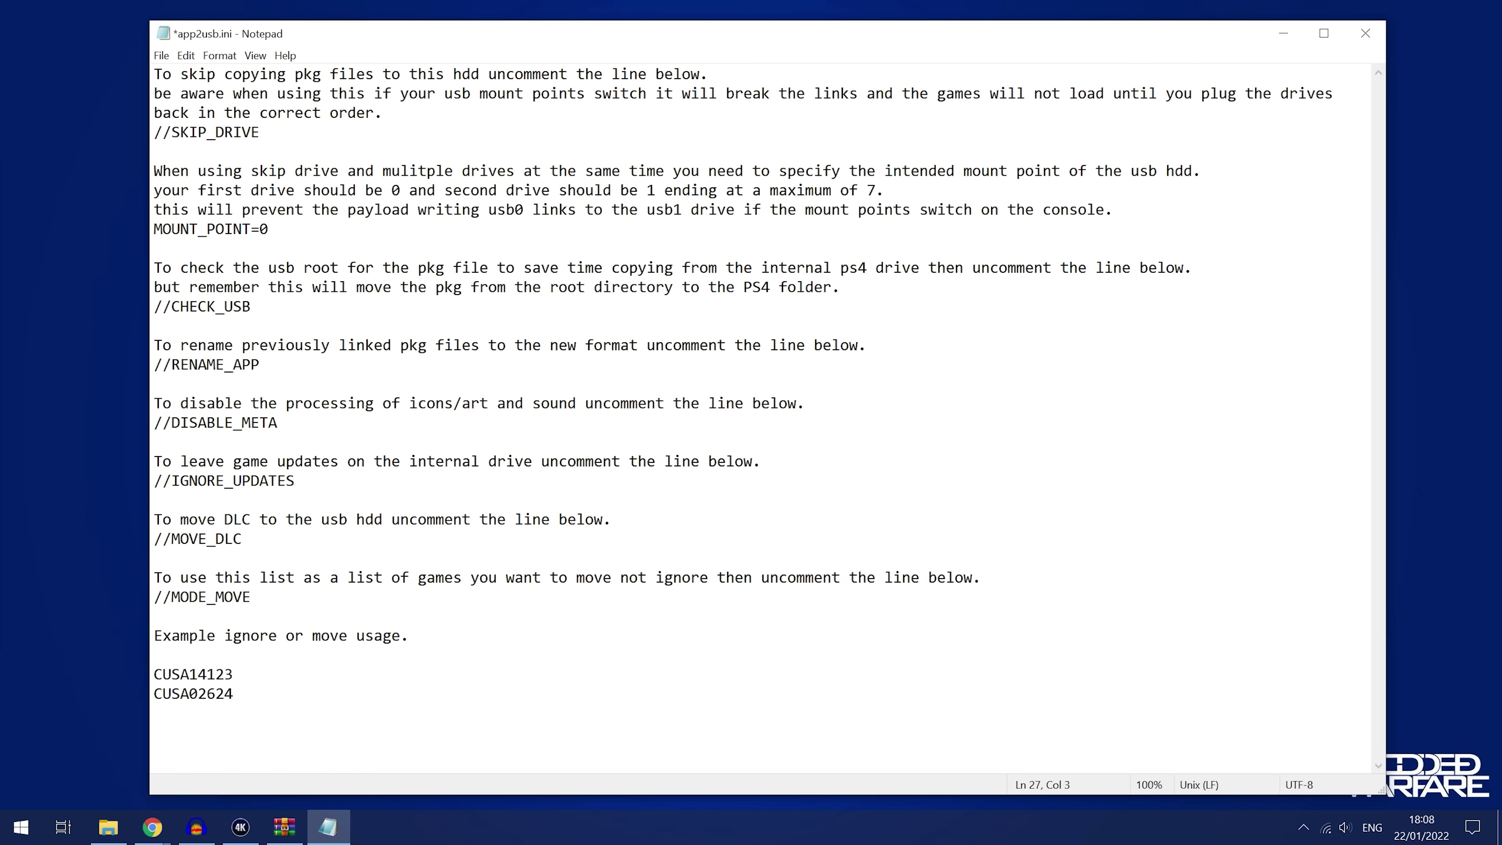
double_click(190, 674)
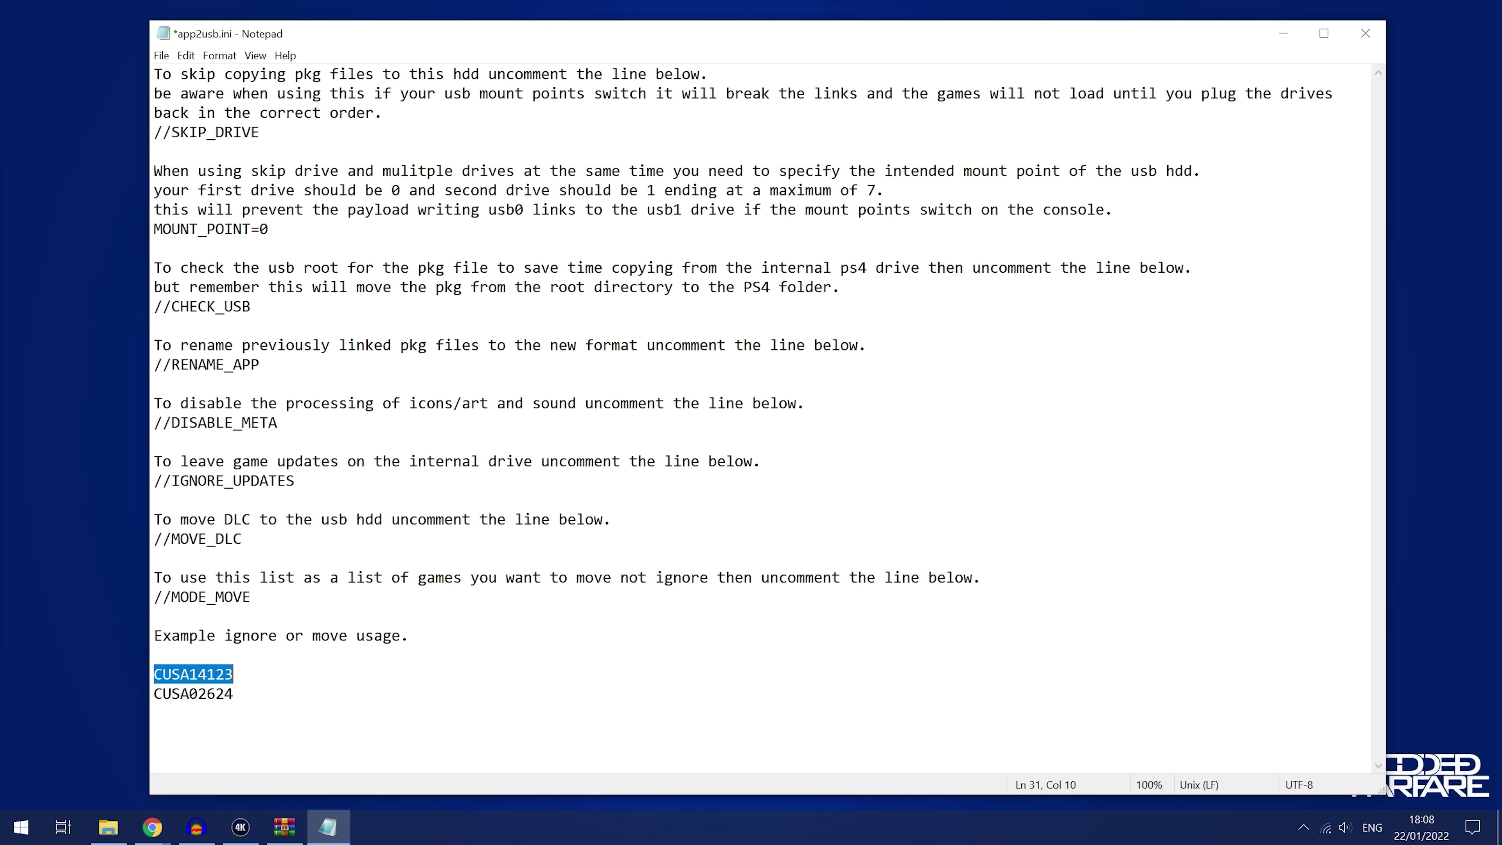
Step: Remove the // from the MODE_MOVE line again and check the CUSA14123 and CUSA02624 entries
click(172, 597)
key(BackSpace)
key(BackSpace)
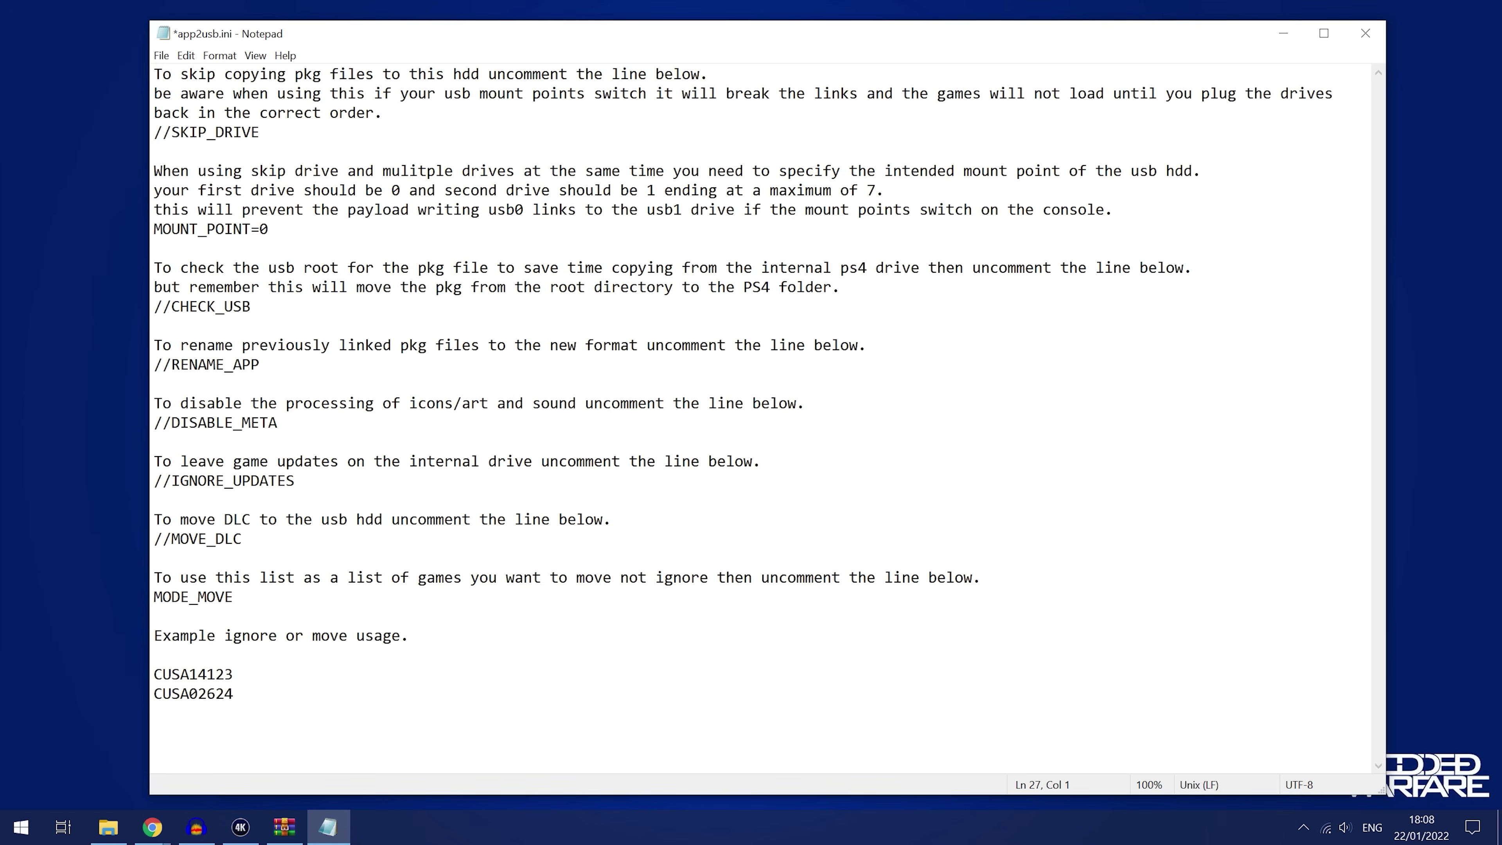
double_click(207, 675)
double_click(206, 694)
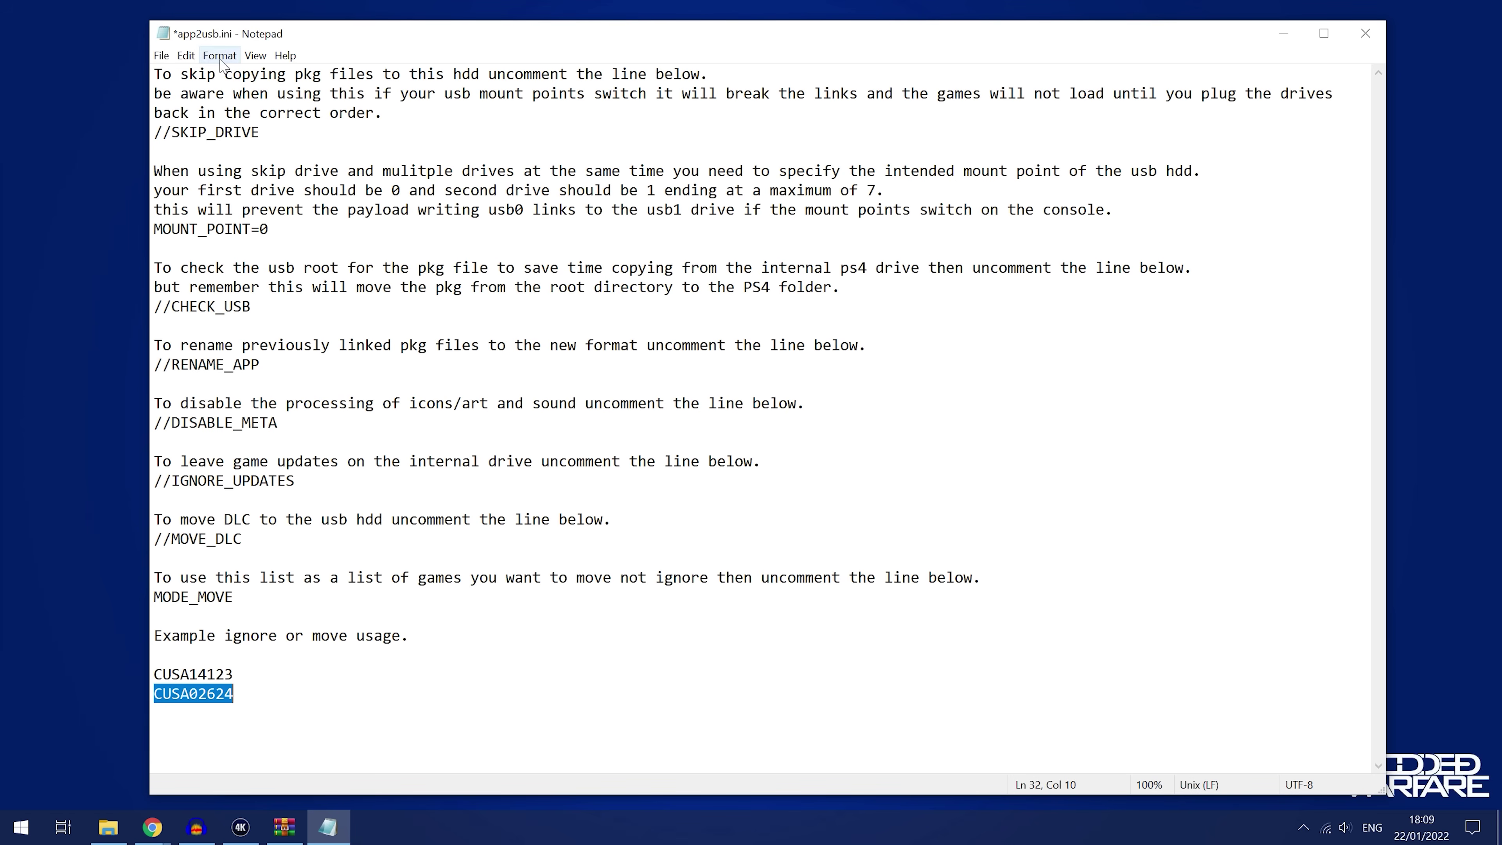
Step: Save app2usb.ini and close the file
click(161, 56)
click(191, 130)
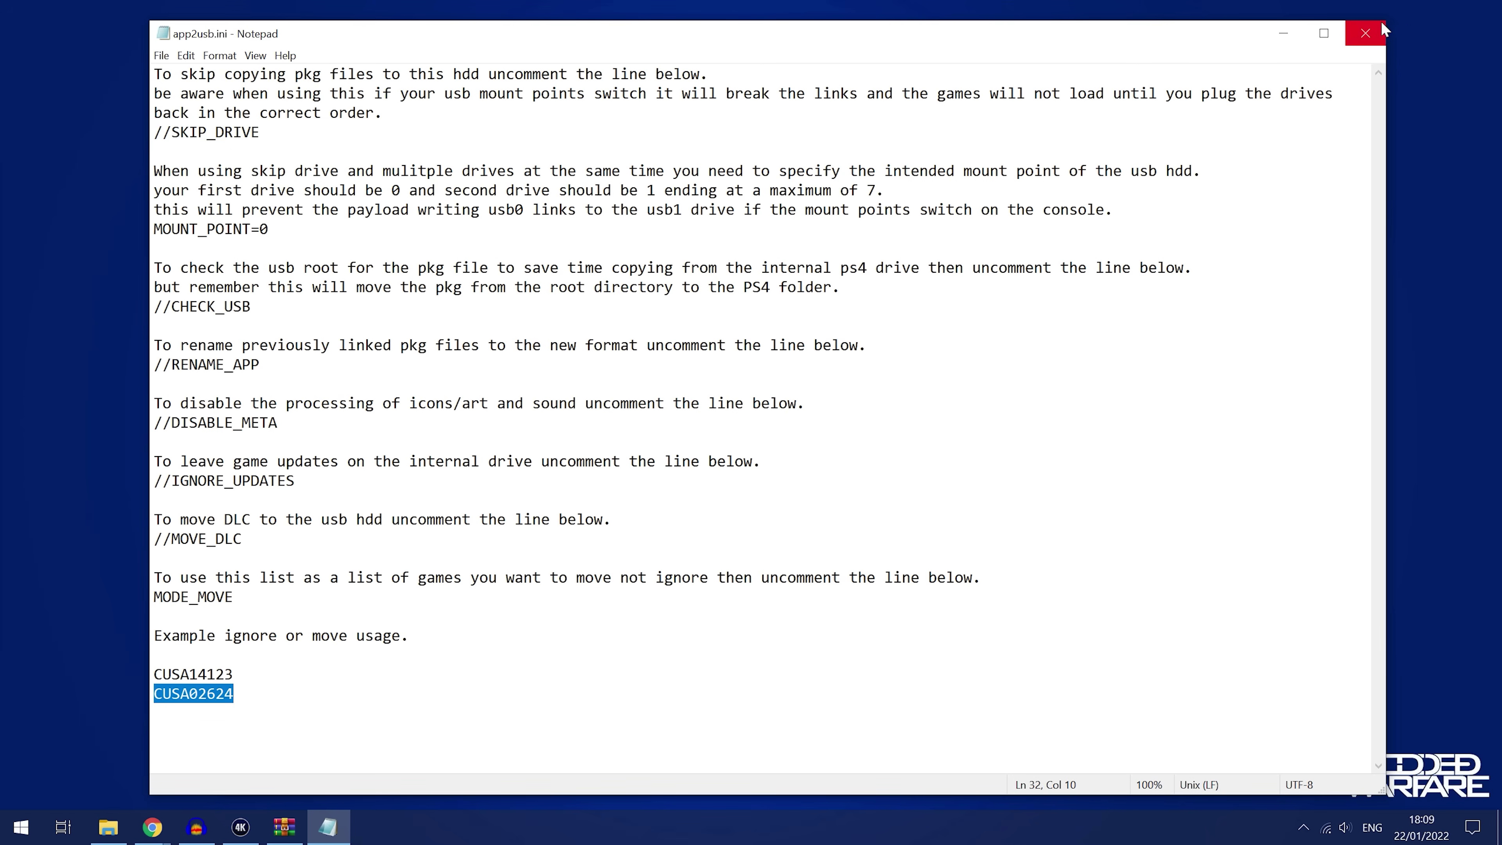
click(1365, 33)
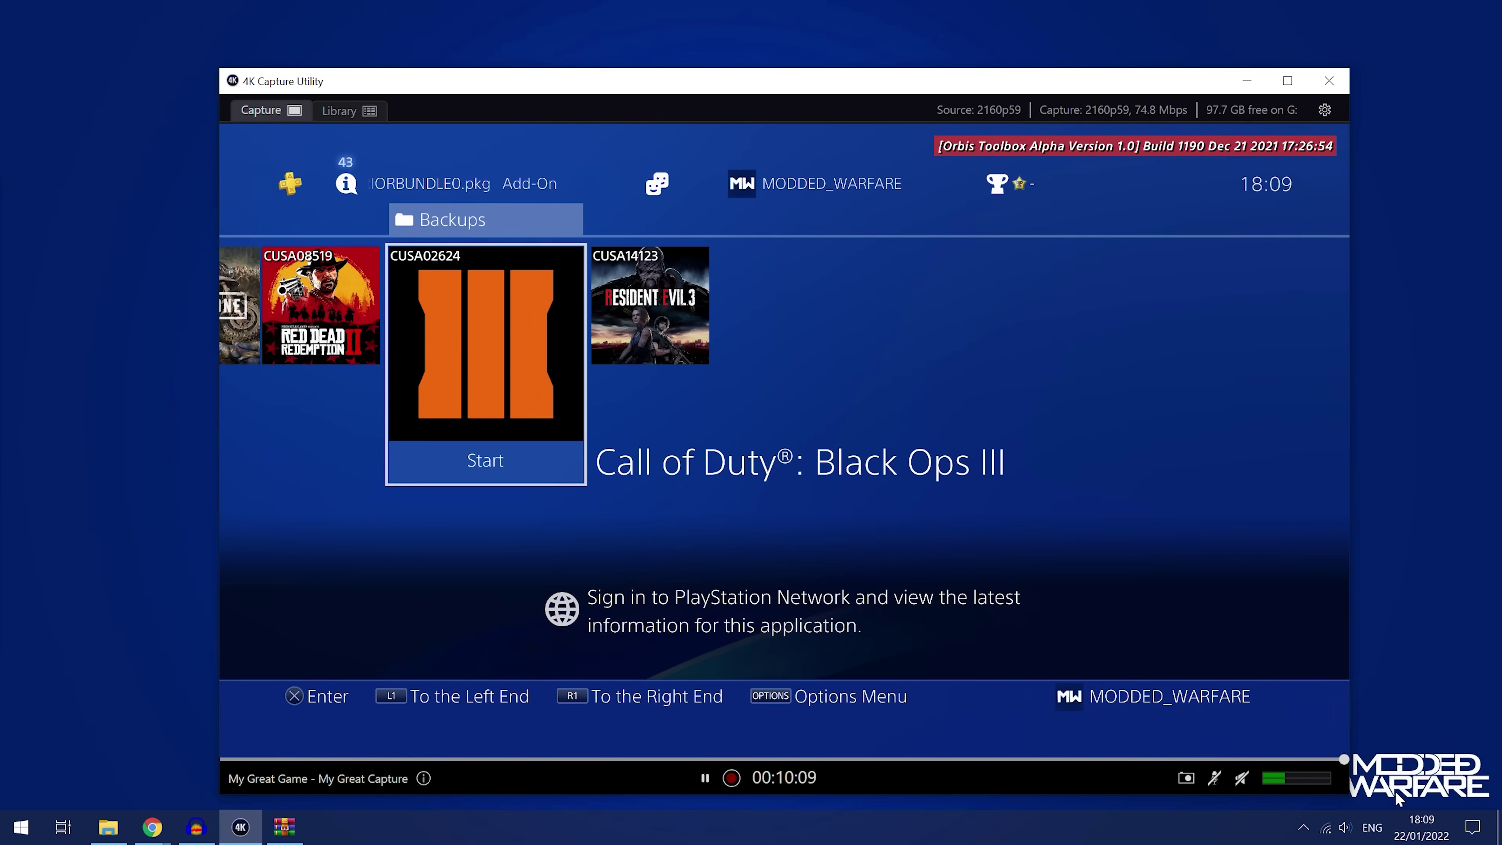
Step: Safely eject the USB drive from the computer
click(1303, 827)
click(1251, 721)
click(1269, 762)
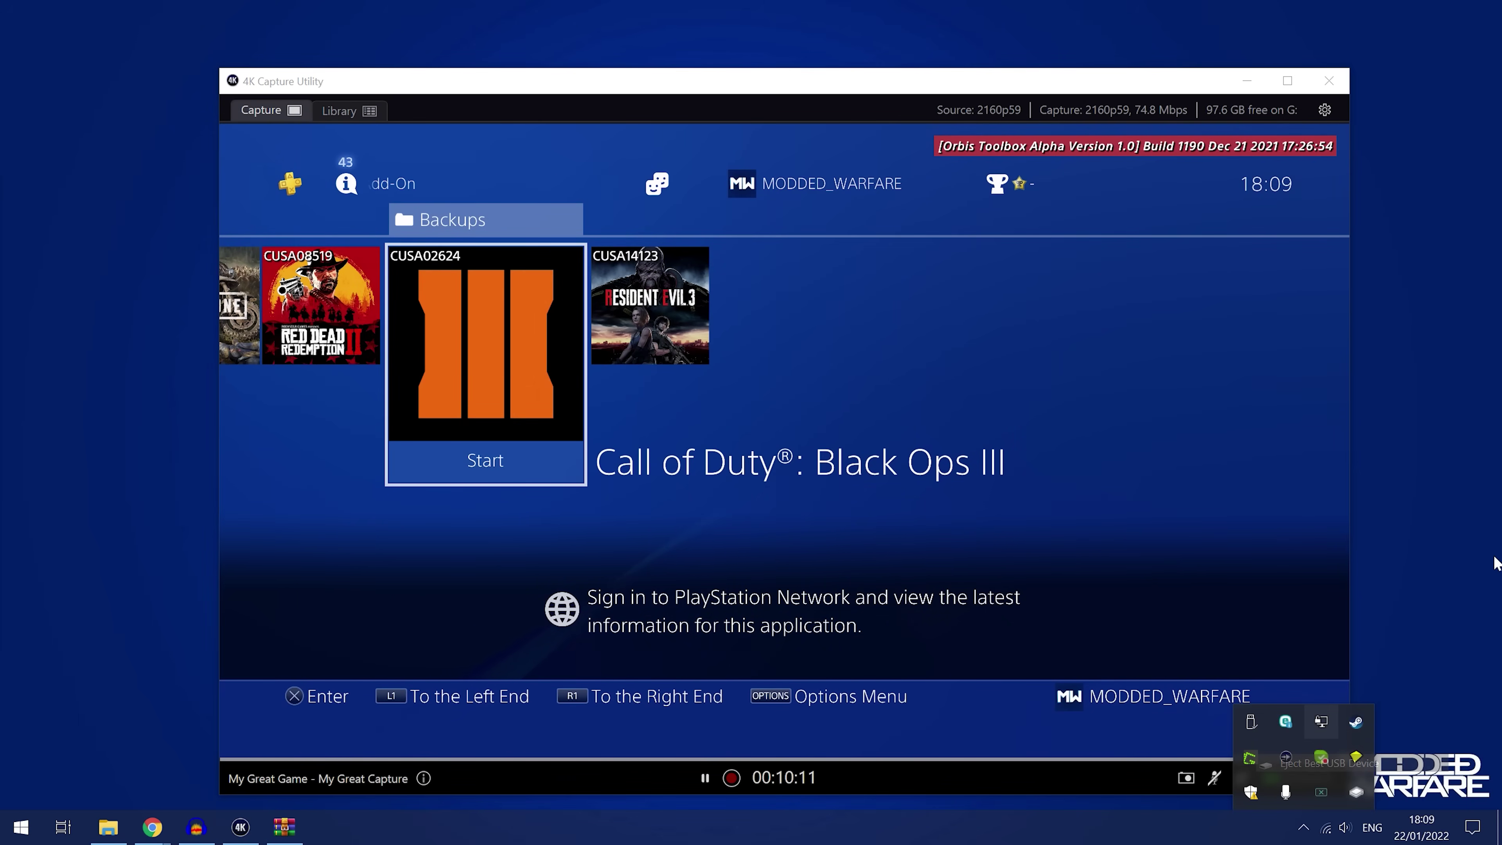
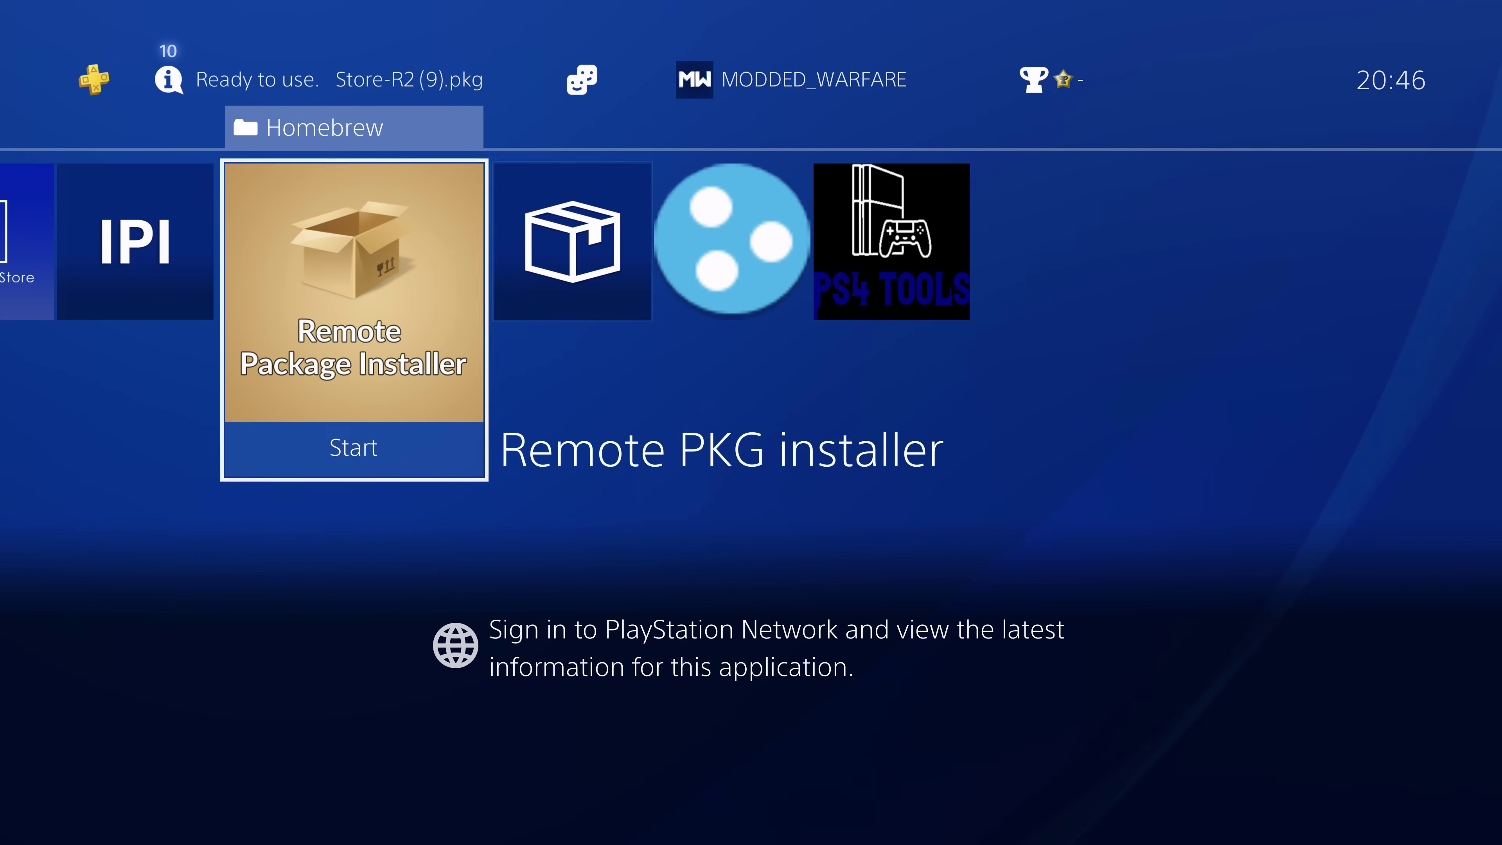
Step: Try to start Call of Duty: Black Ops III from the Backups folder on the PS4 and dismiss the message
key(Up)
key(Right)
key(Down)
key(Right)
key(Right)
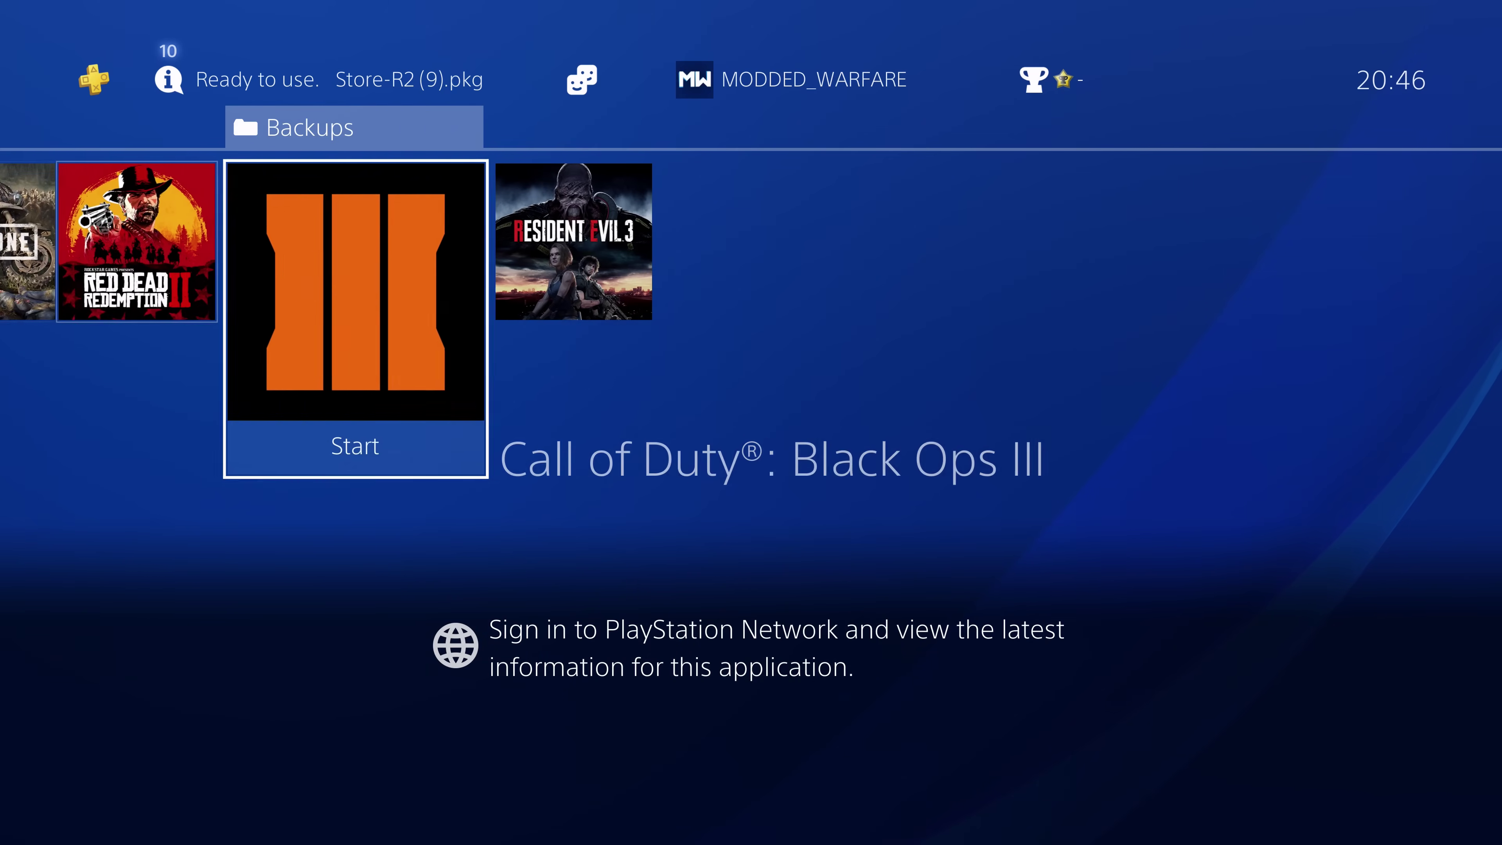
key(Right)
key(Left)
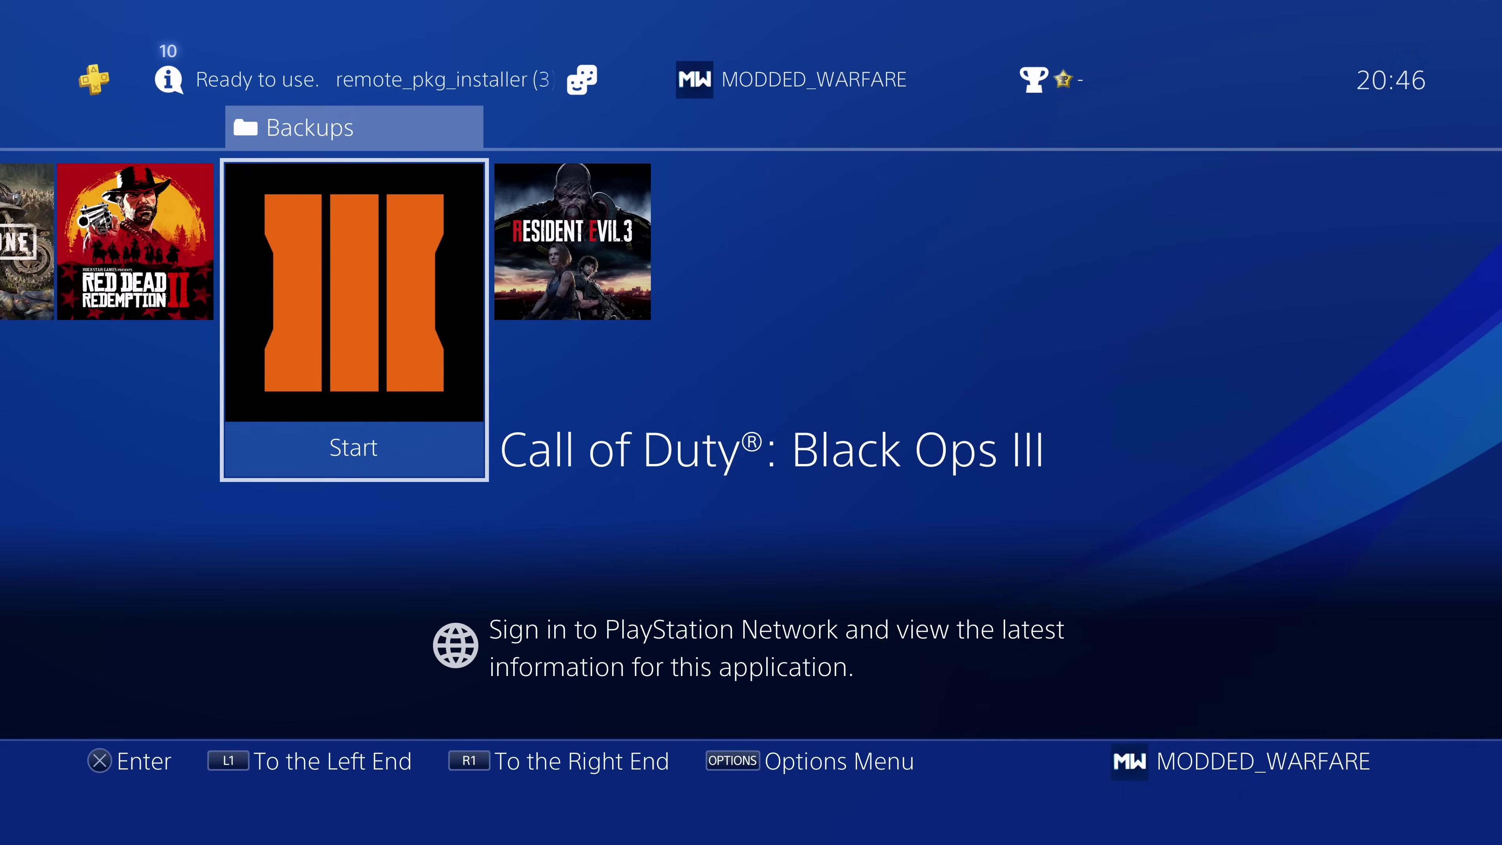
key(Return)
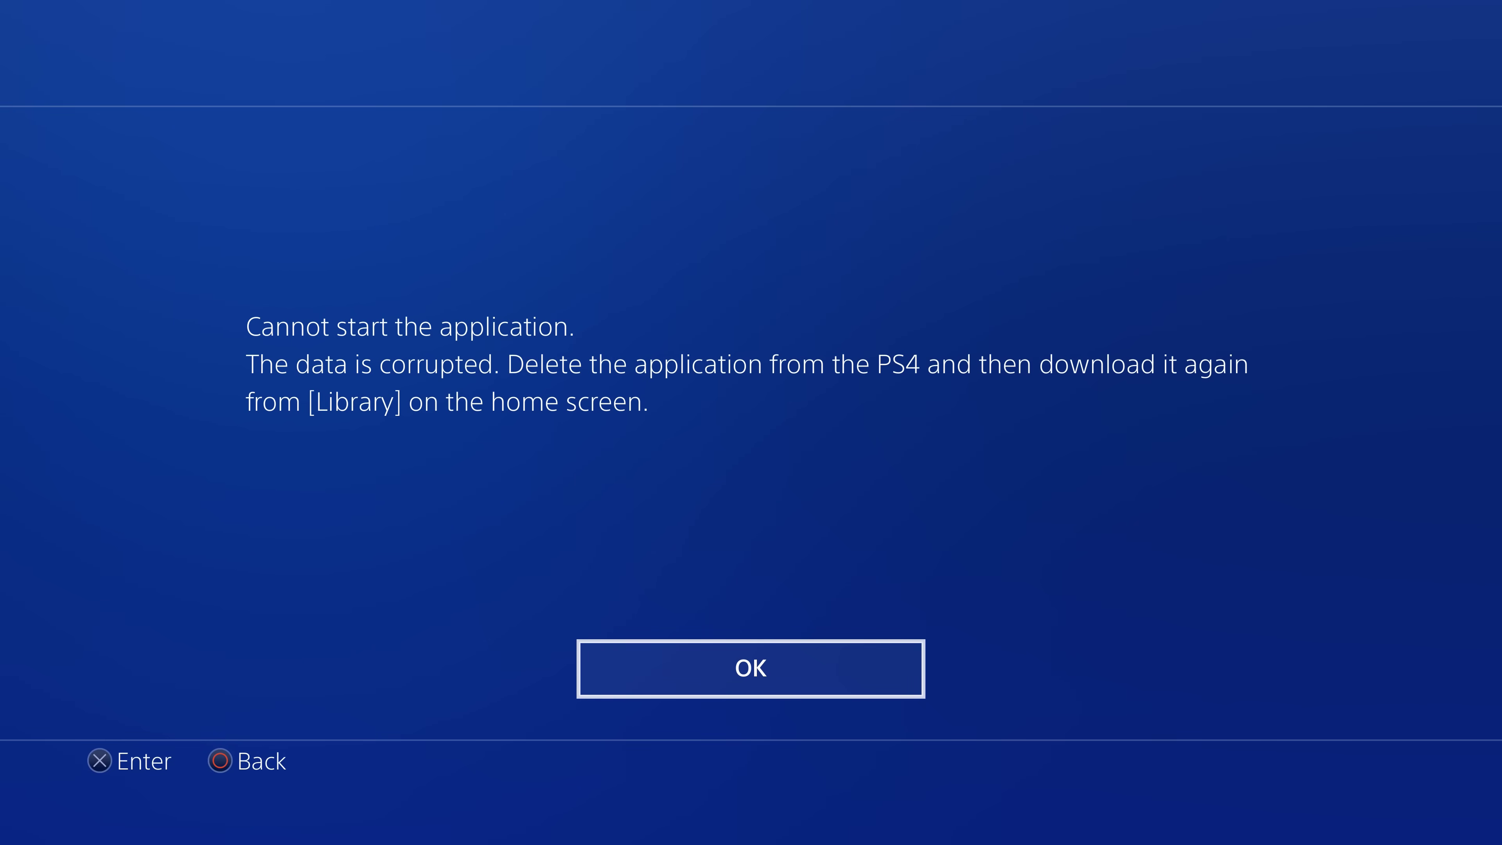
key(Return)
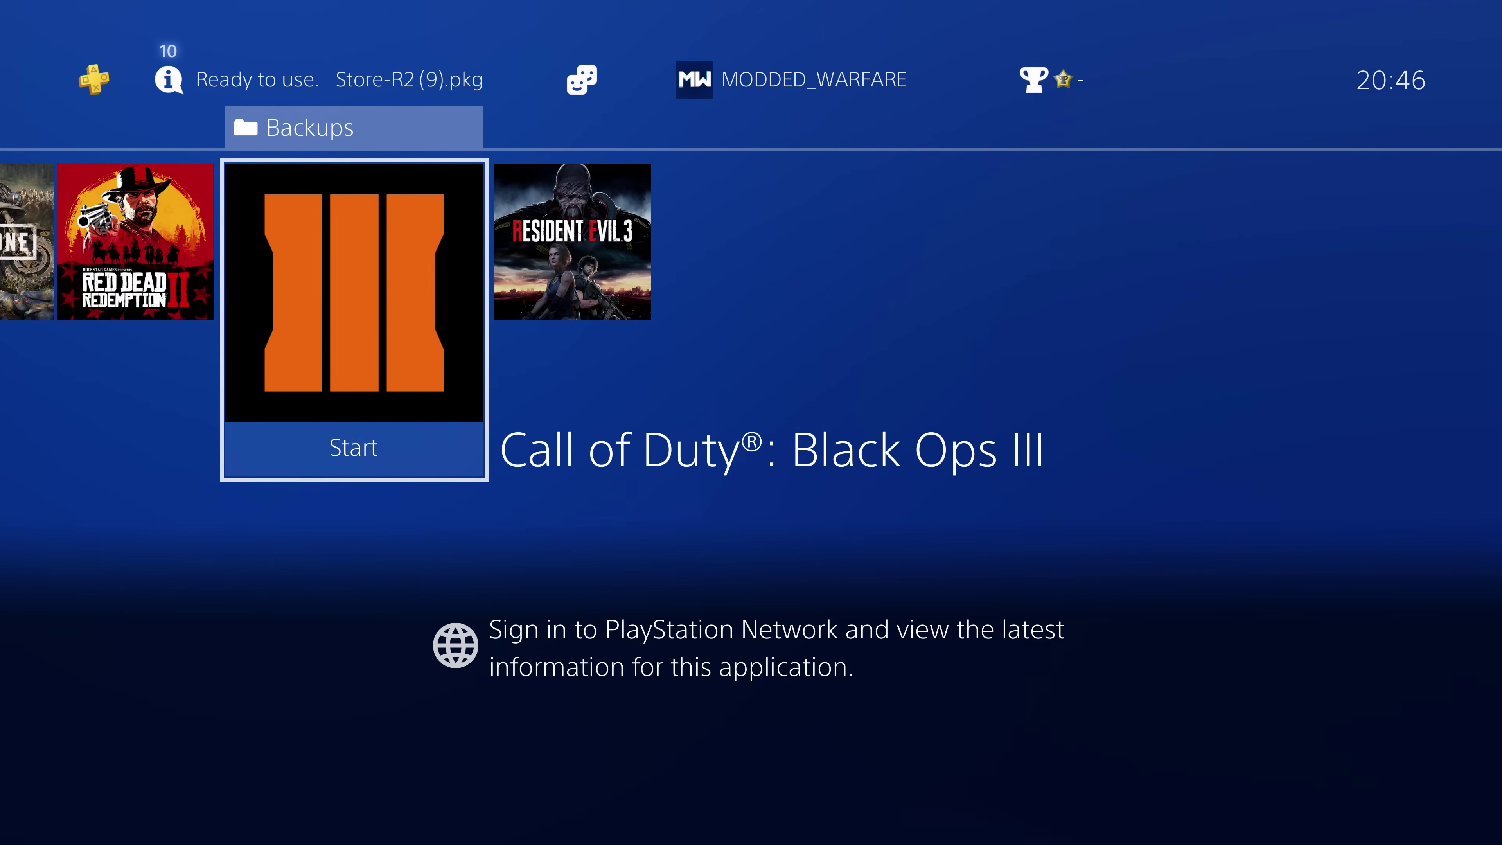
Step: Try to start Resident Evil 3 from the Backups folder and dismiss the message
key(Right)
key(Return)
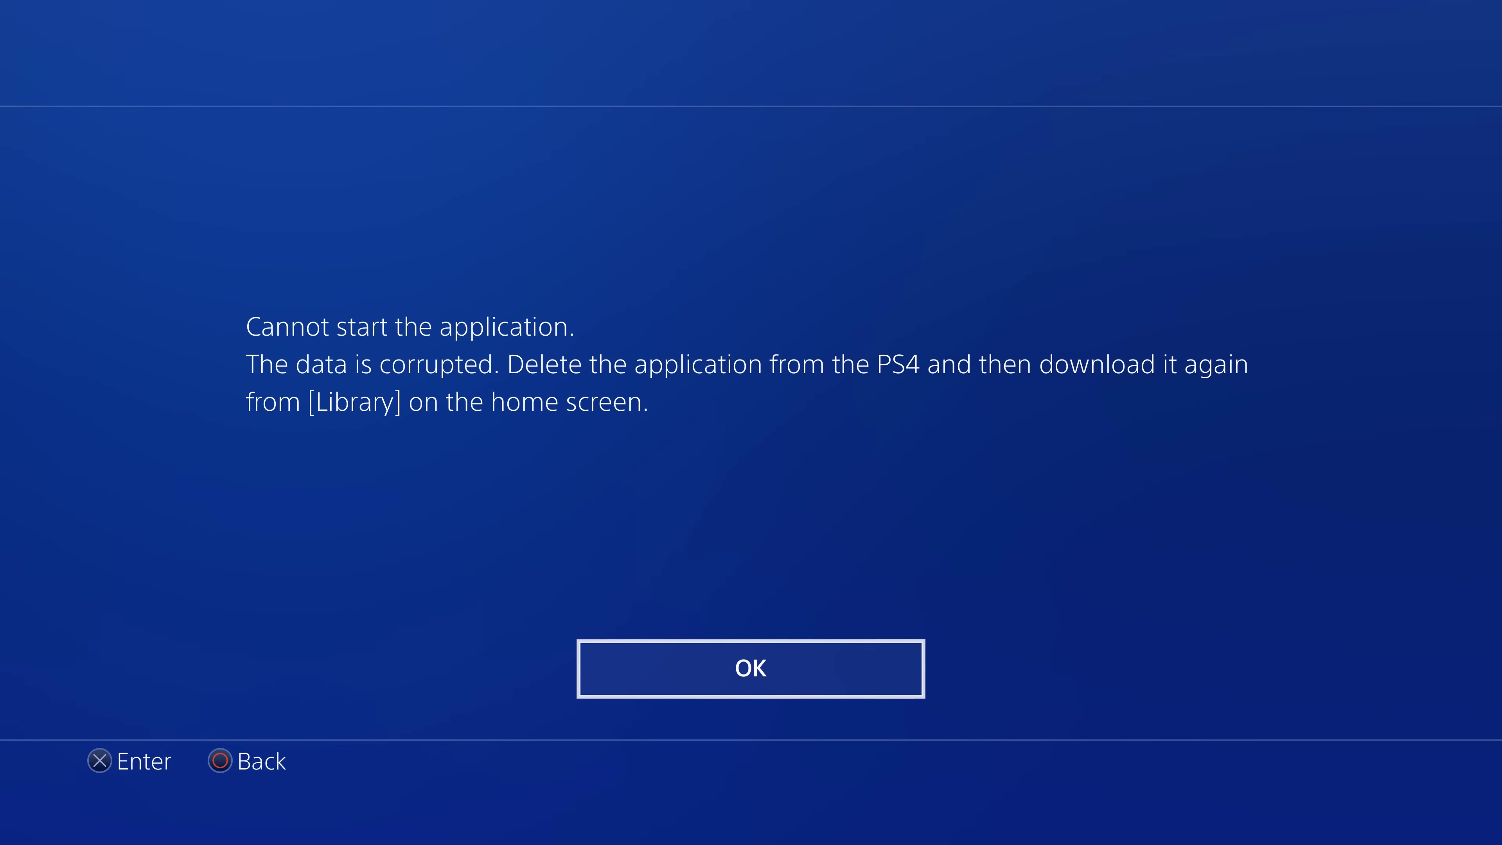
key(Return)
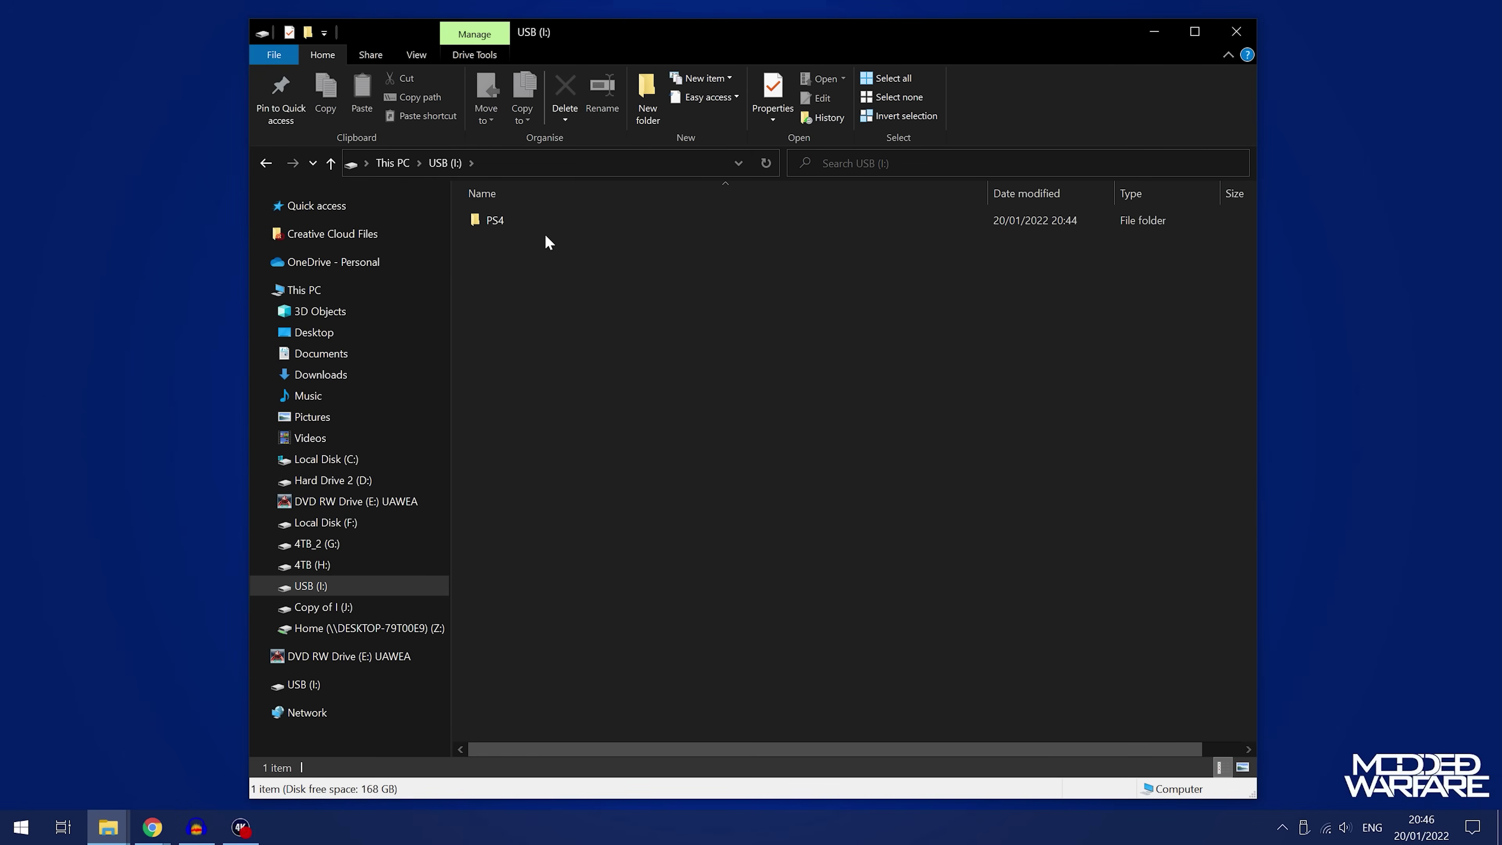
Step: Switch to the USB drive on the PC and check the PS4 folder, including its APOL00004, BREW00050 and CUSA03842 subfolders
double_click(494, 221)
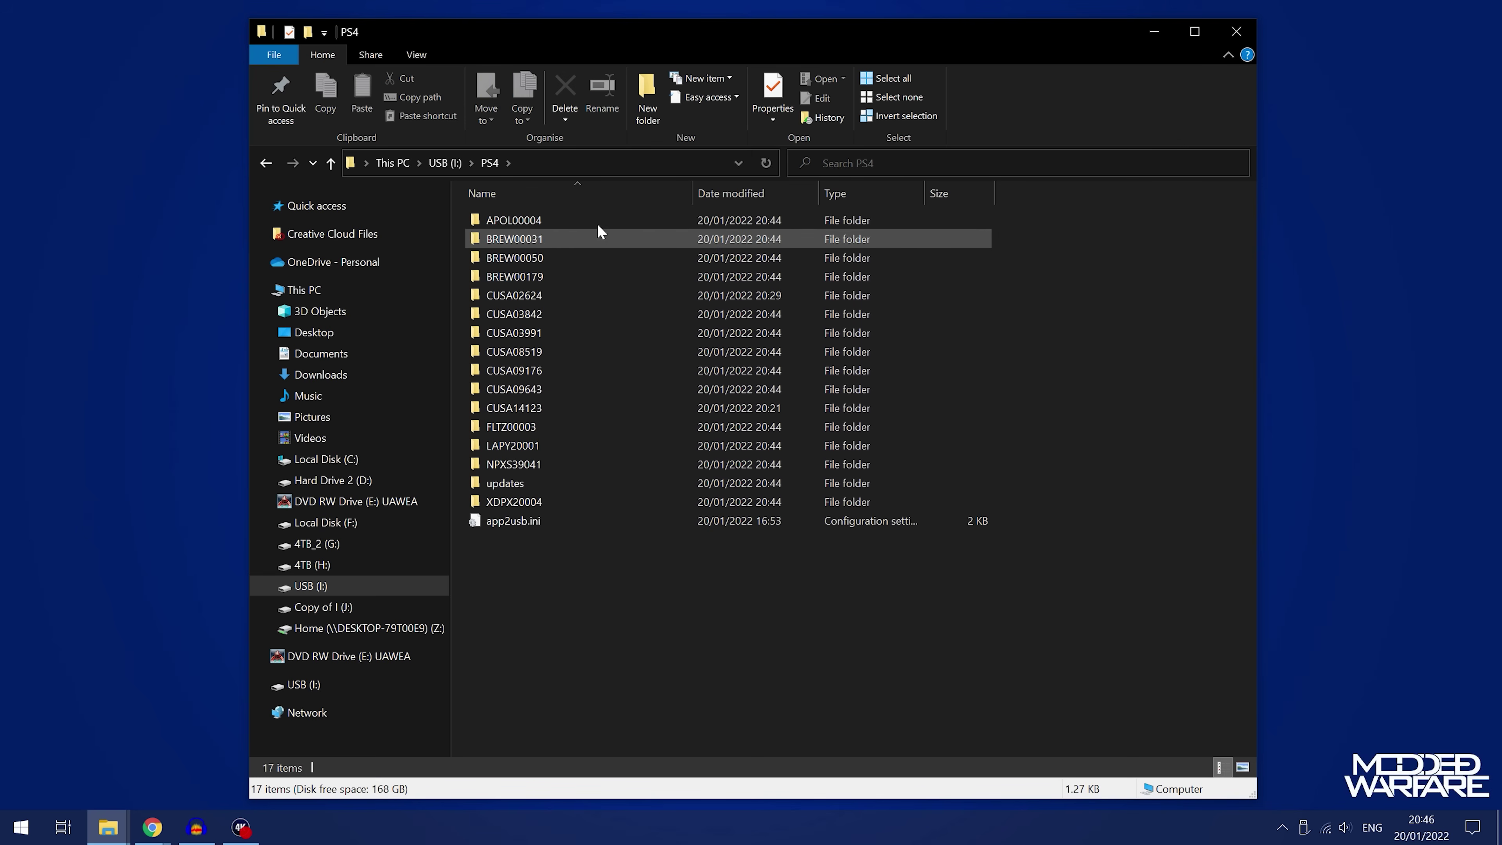
double_click(555, 224)
key(alt+Left)
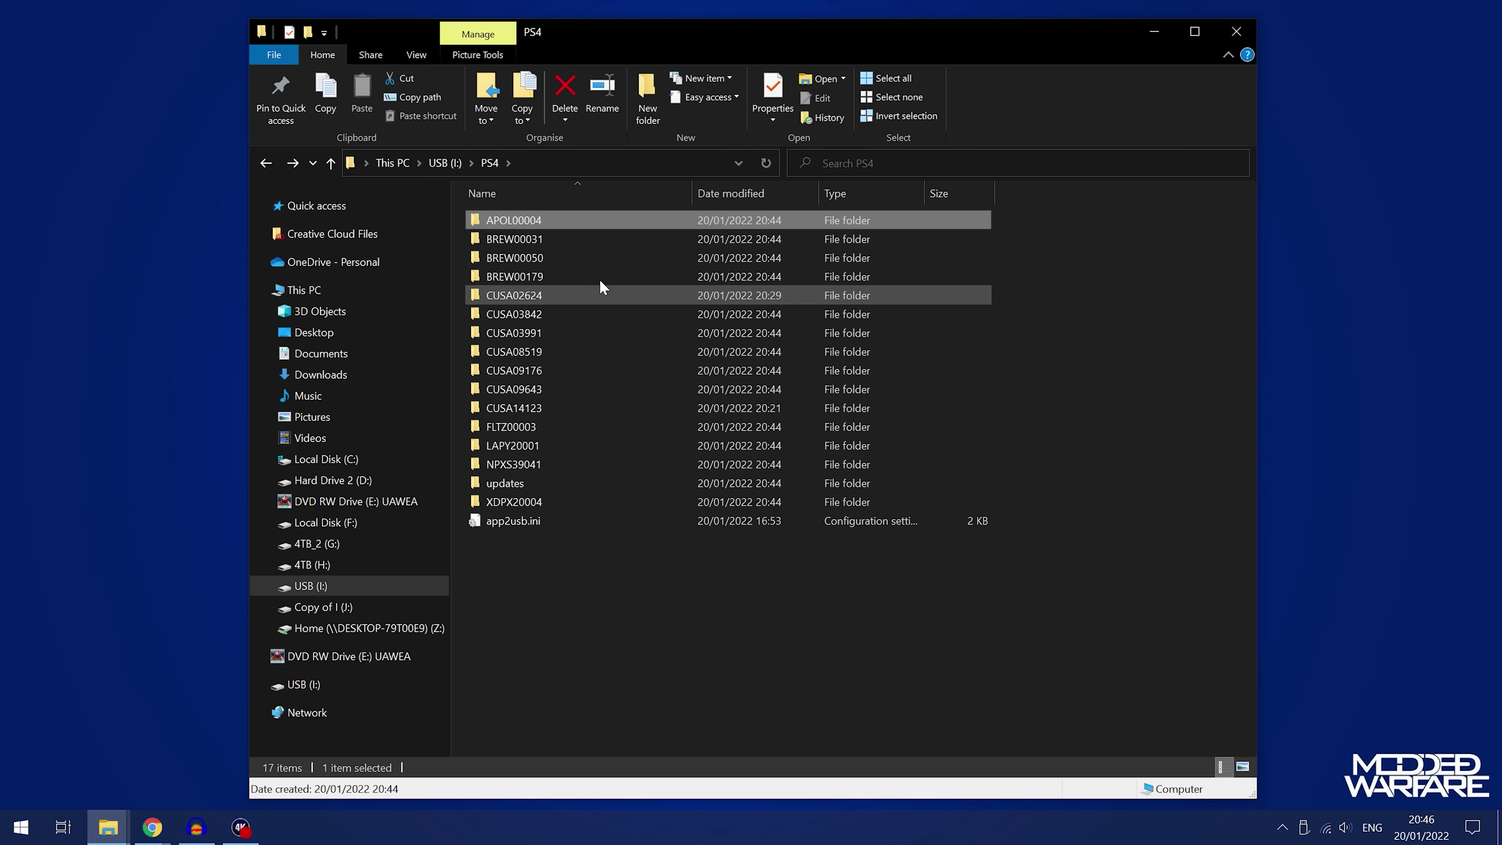
double_click(539, 256)
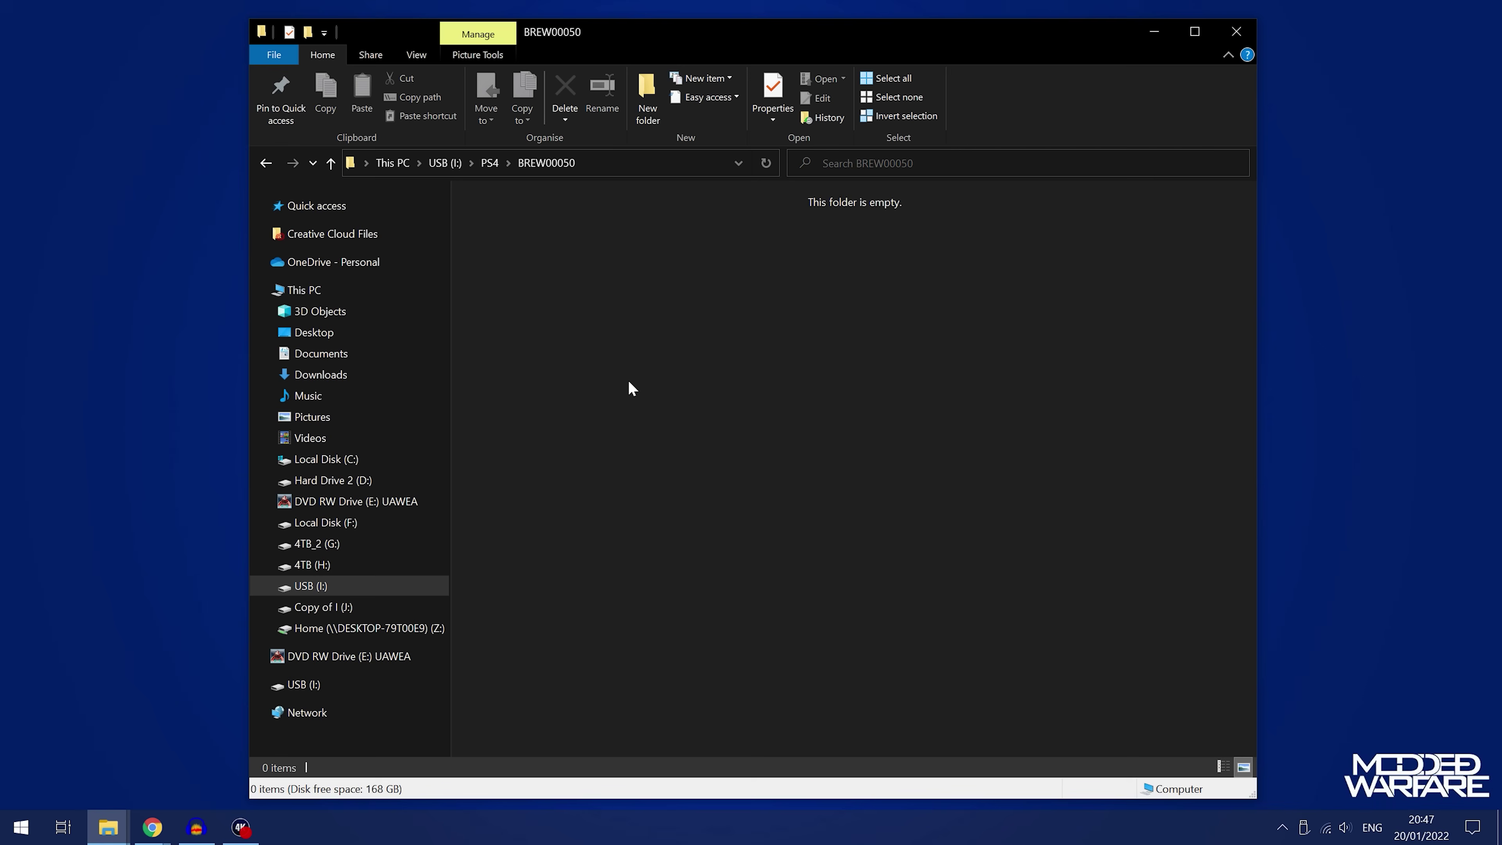
key(alt+Left)
double_click(591, 325)
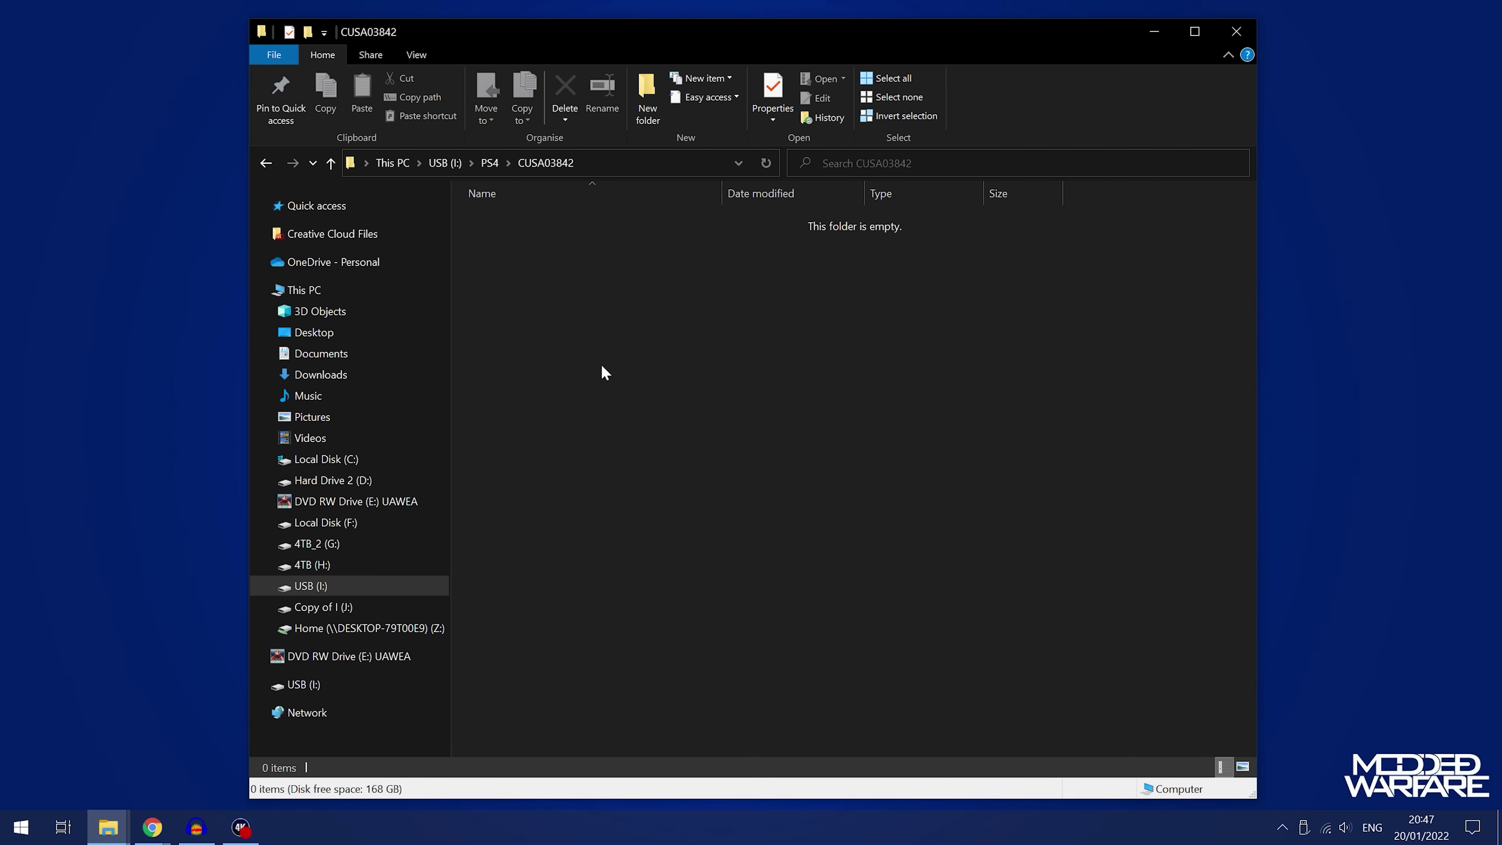
key(alt+Left)
click(571, 524)
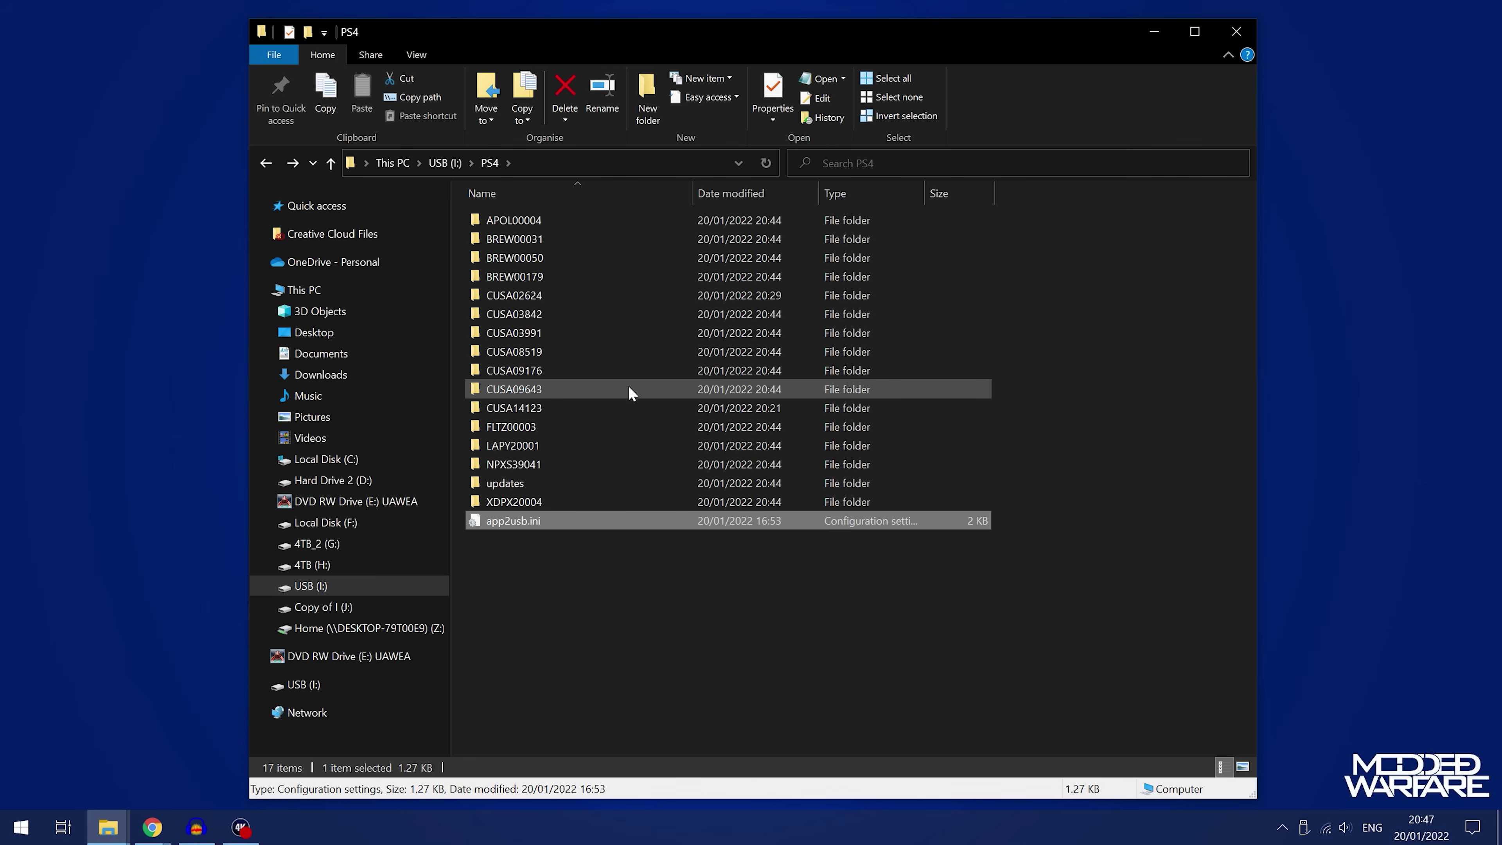
Step: Open the CUSA14123 folder and widen the name column to read the full Resident Evil 3 pkg file name
click(531, 407)
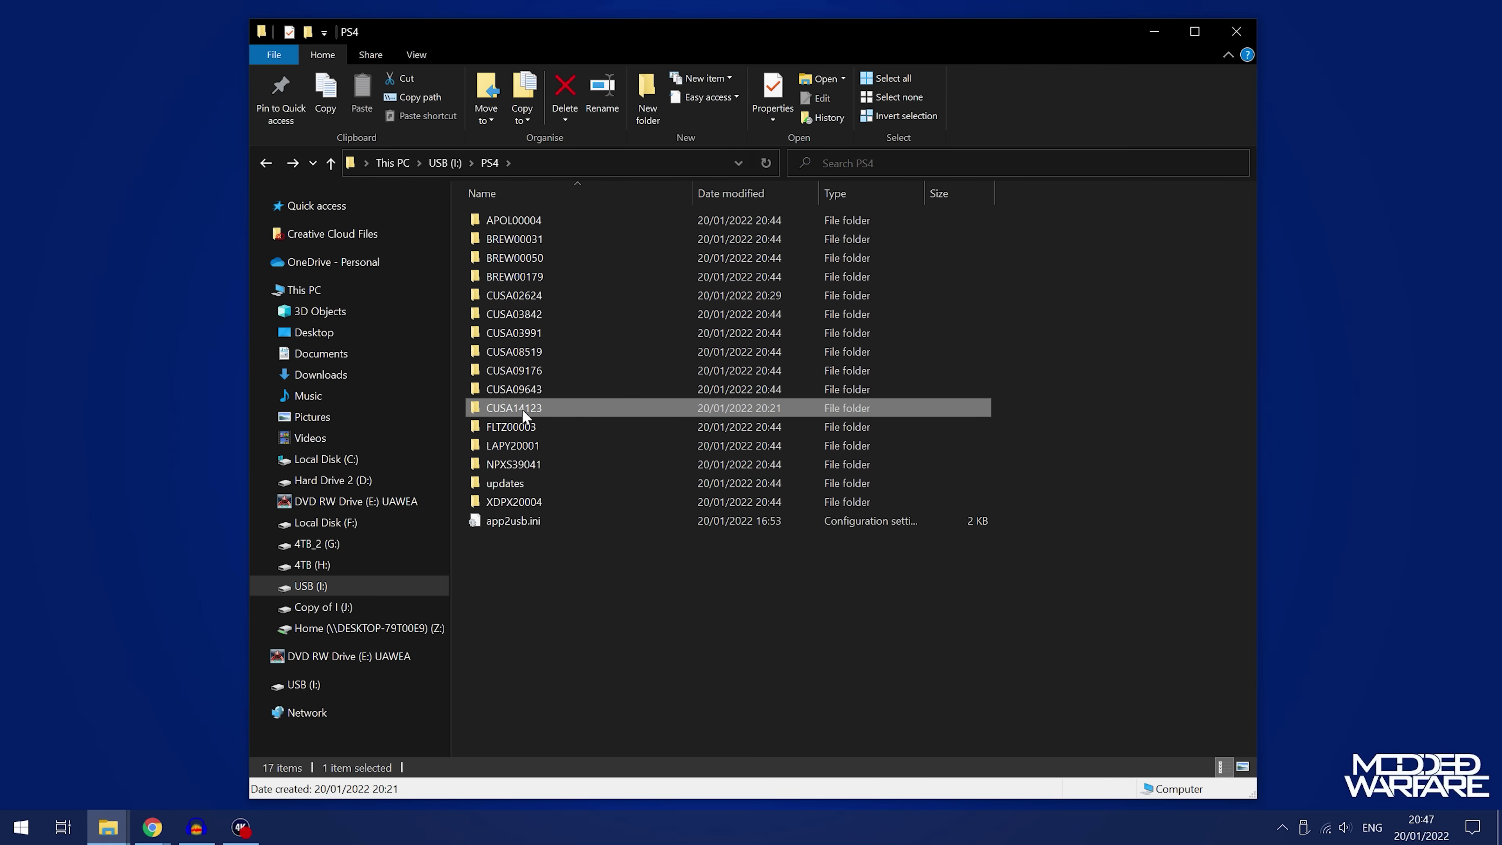
double_click(548, 409)
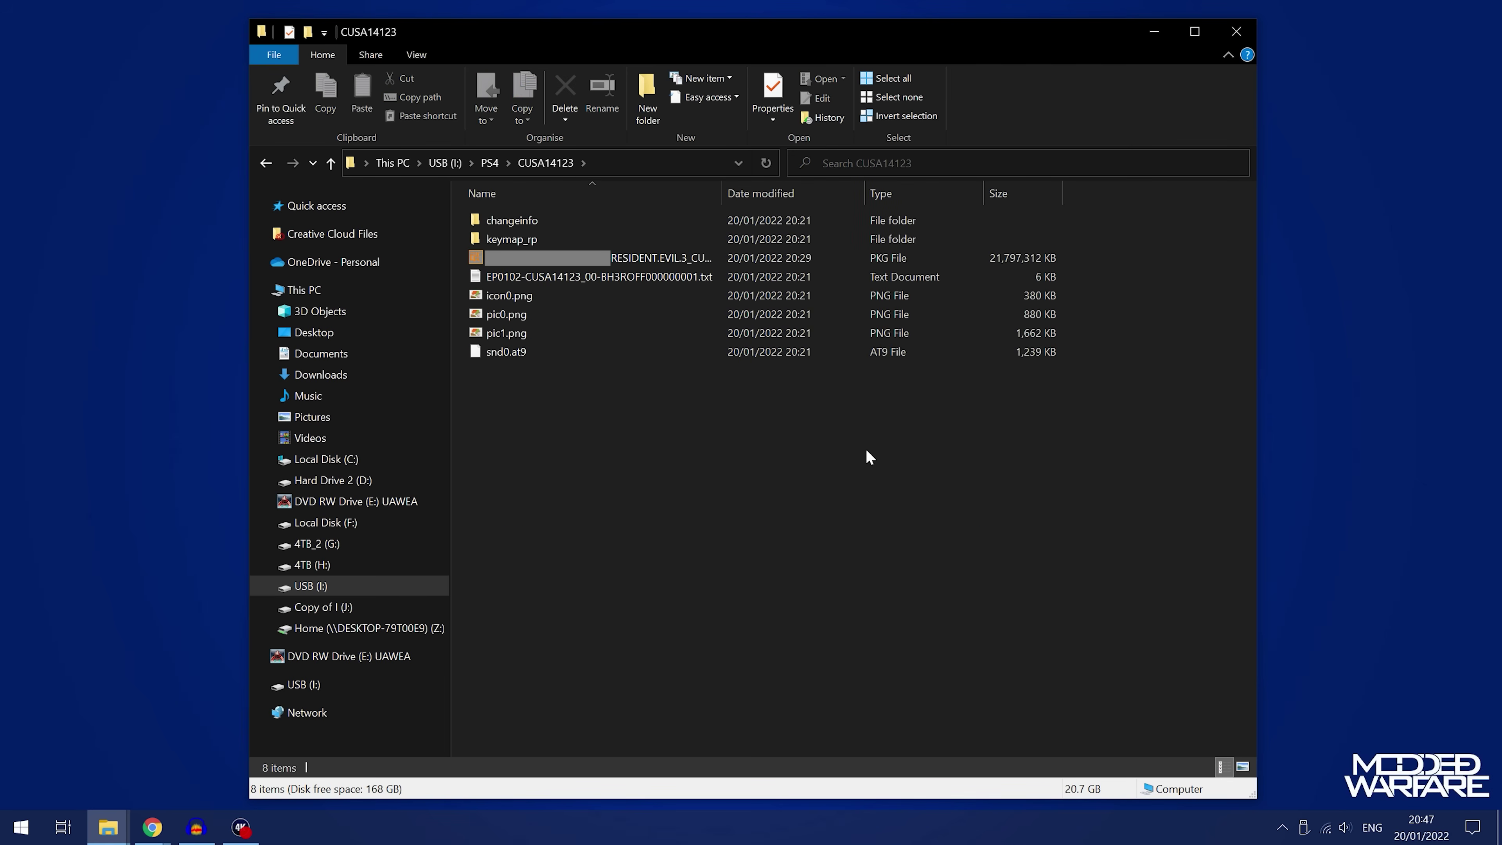
click(729, 260)
drag(722, 192, 968, 188)
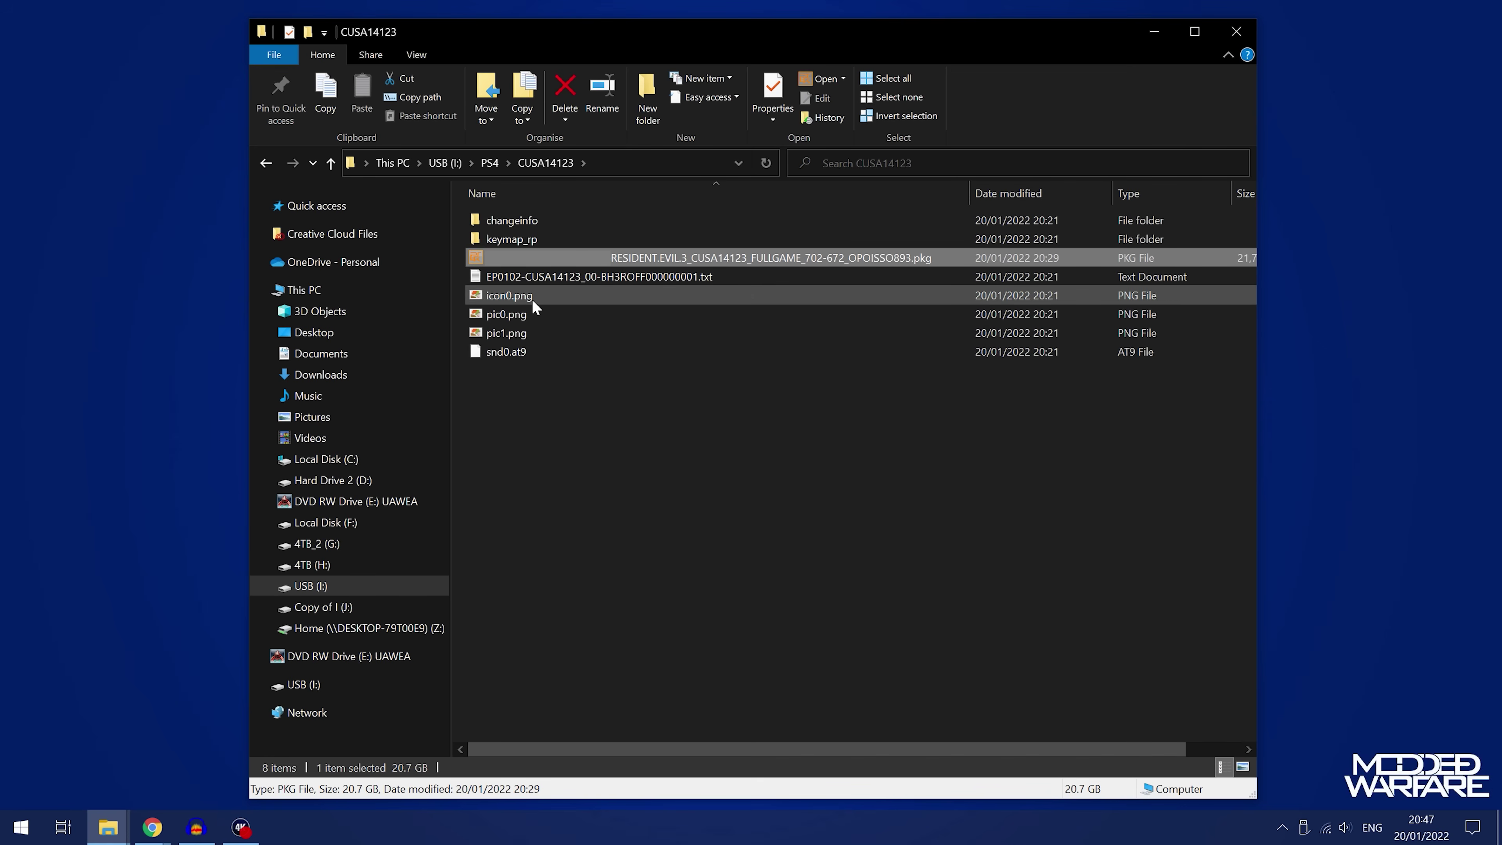
Step: Check the changeinfo and keymap_rp subfolders and the snd0.at9 file in the CUSA14123 folder
double_click(520, 222)
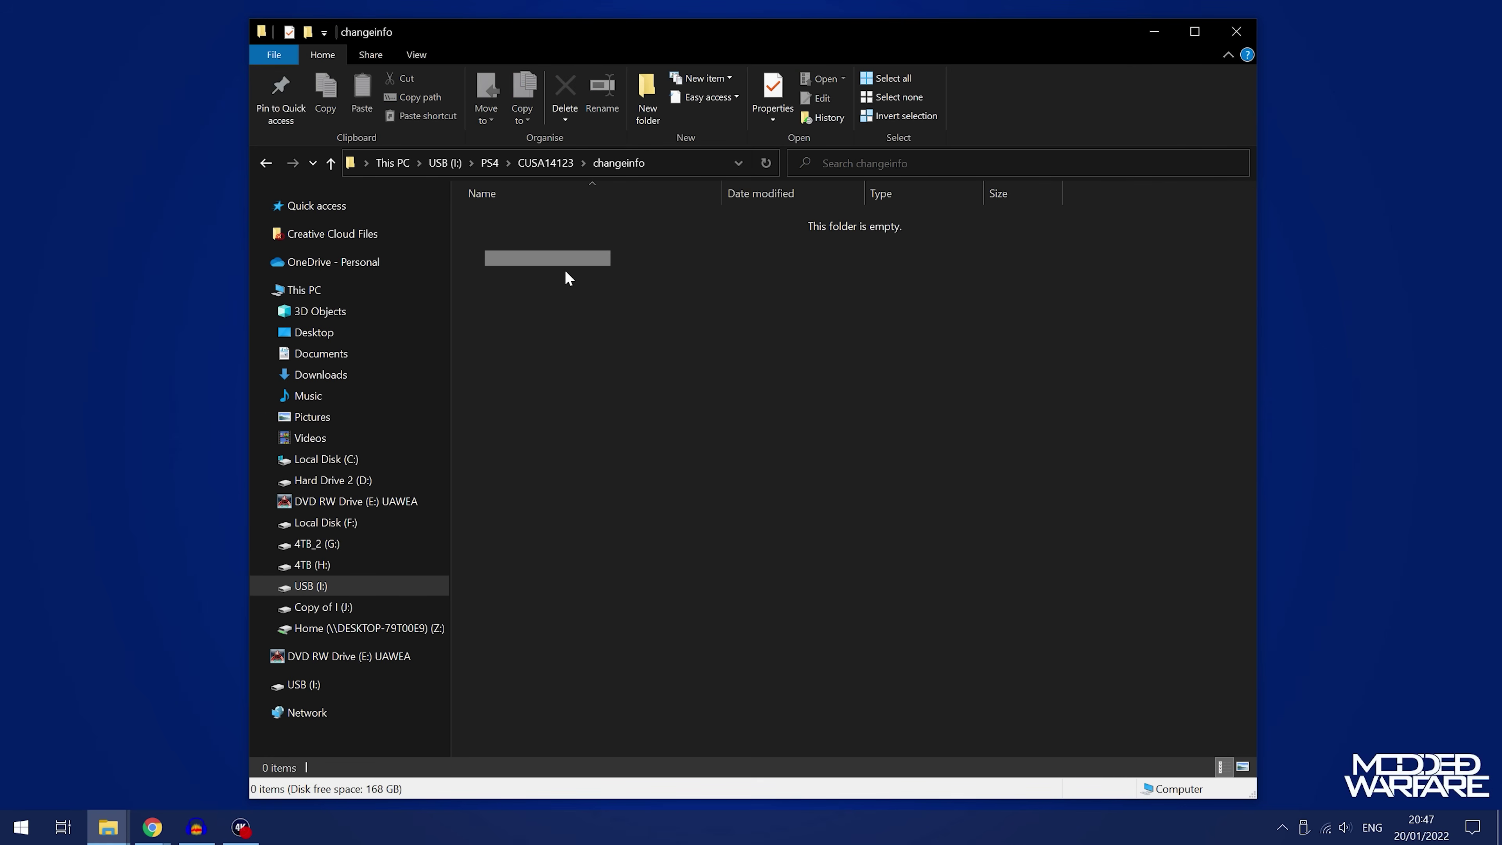
key(alt+Left)
double_click(512, 239)
key(alt+Left)
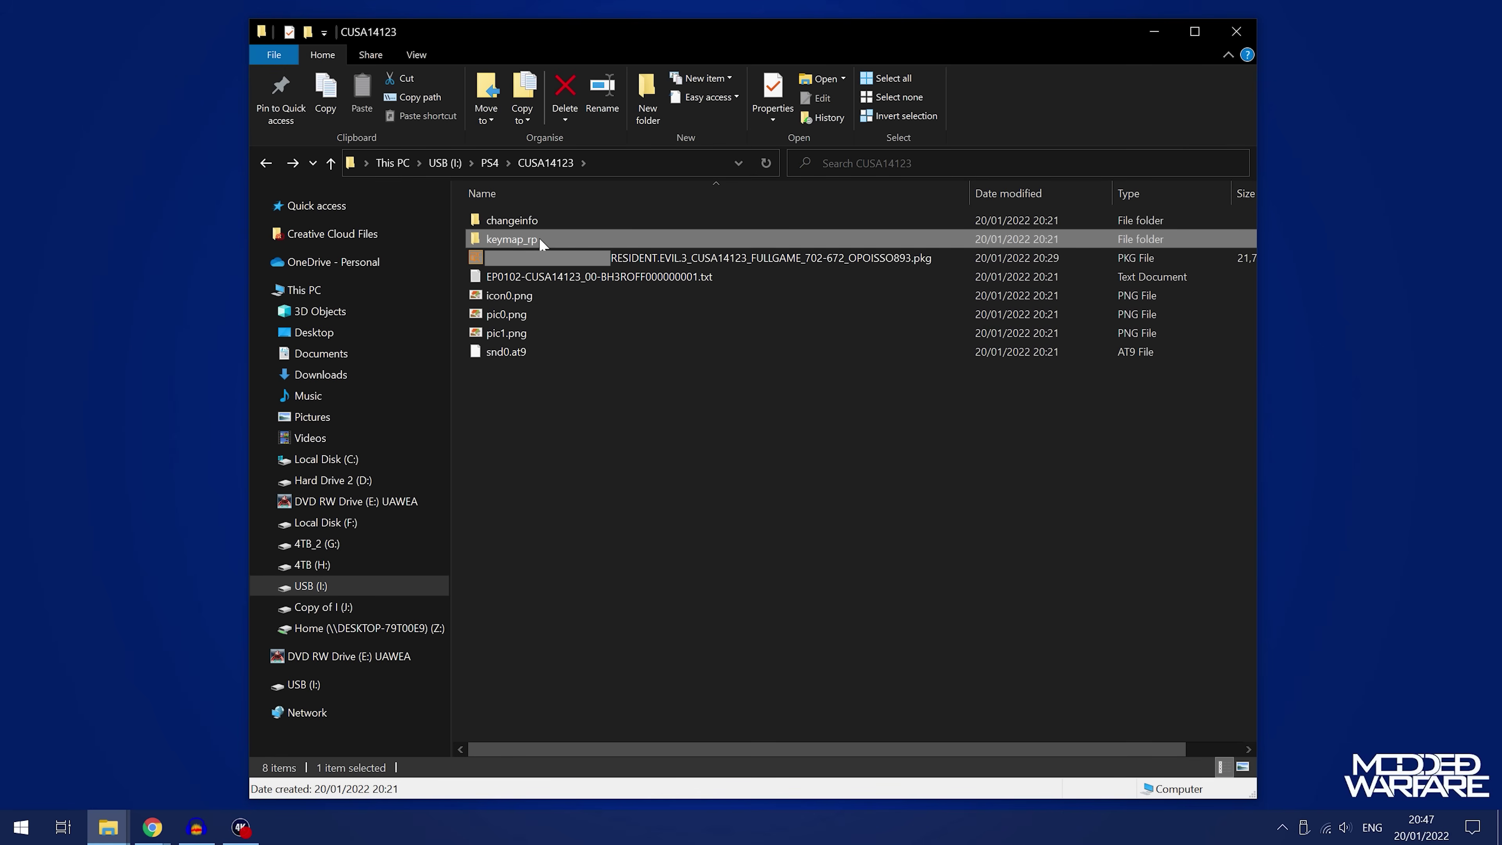
click(520, 353)
click(711, 433)
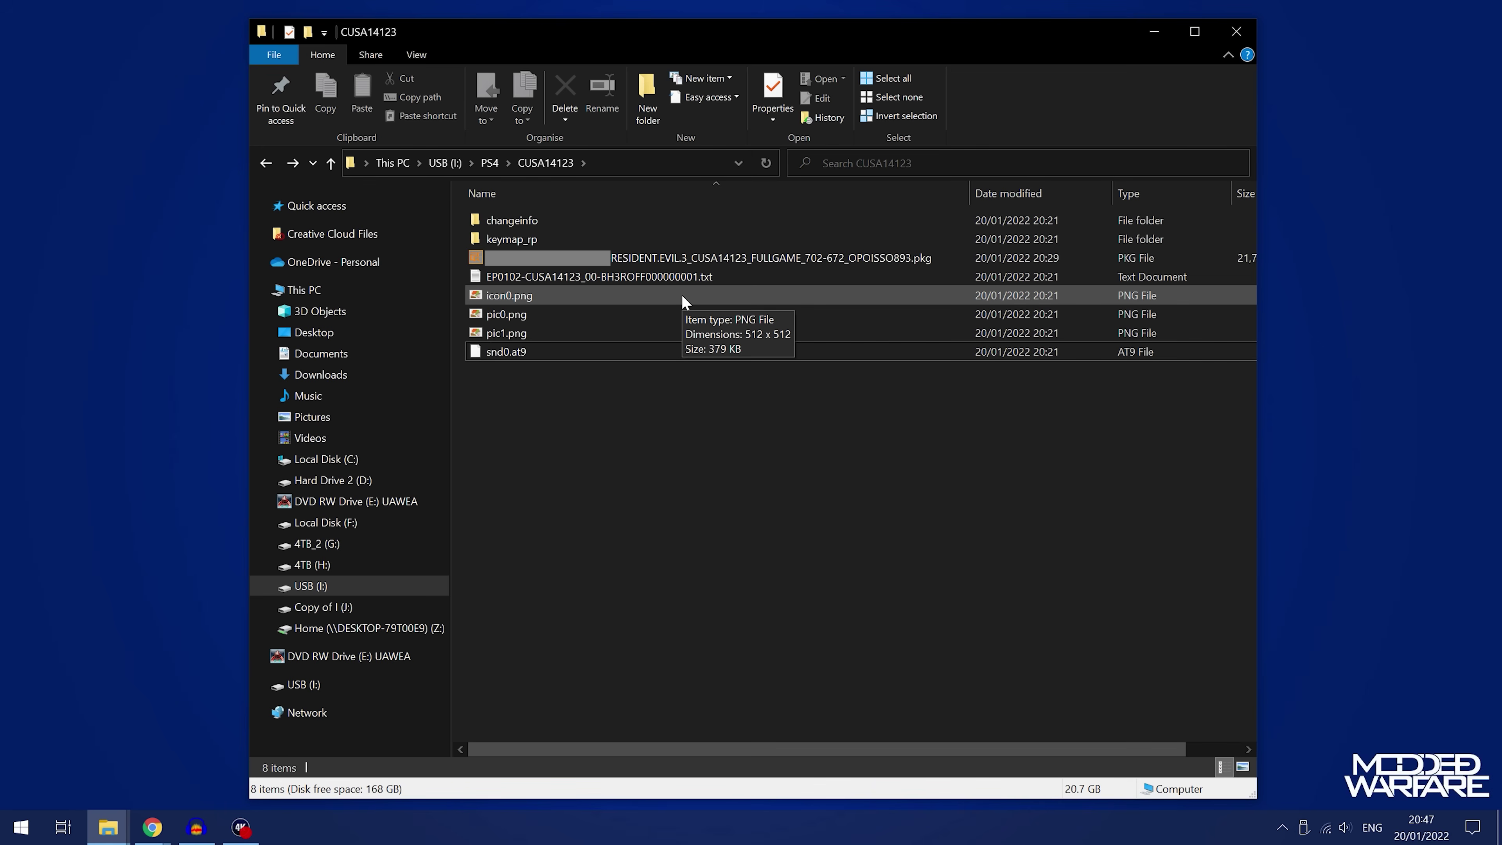
Step: Review the Resident Evil 3 pkg in the CUSA14123 folder once more and return to the PS4 folder
click(769, 256)
key(BackSpace)
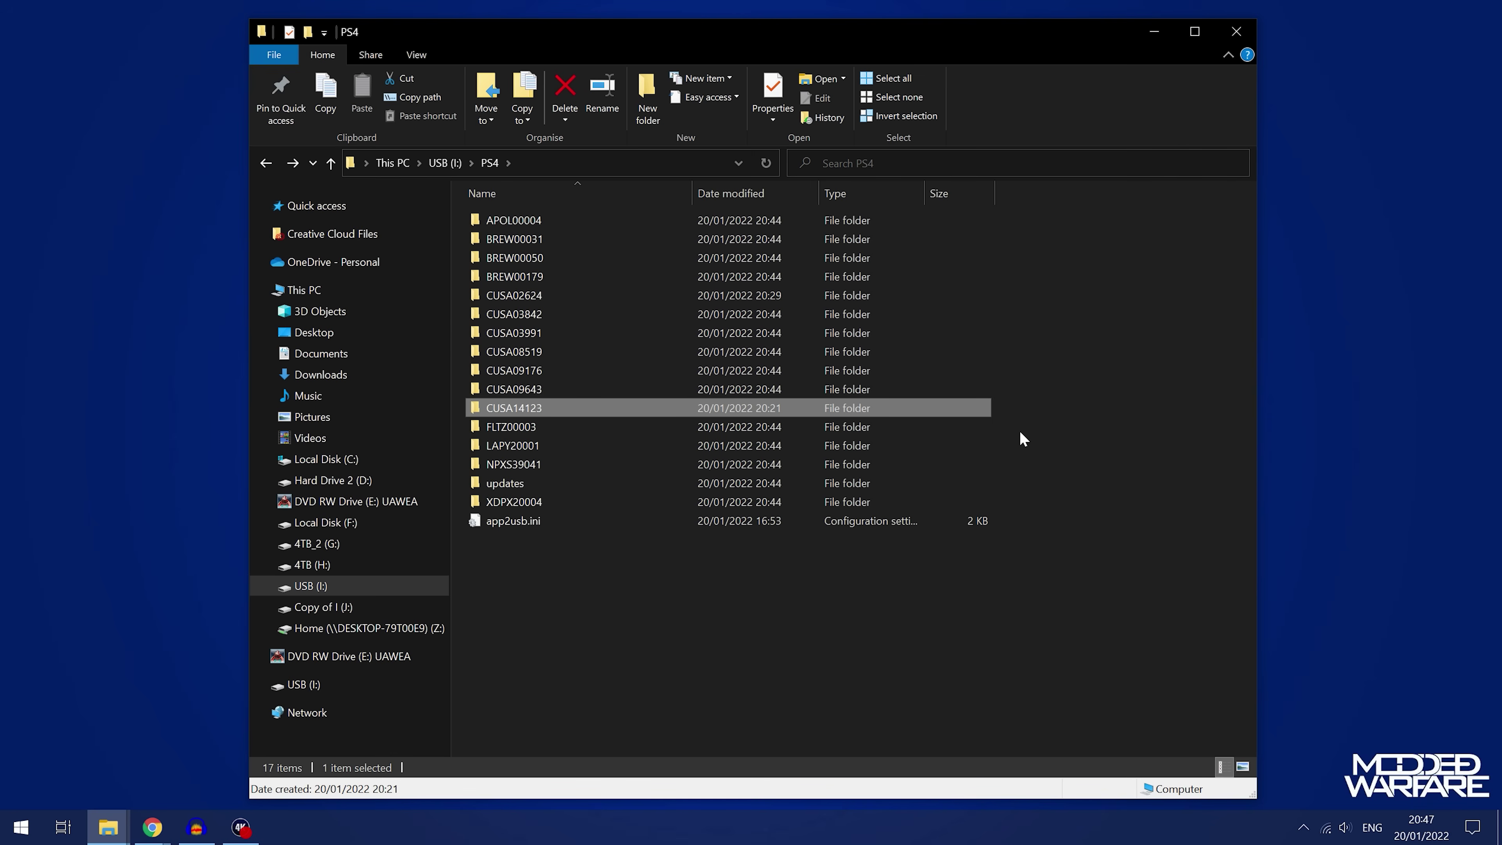
double_click(567, 405)
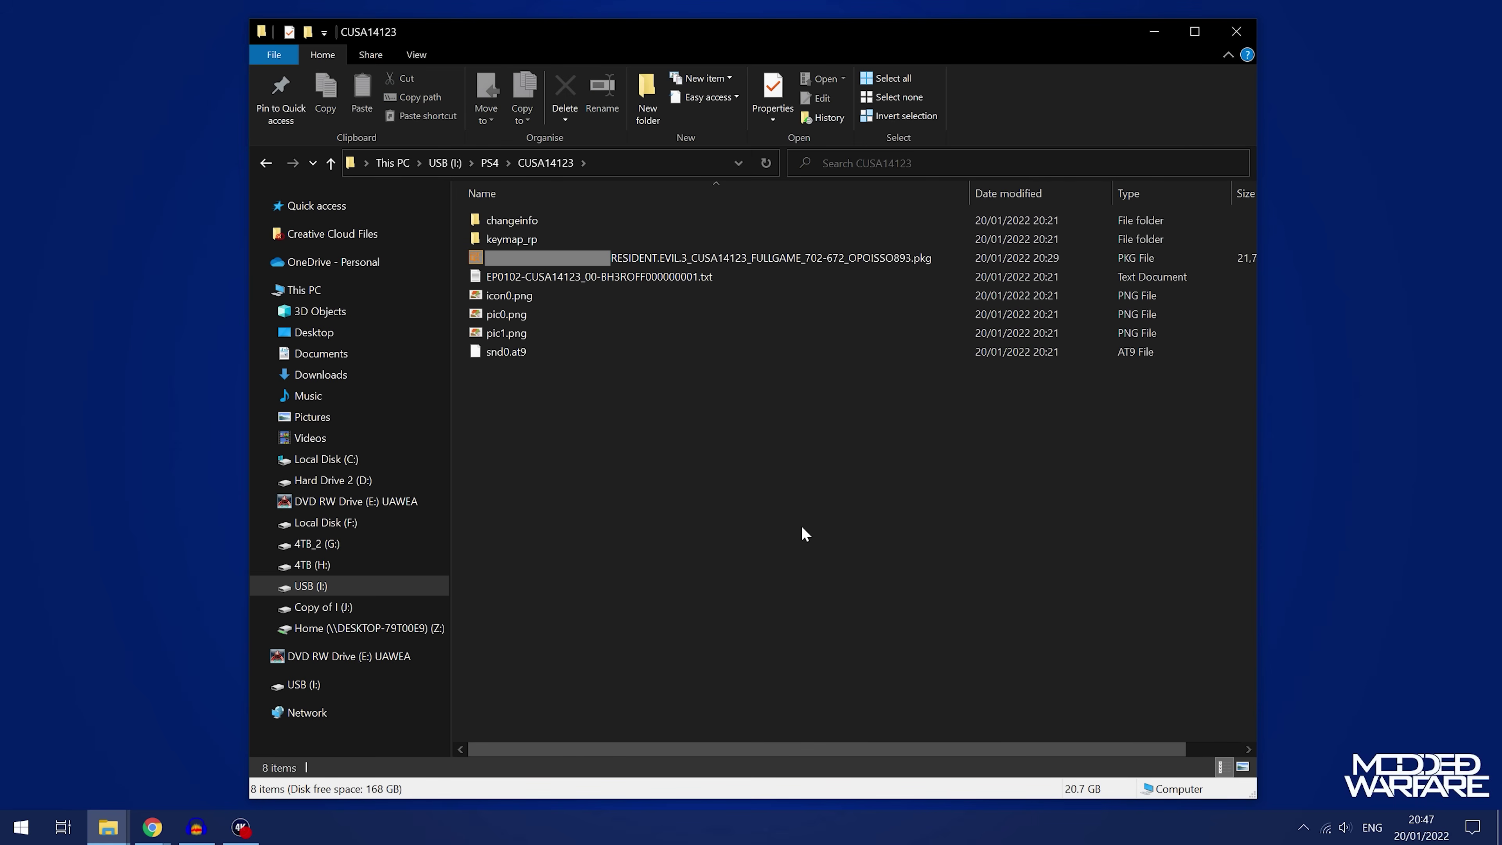
key(alt+Left)
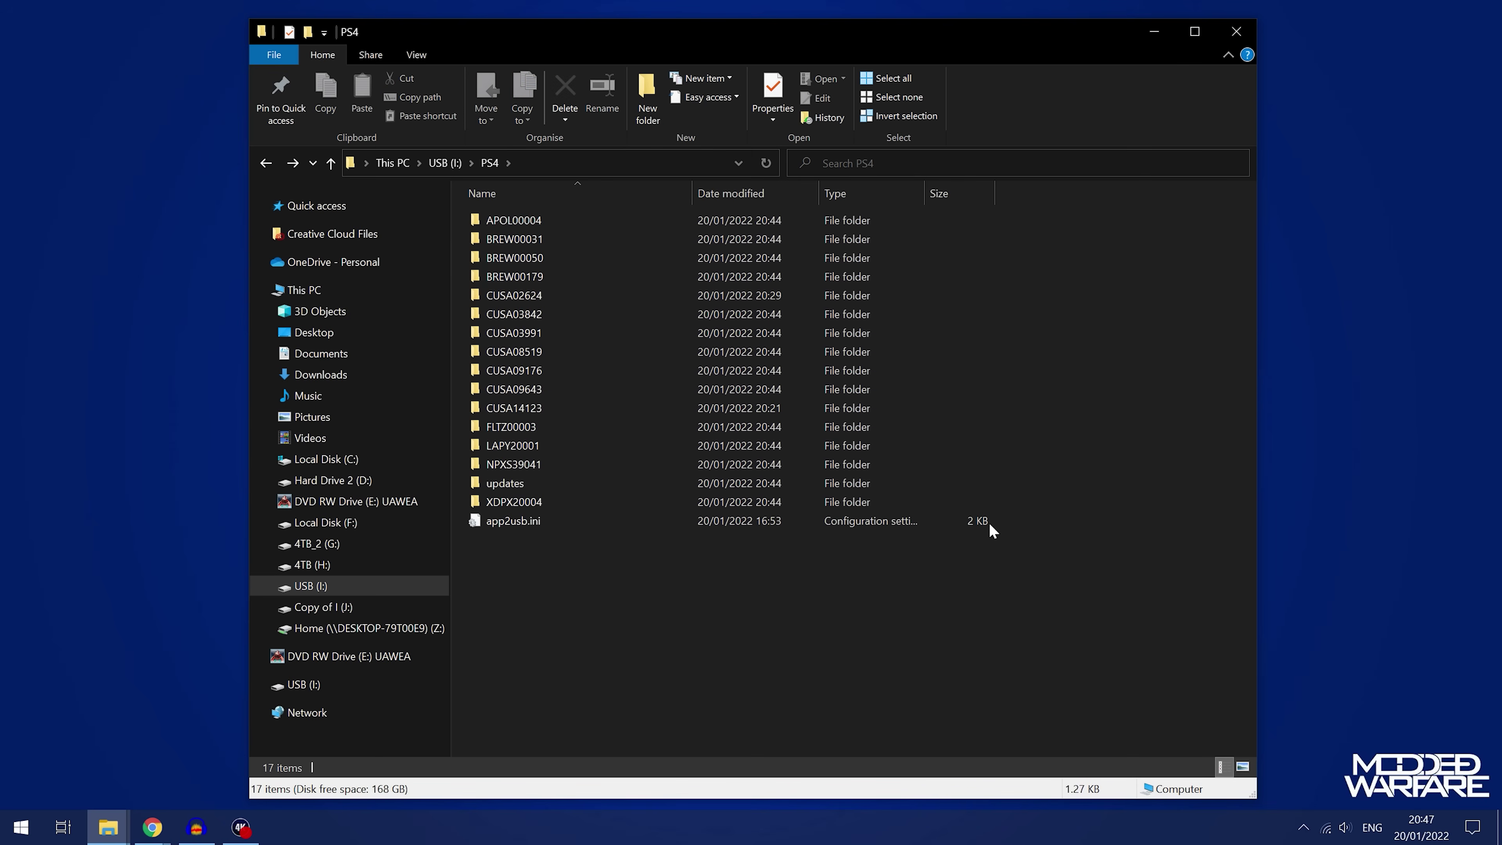
Step: Close the USB drive's folder window and safely remove the drive from the computer
click(1237, 31)
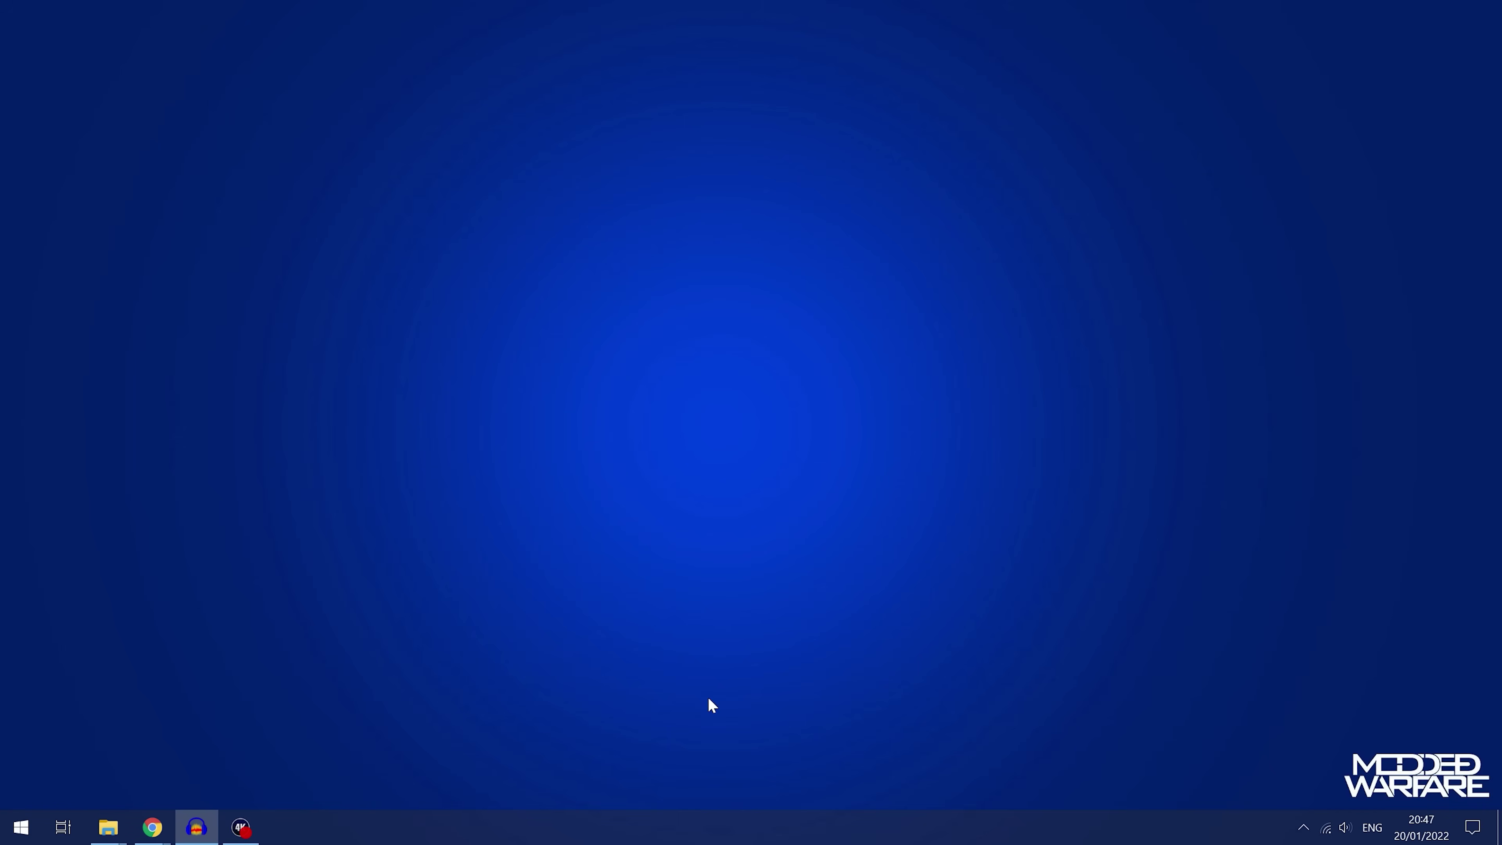
click(1303, 828)
click(1251, 686)
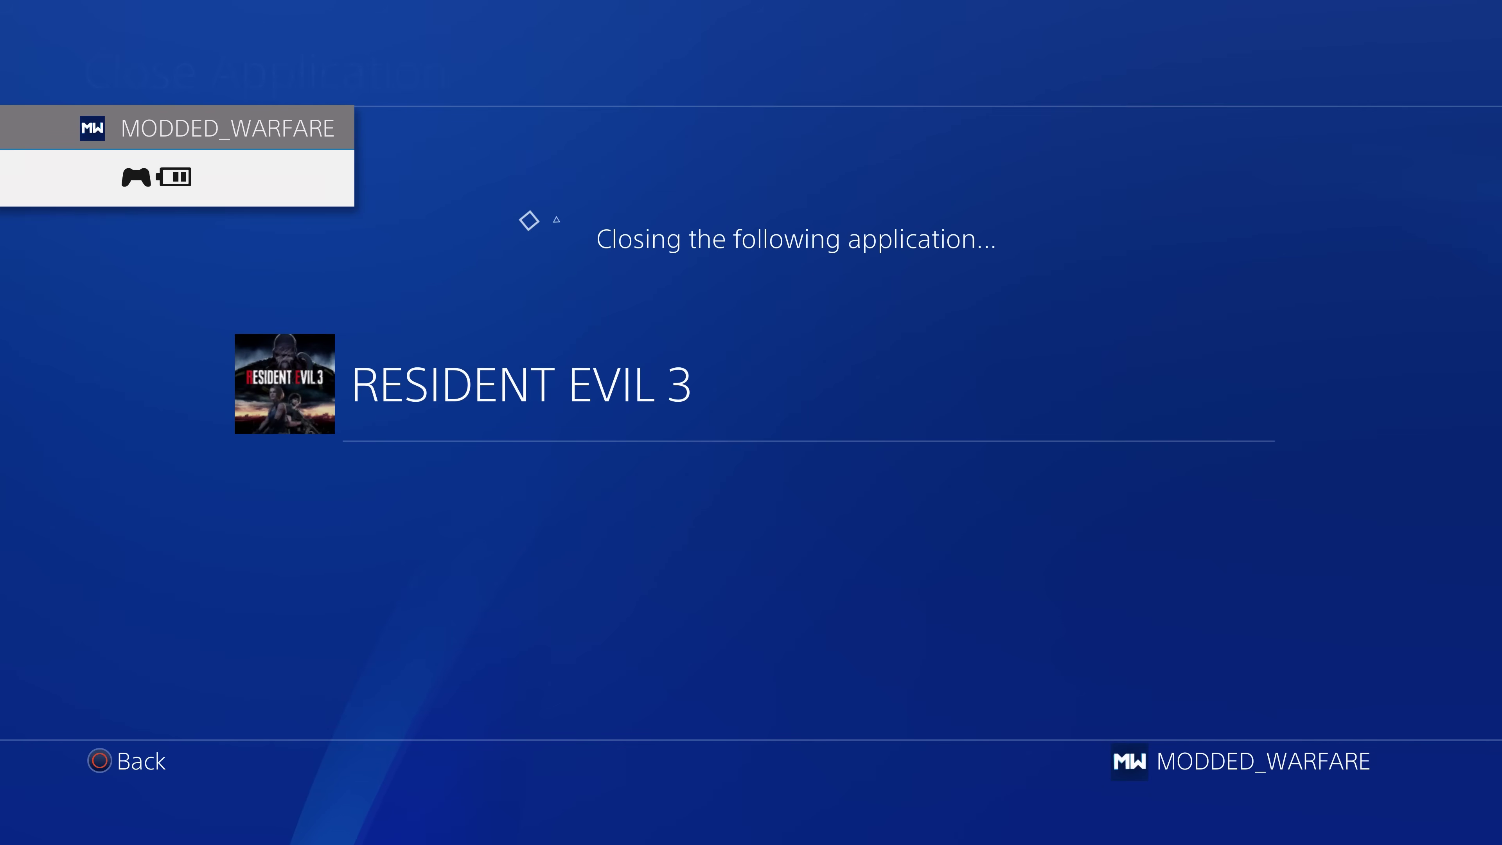
Step: Leave the Backups folder, open the console's Settings from the home screen and go to the Storage entry
key(Left)
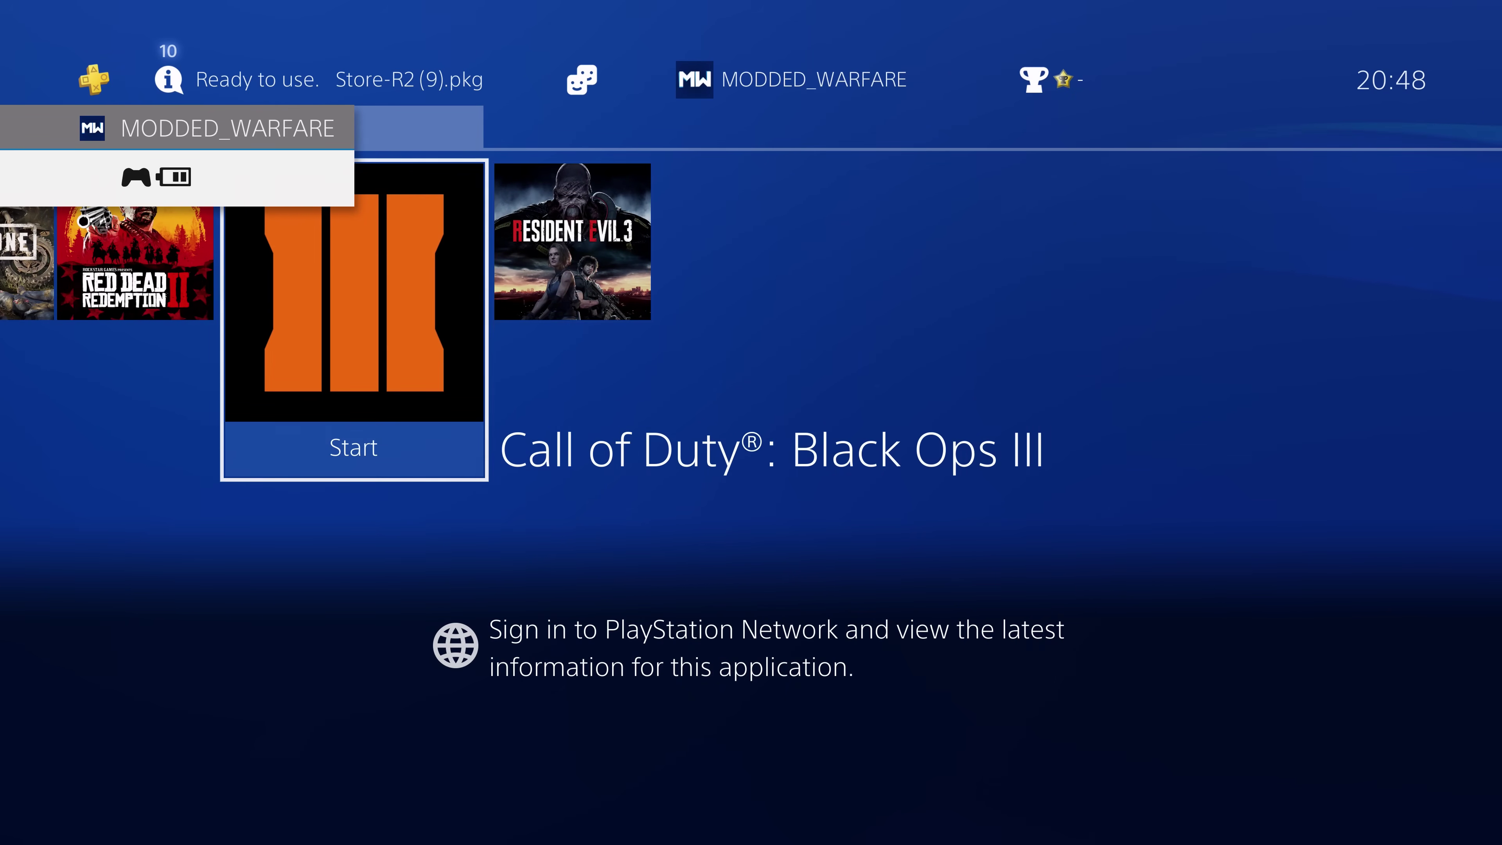
key(Up)
key(Right)
key(Left)
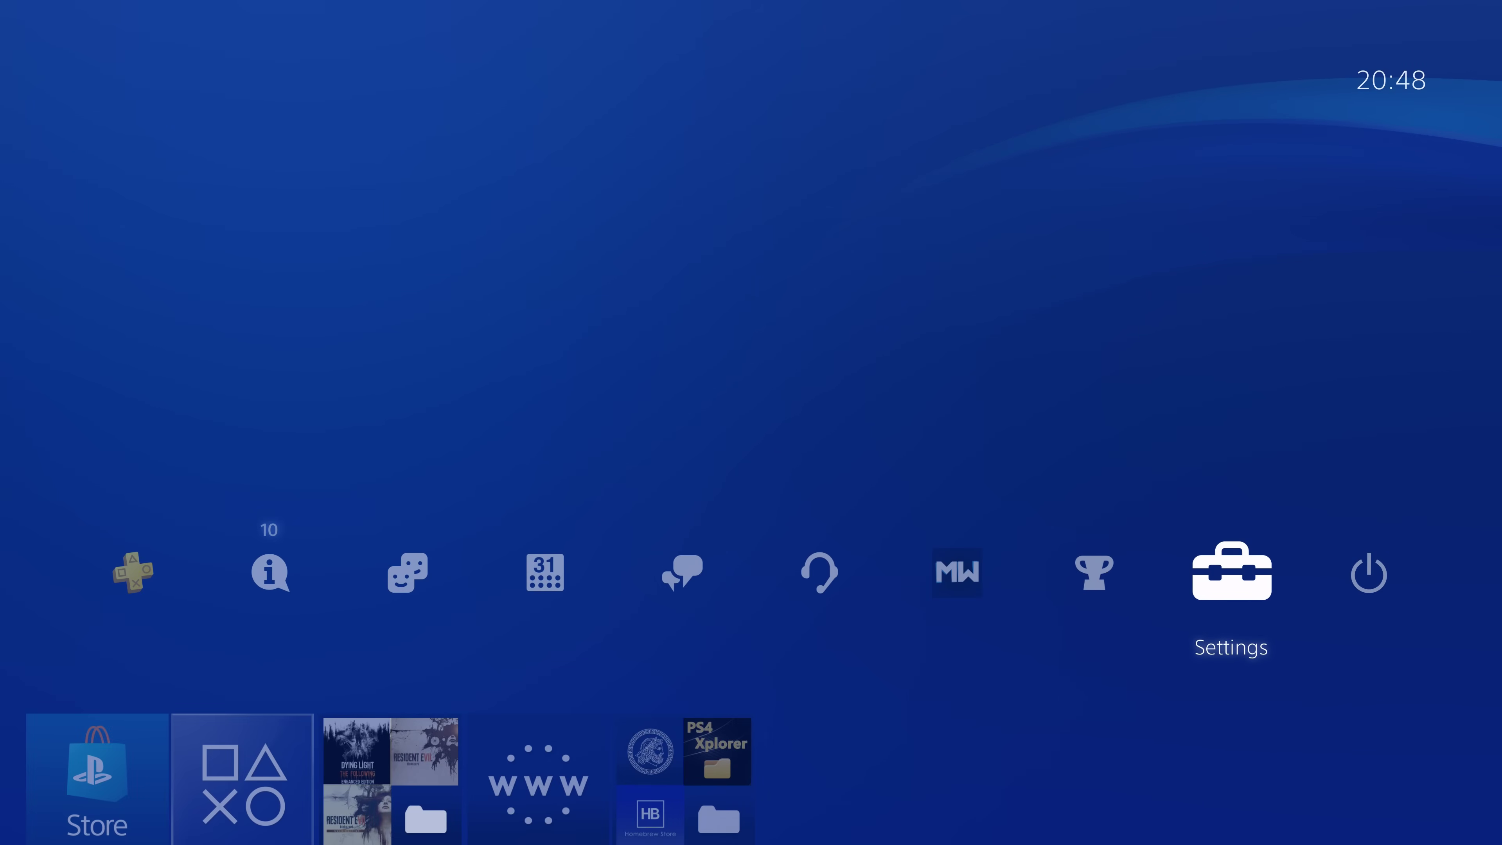
key(Return)
key(Down)
key(Down)
key(Down)
key(Down)
key(Down)
key(Down)
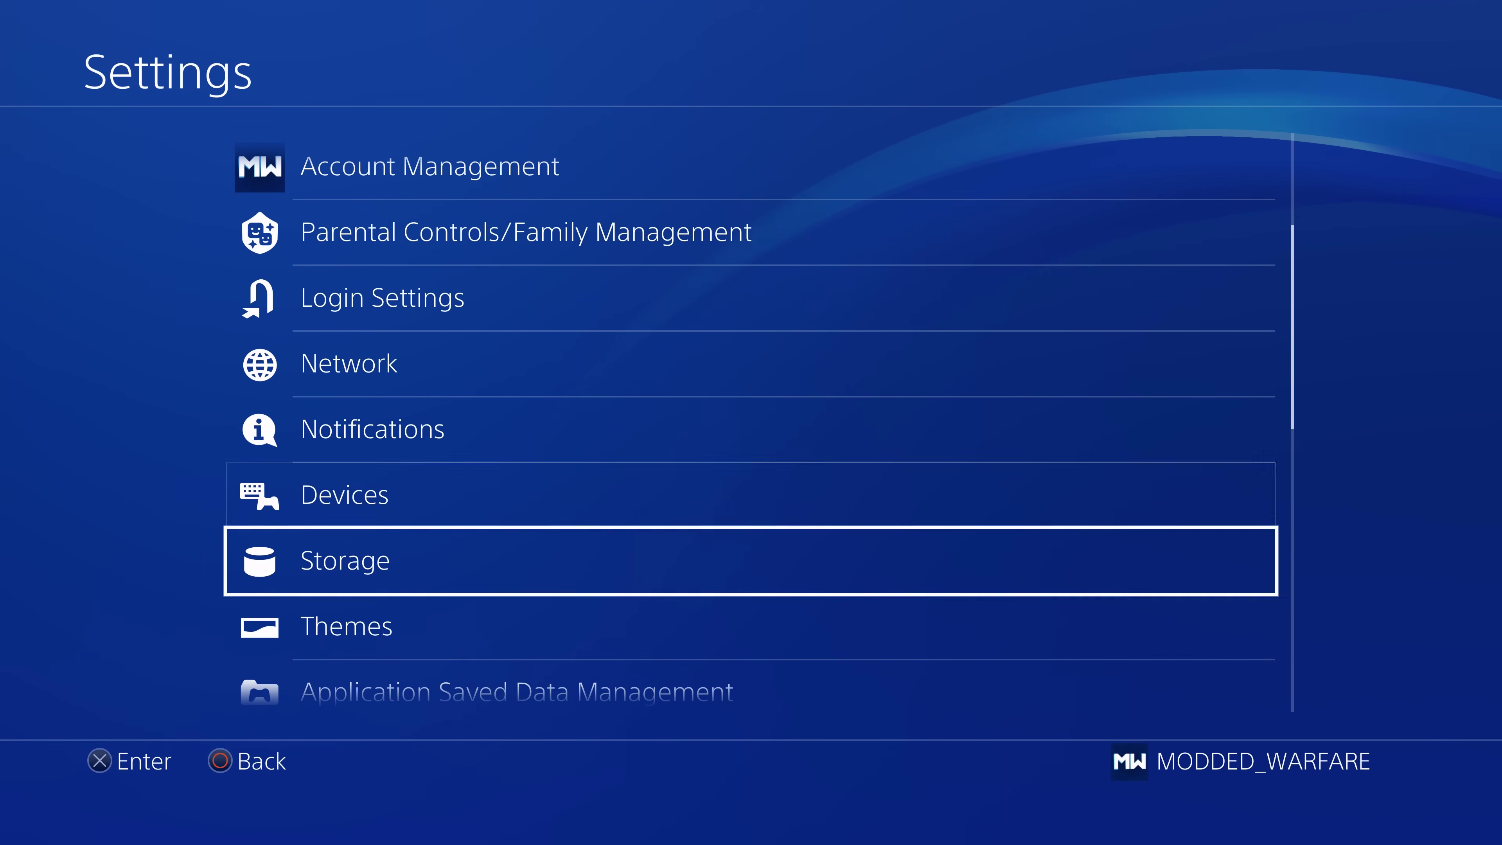
Step: Open System Storage and check how its space is divided between applications, captures, saved data and themes
key(Return)
key(Return)
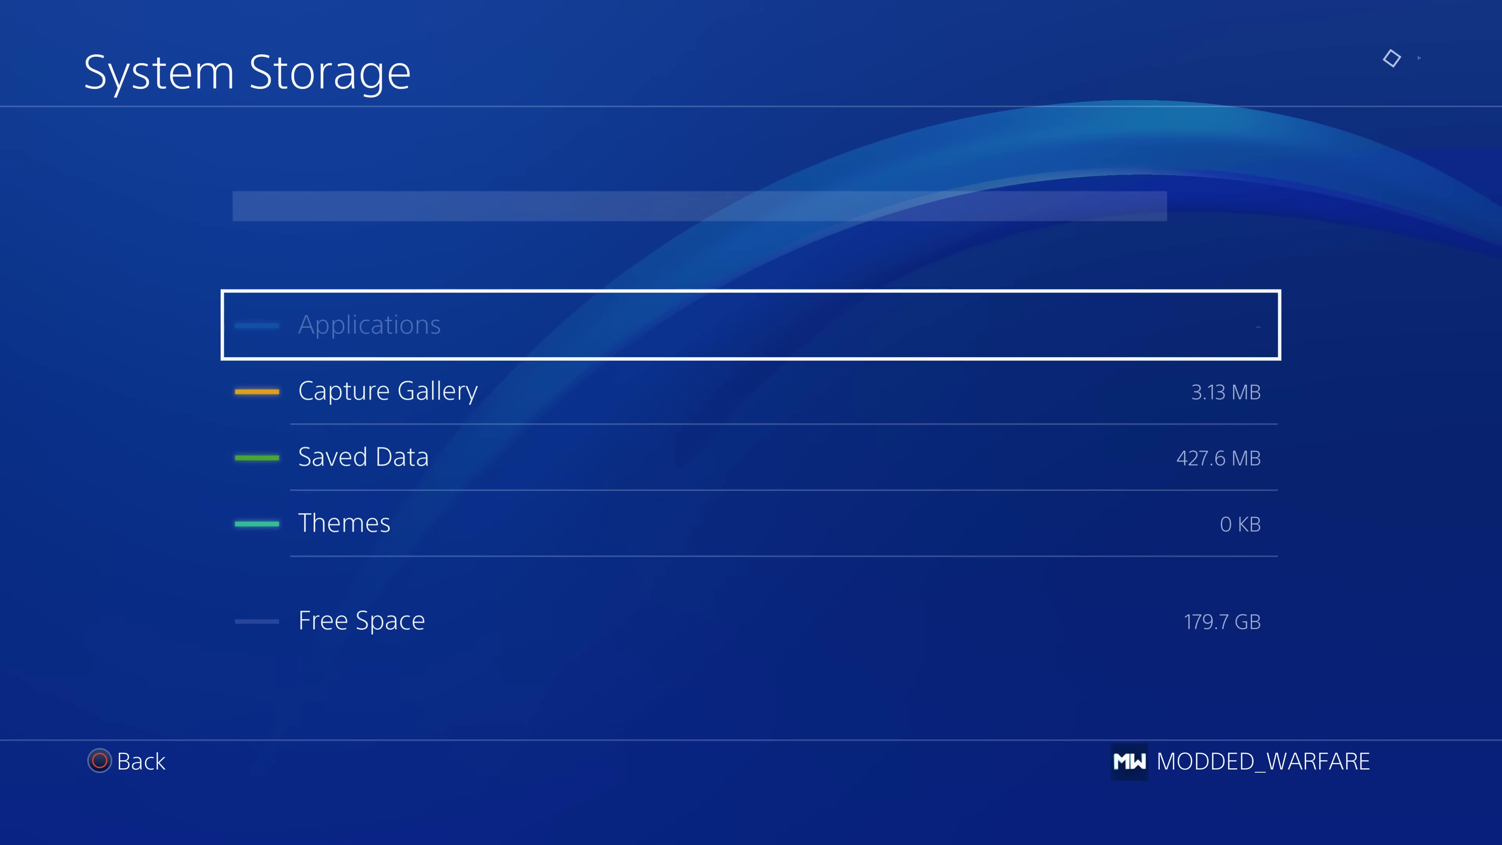
key(Down)
key(Up)
key(Down)
key(Up)
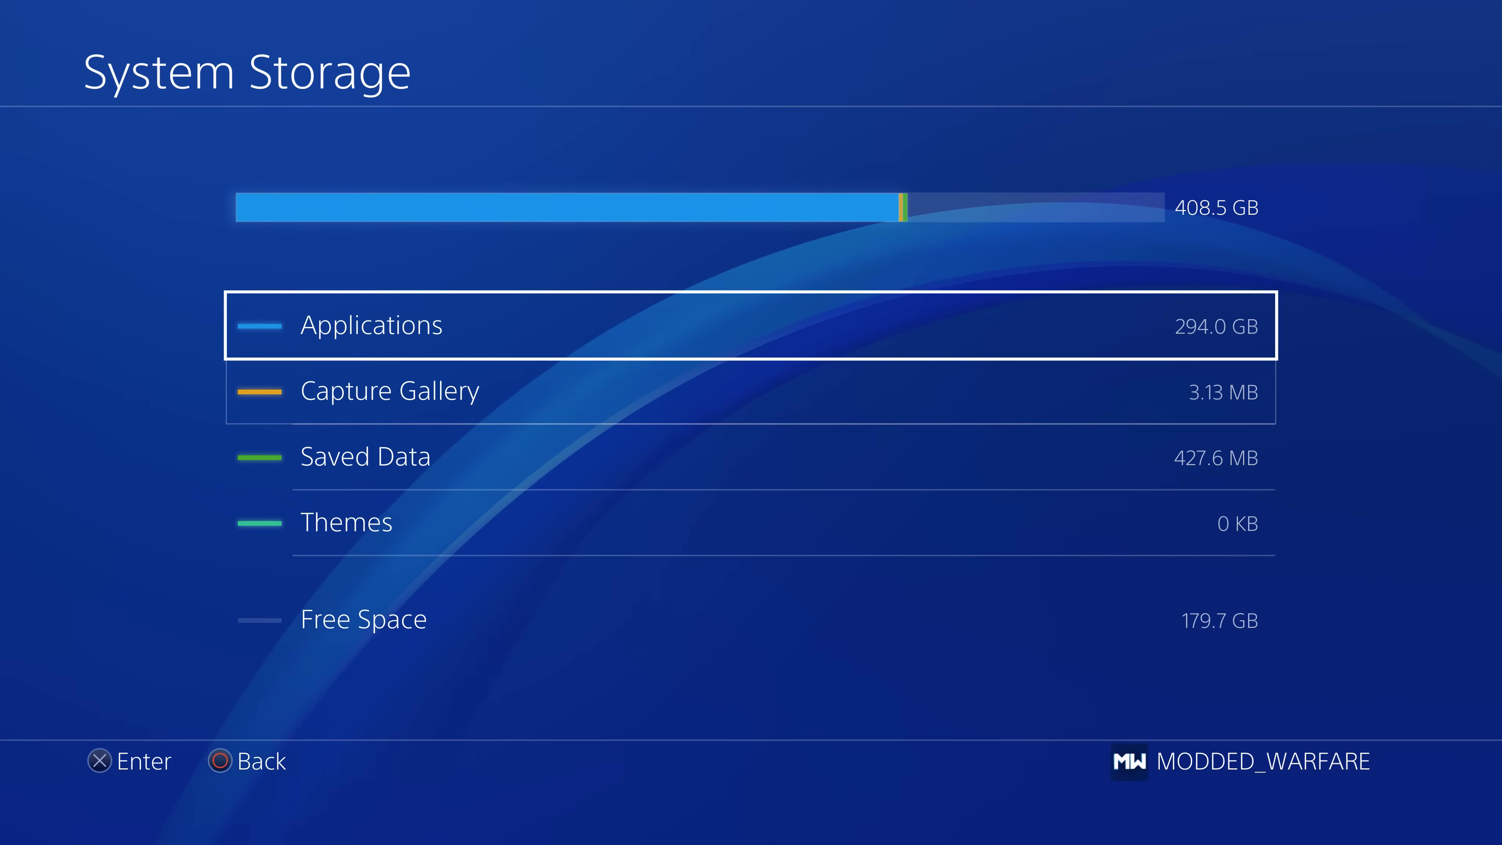
Step: Open the list of installed applications and check Resident Evil 3's information page for its size and install location
key(Return)
key(Down)
key(Down)
key(Down)
key(Up)
key(Up)
key(Up)
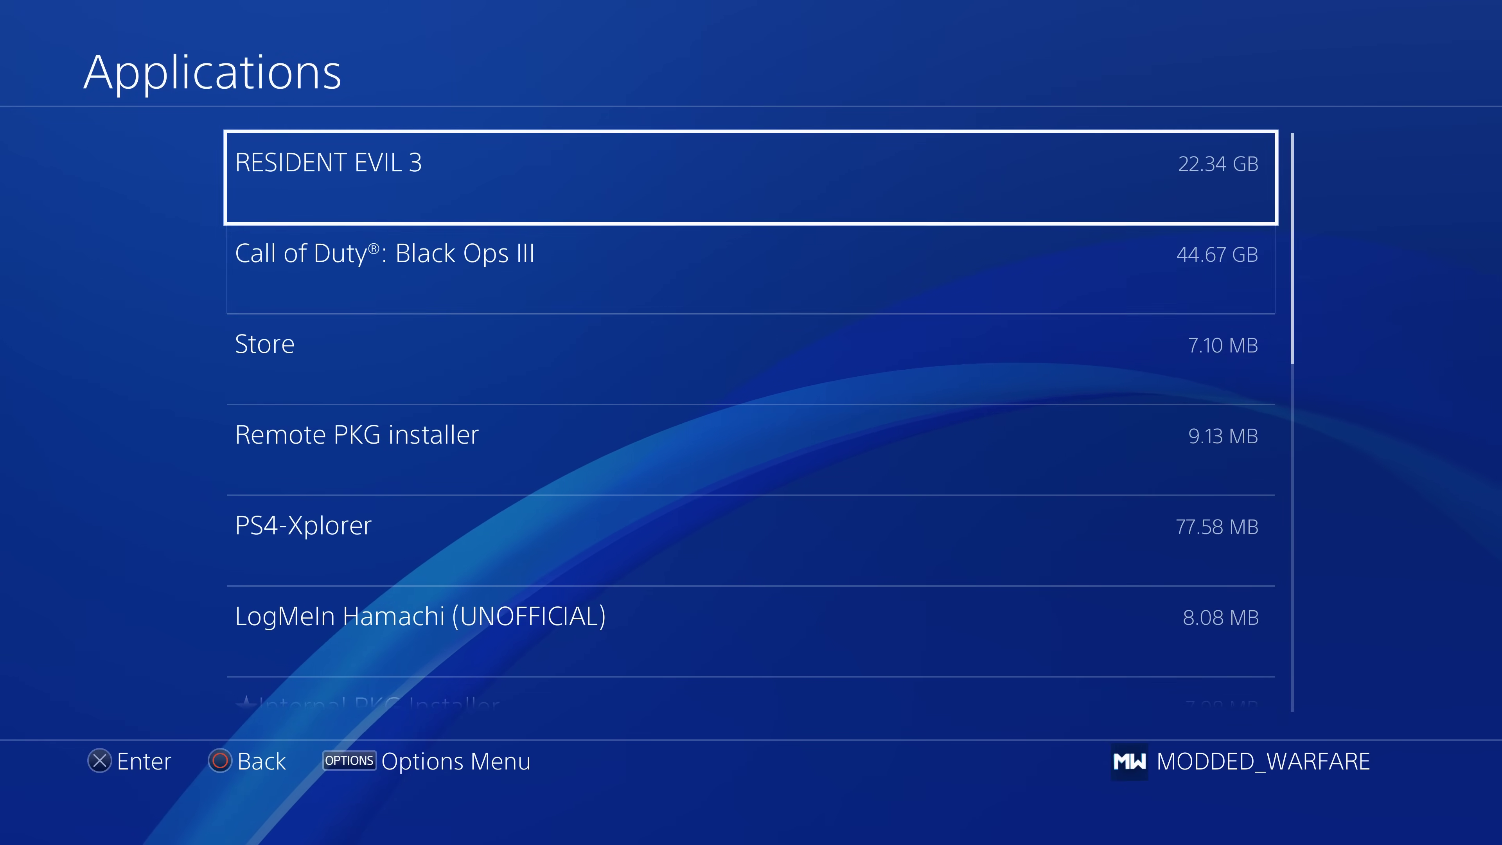
key(Return)
key(Escape)
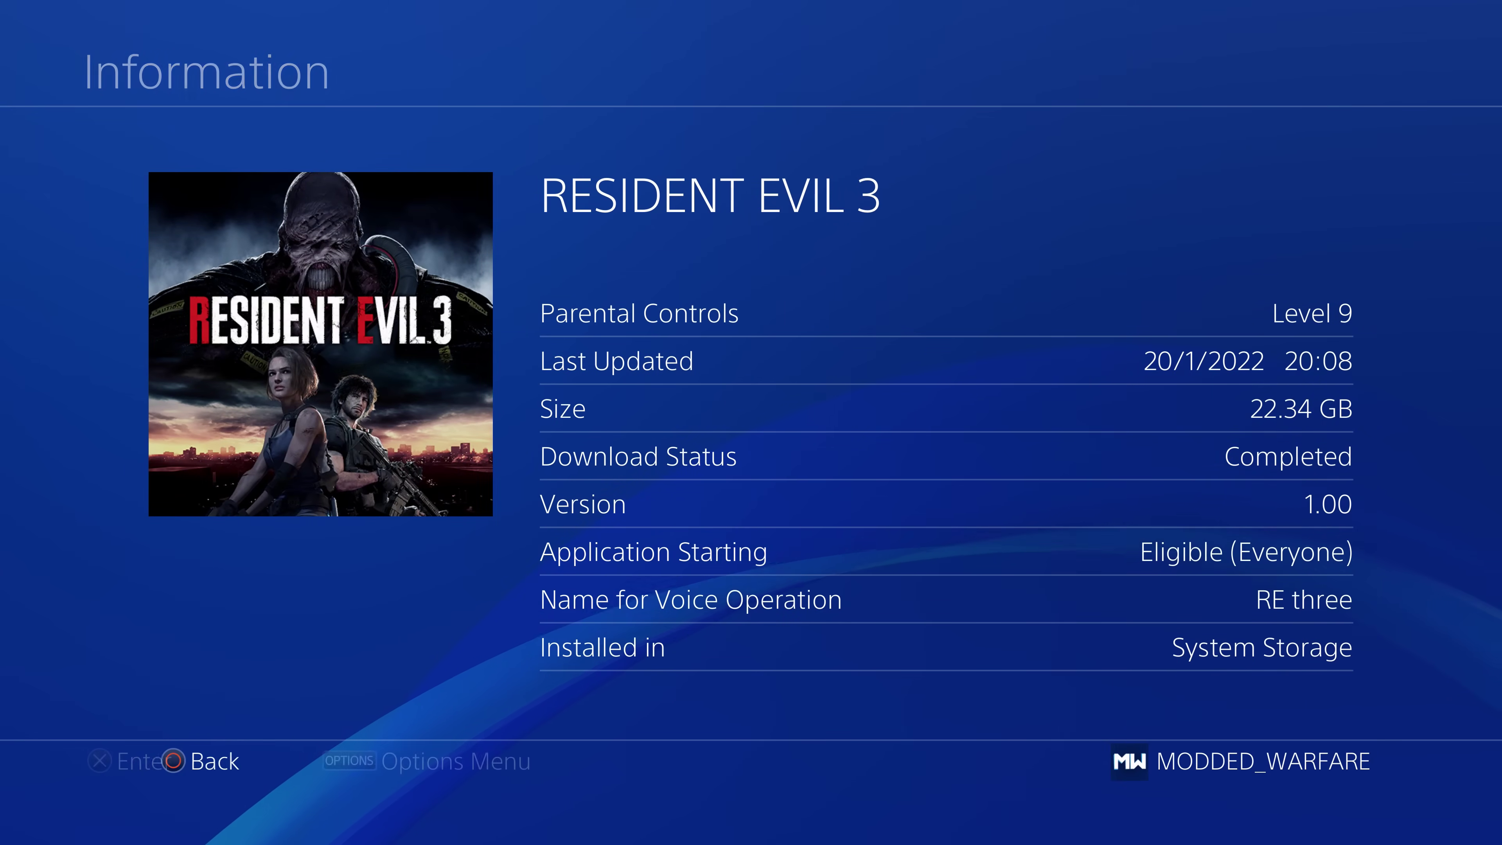
Step: Leave the storage pages and Settings and return to the Backups folder on the home screen
key(Escape)
key(Escape)
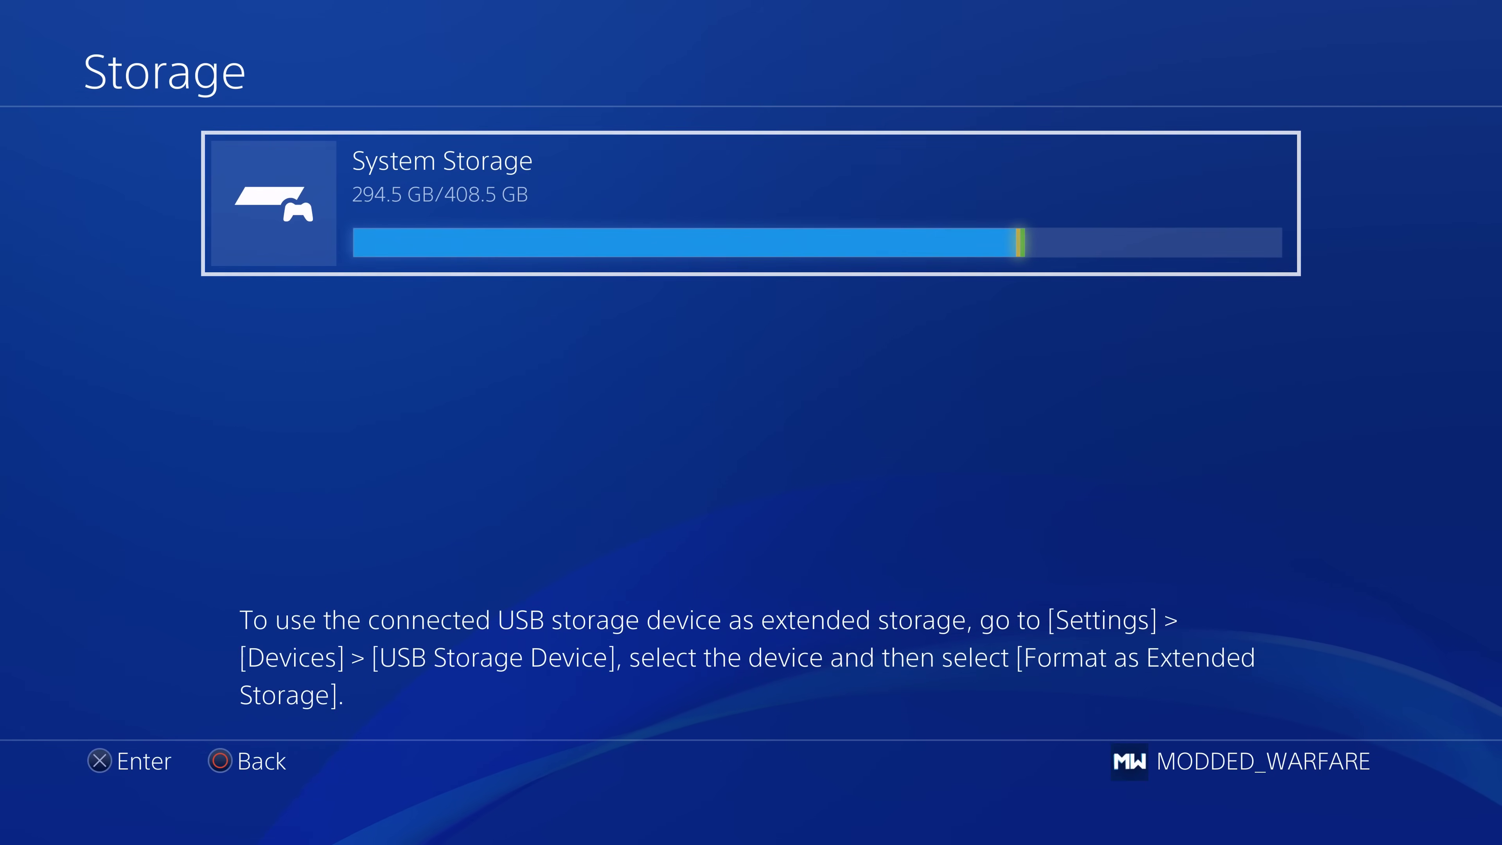
key(Escape)
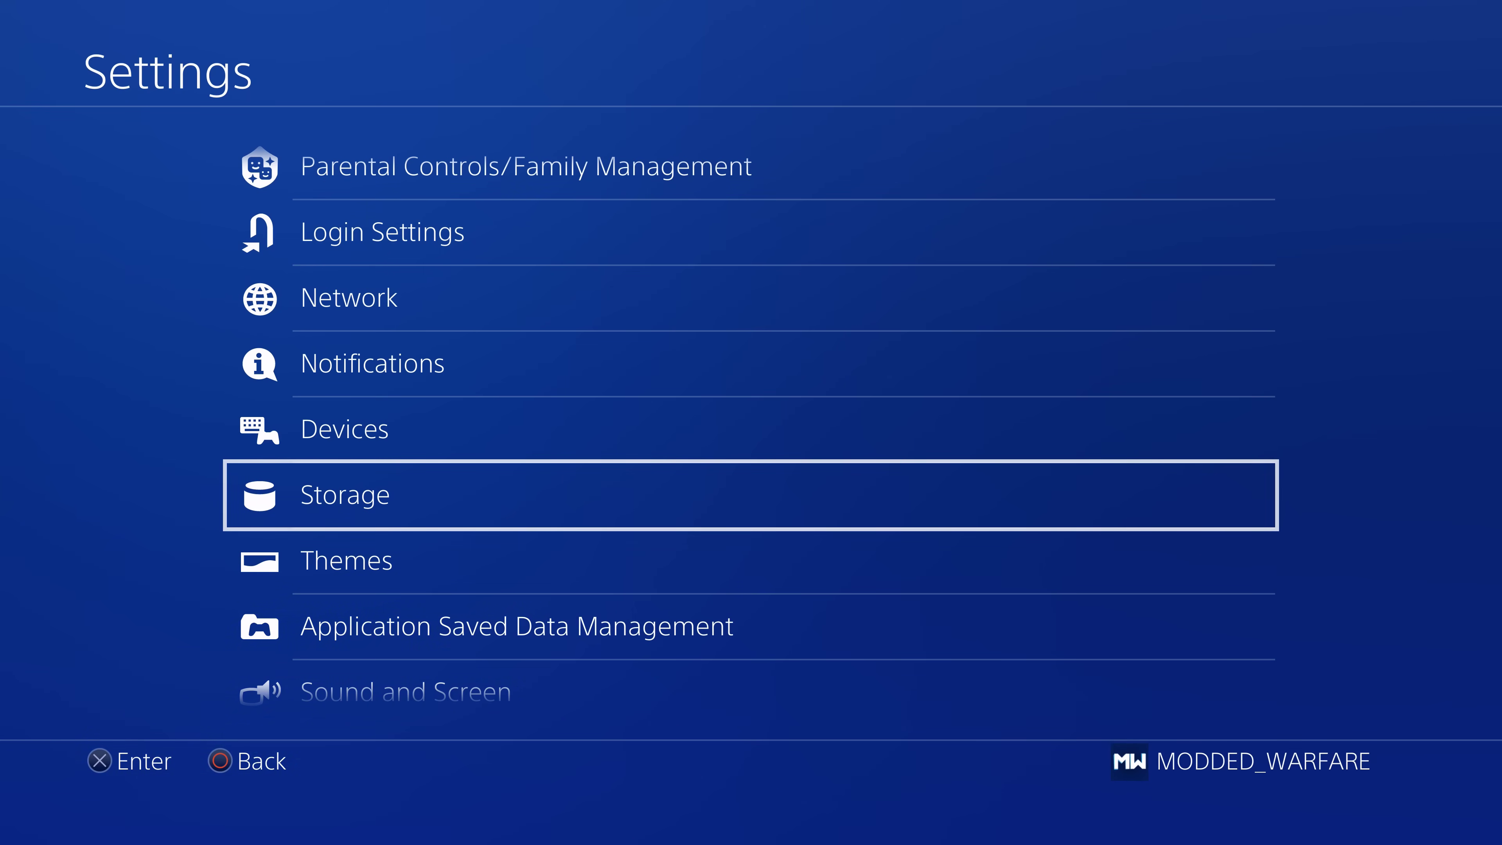
key(Escape)
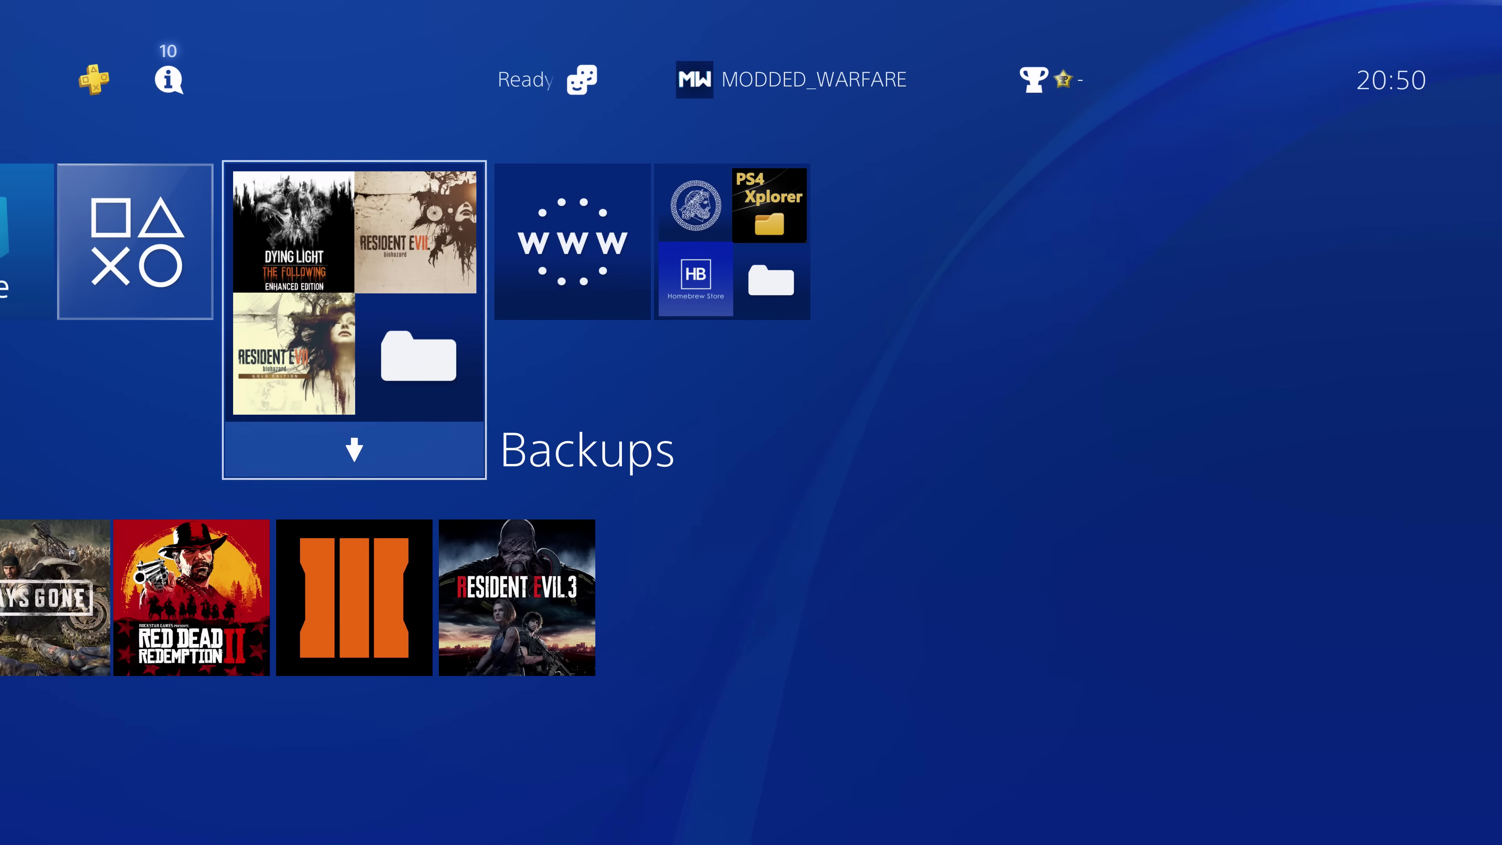
key(Right)
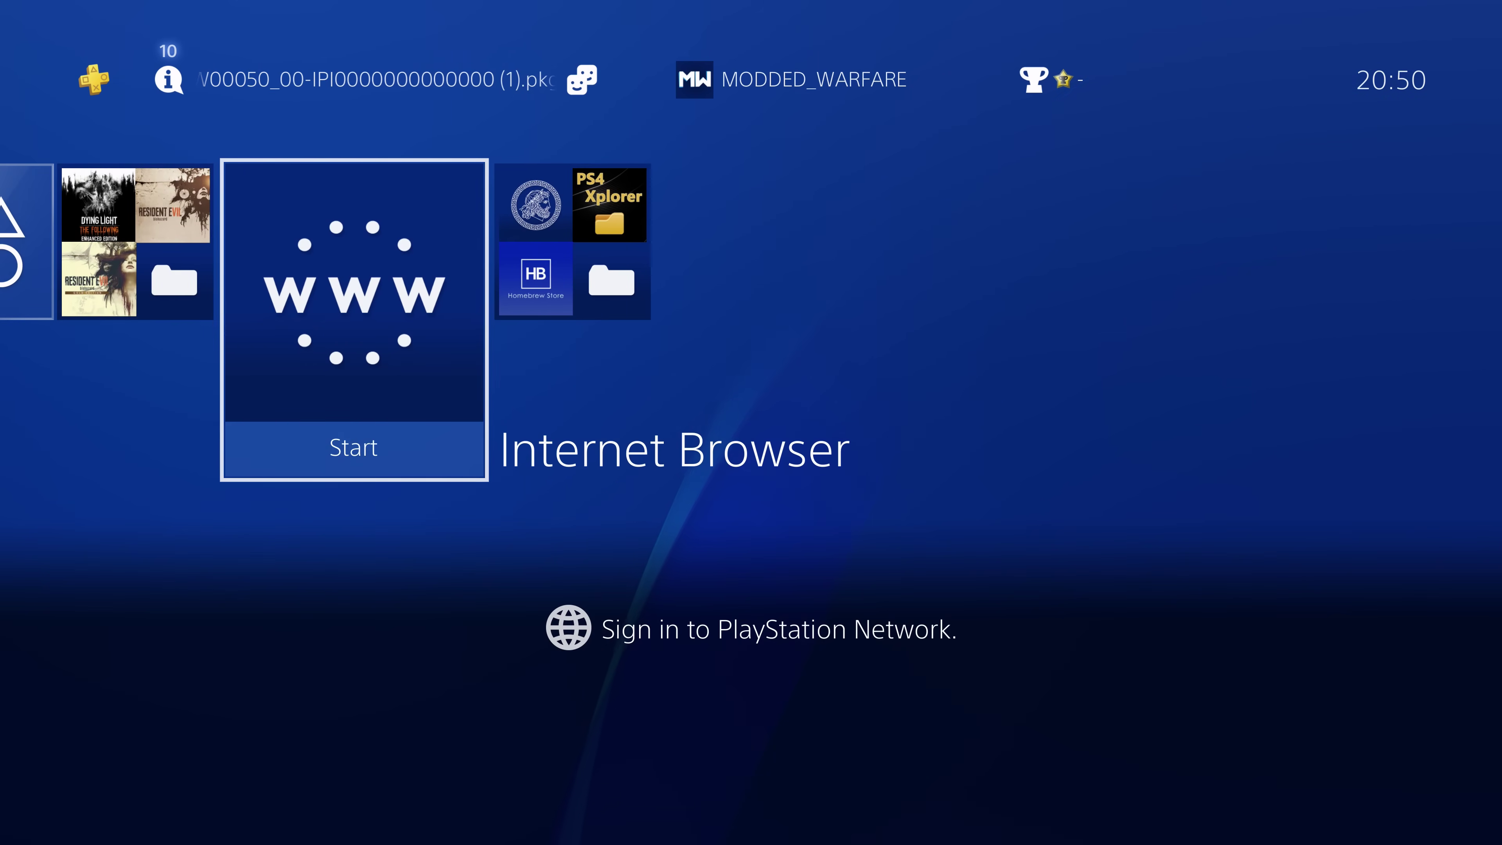
key(Left)
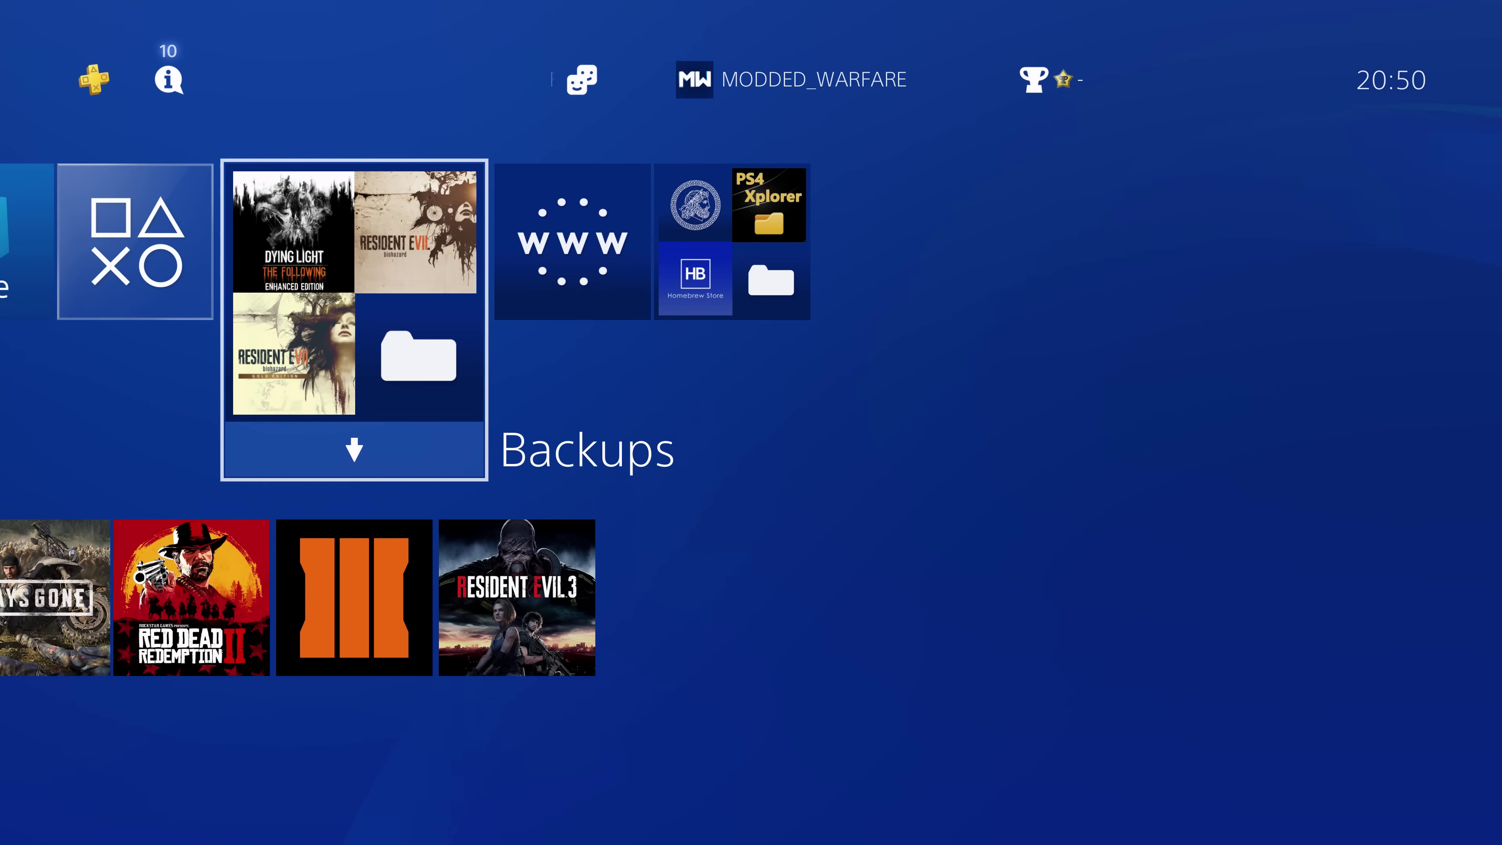
key(Right)
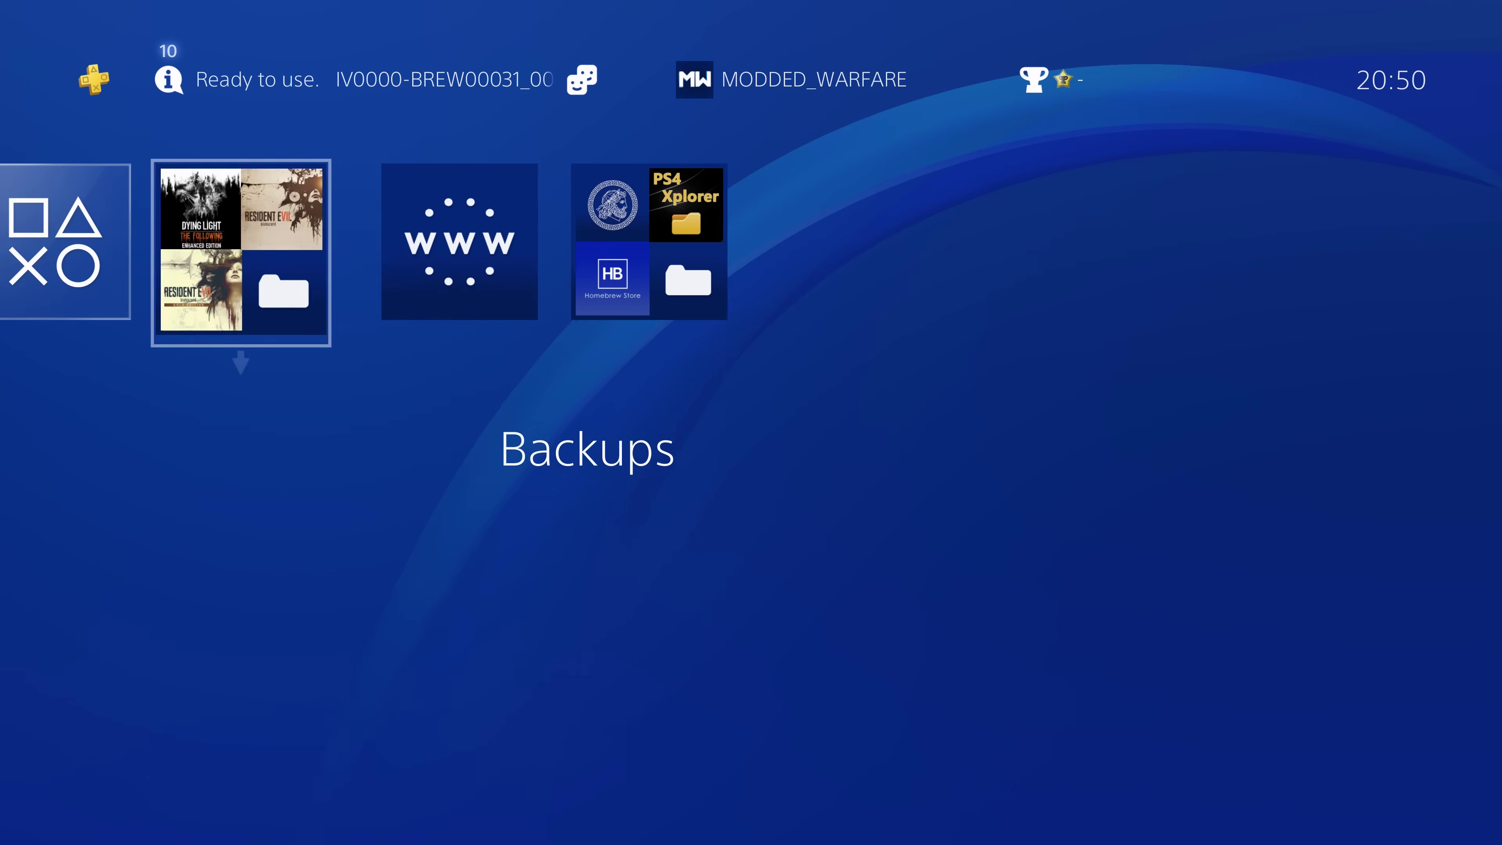
key(Left)
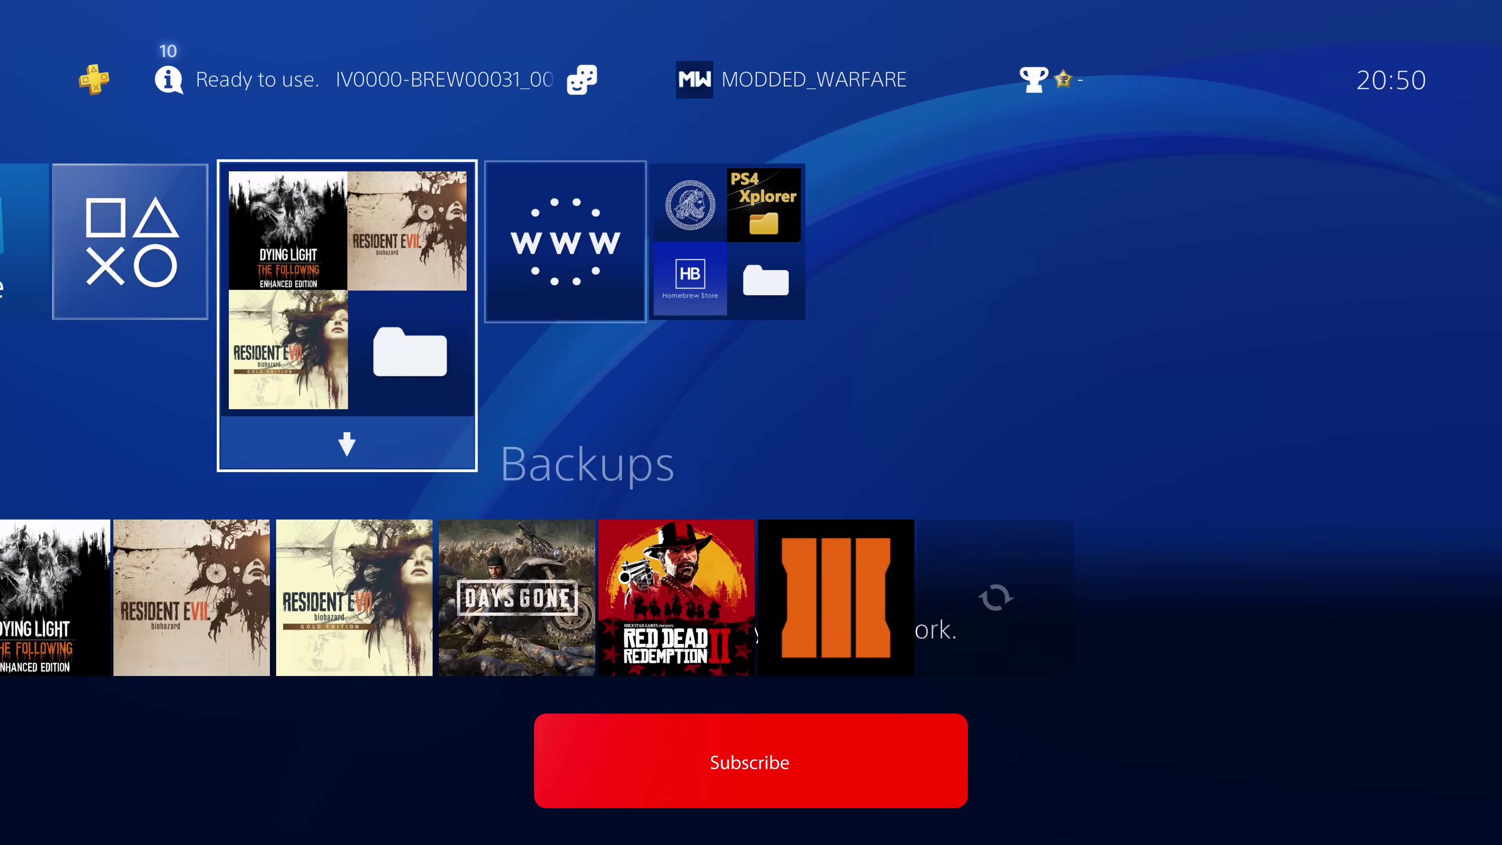
key(Down)
key(Escape)
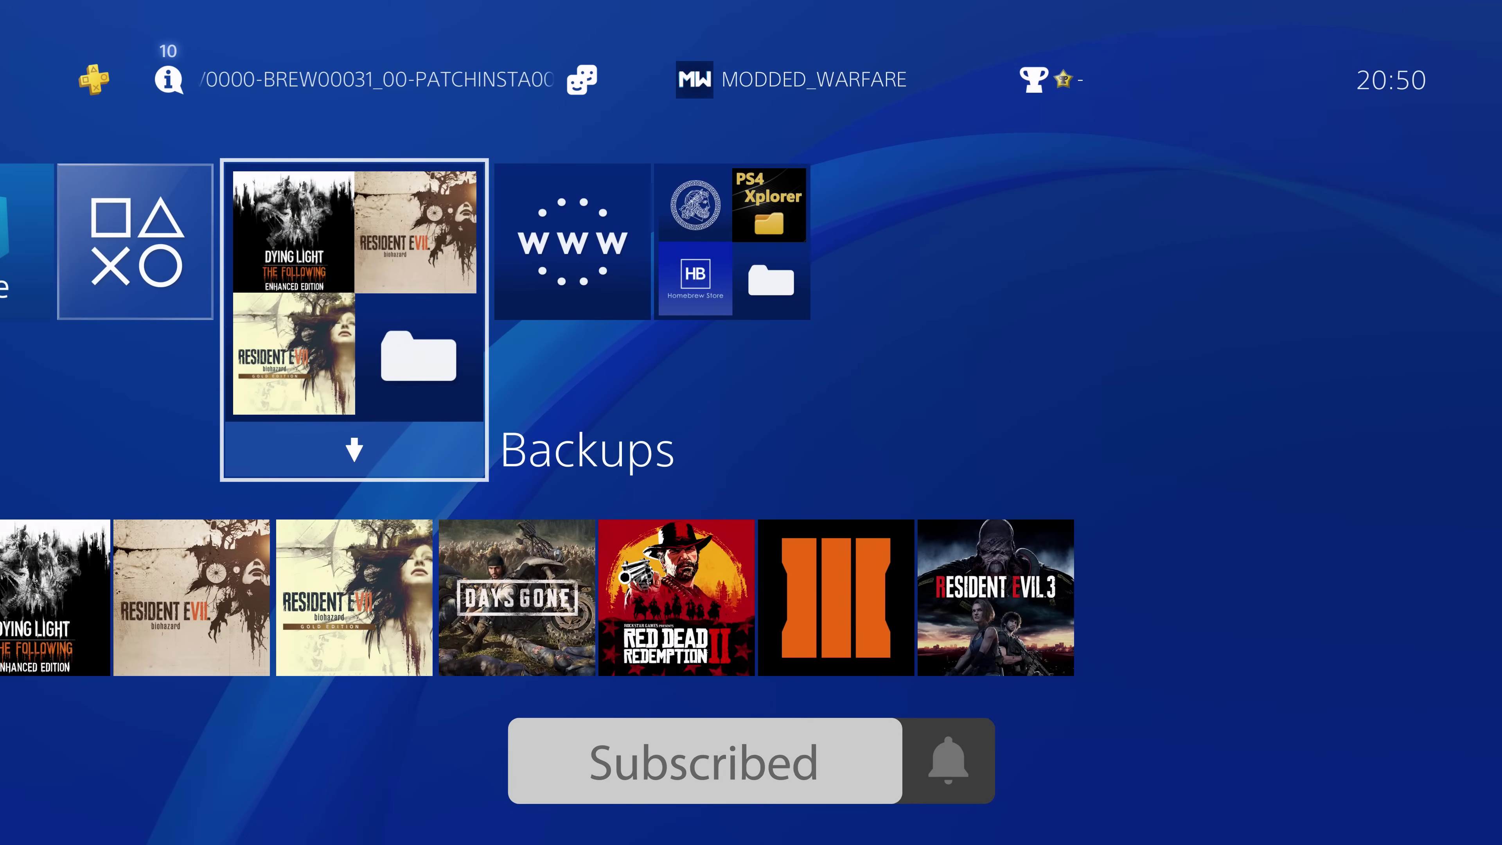